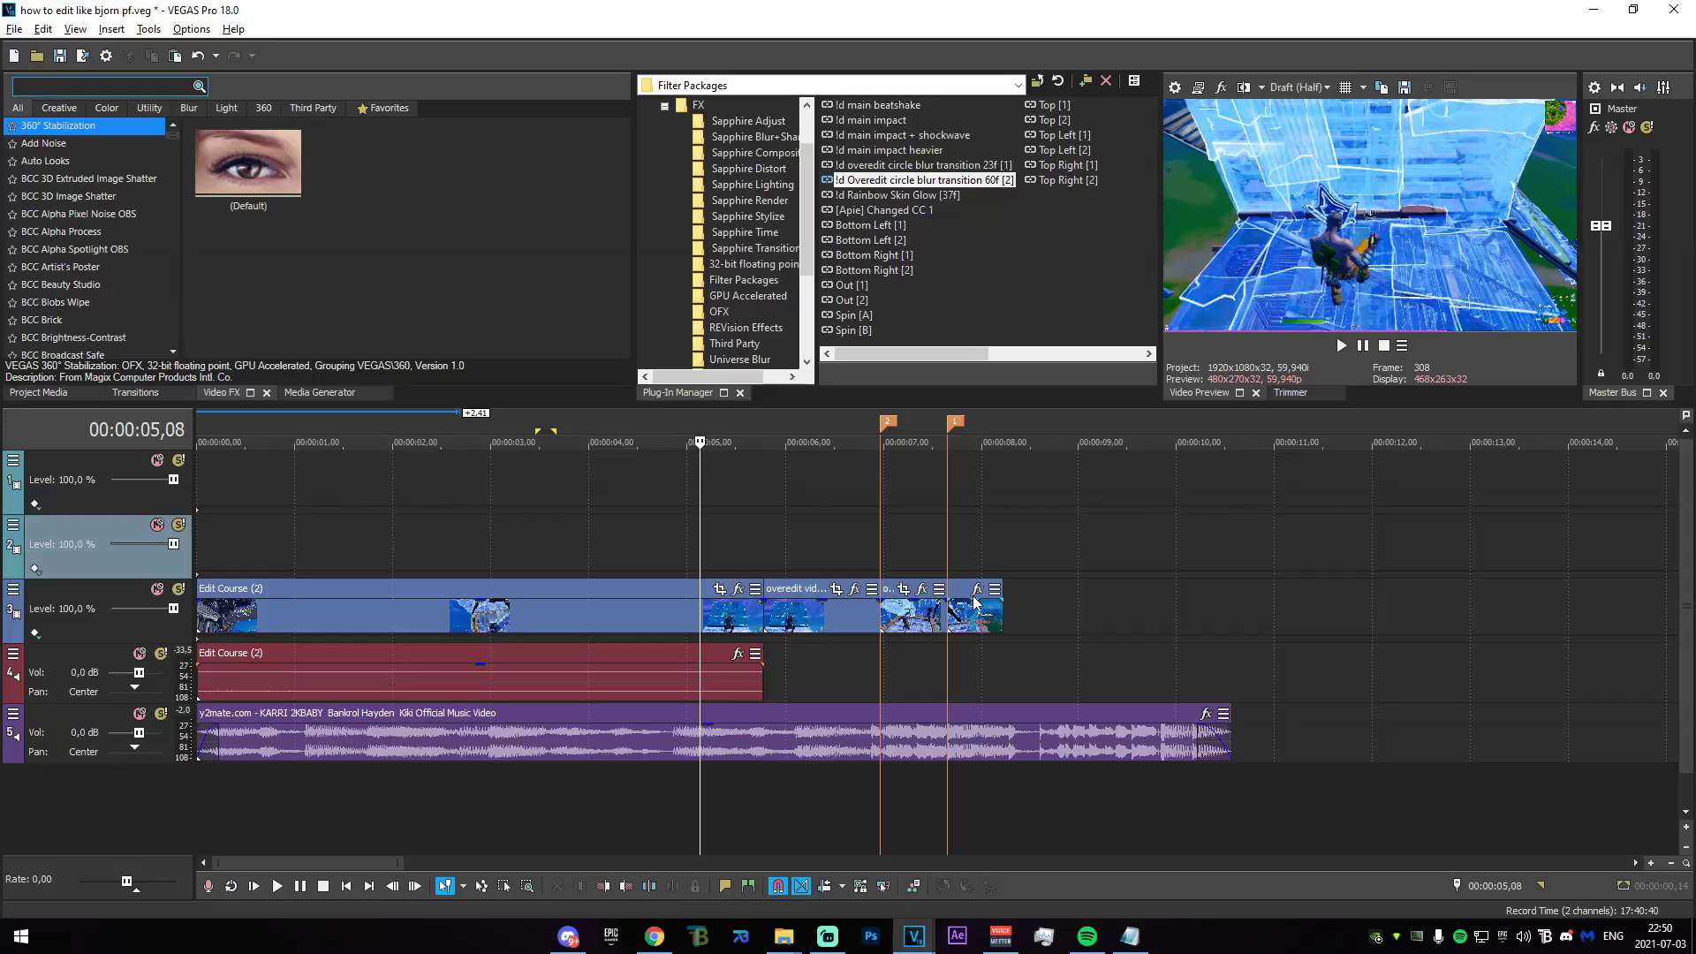
# Examine the overedit vid twix segments around the timeline markers and where the Edit Course (2) clip meets them.
pyautogui.scroll(-5, 967, 601)
pyautogui.scroll(2, 634, 588)
pyautogui.scroll(4, 563, 584)
pyautogui.moveTo(206, 545); pyautogui.dragTo(1271, 535)
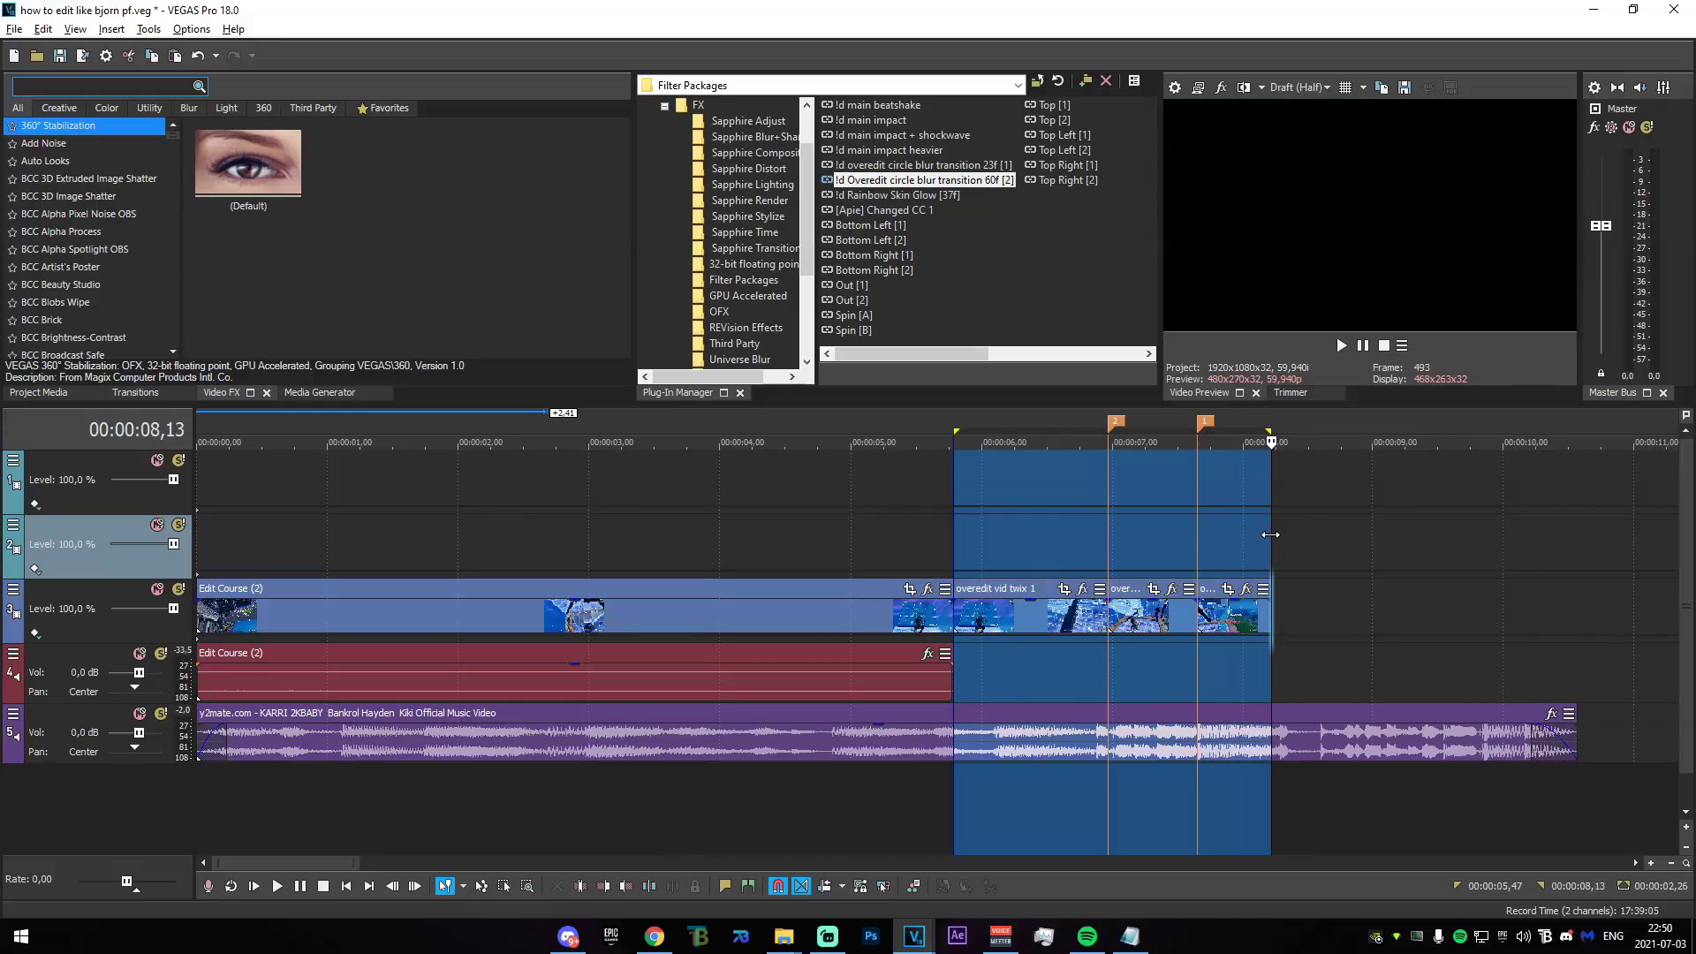
pyautogui.moveTo(938, 548); pyautogui.dragTo(1272, 545)
pyautogui.click(1110, 544)
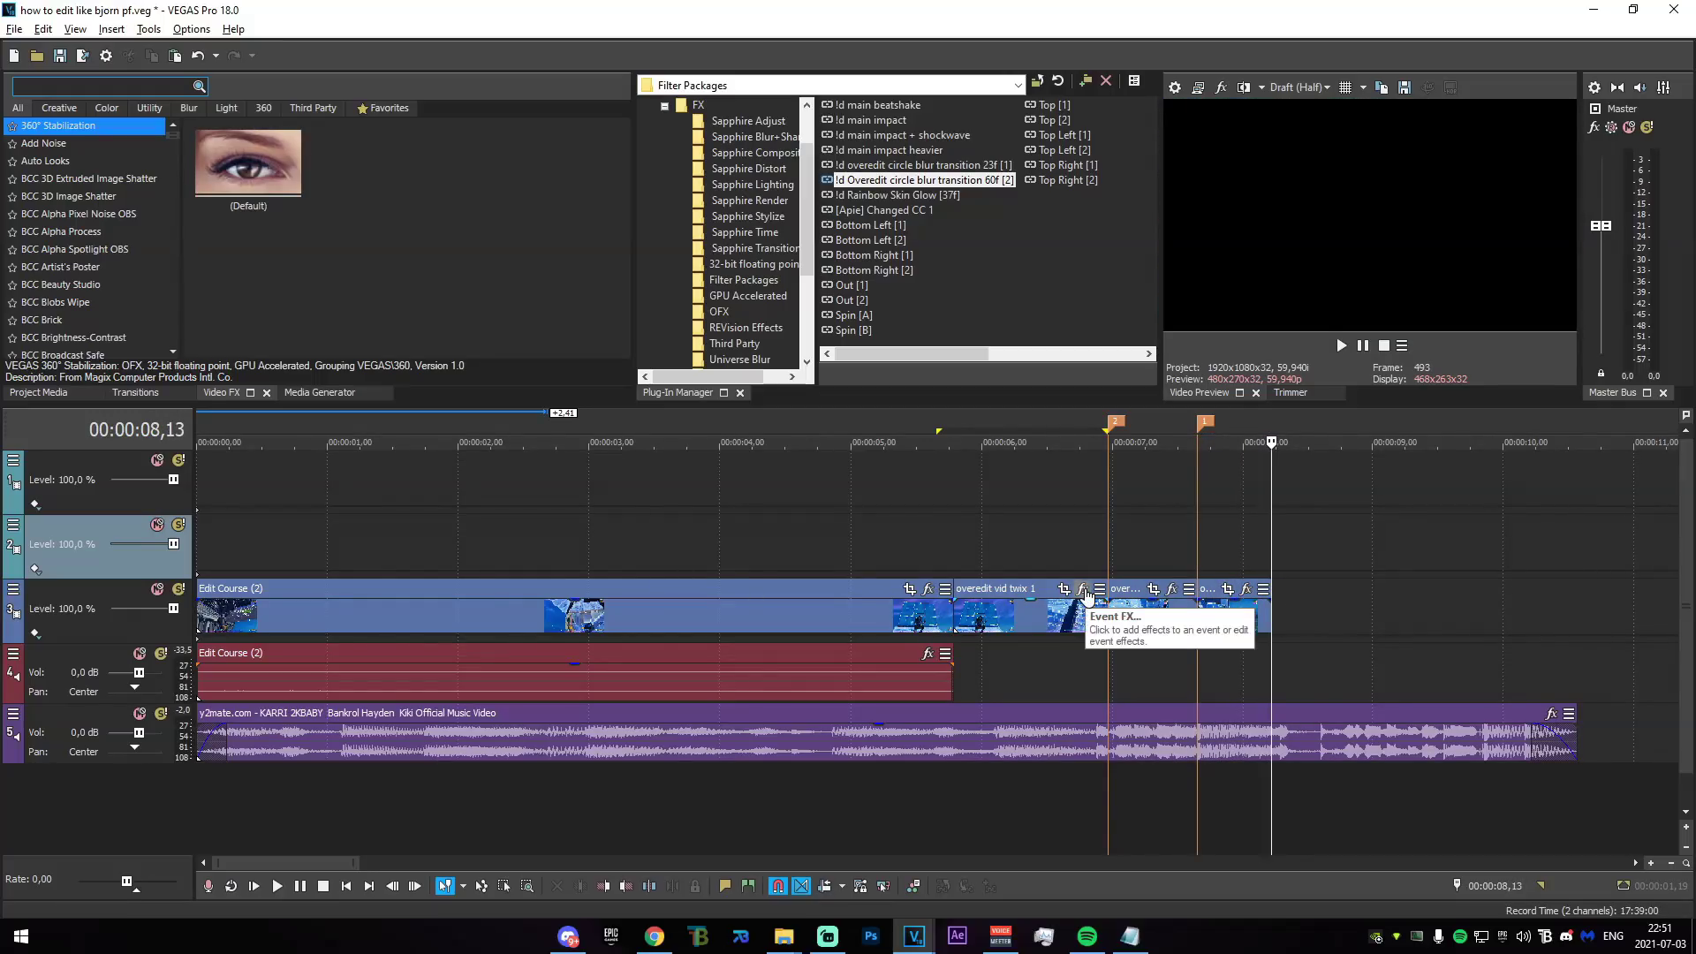
pyautogui.click(1101, 553)
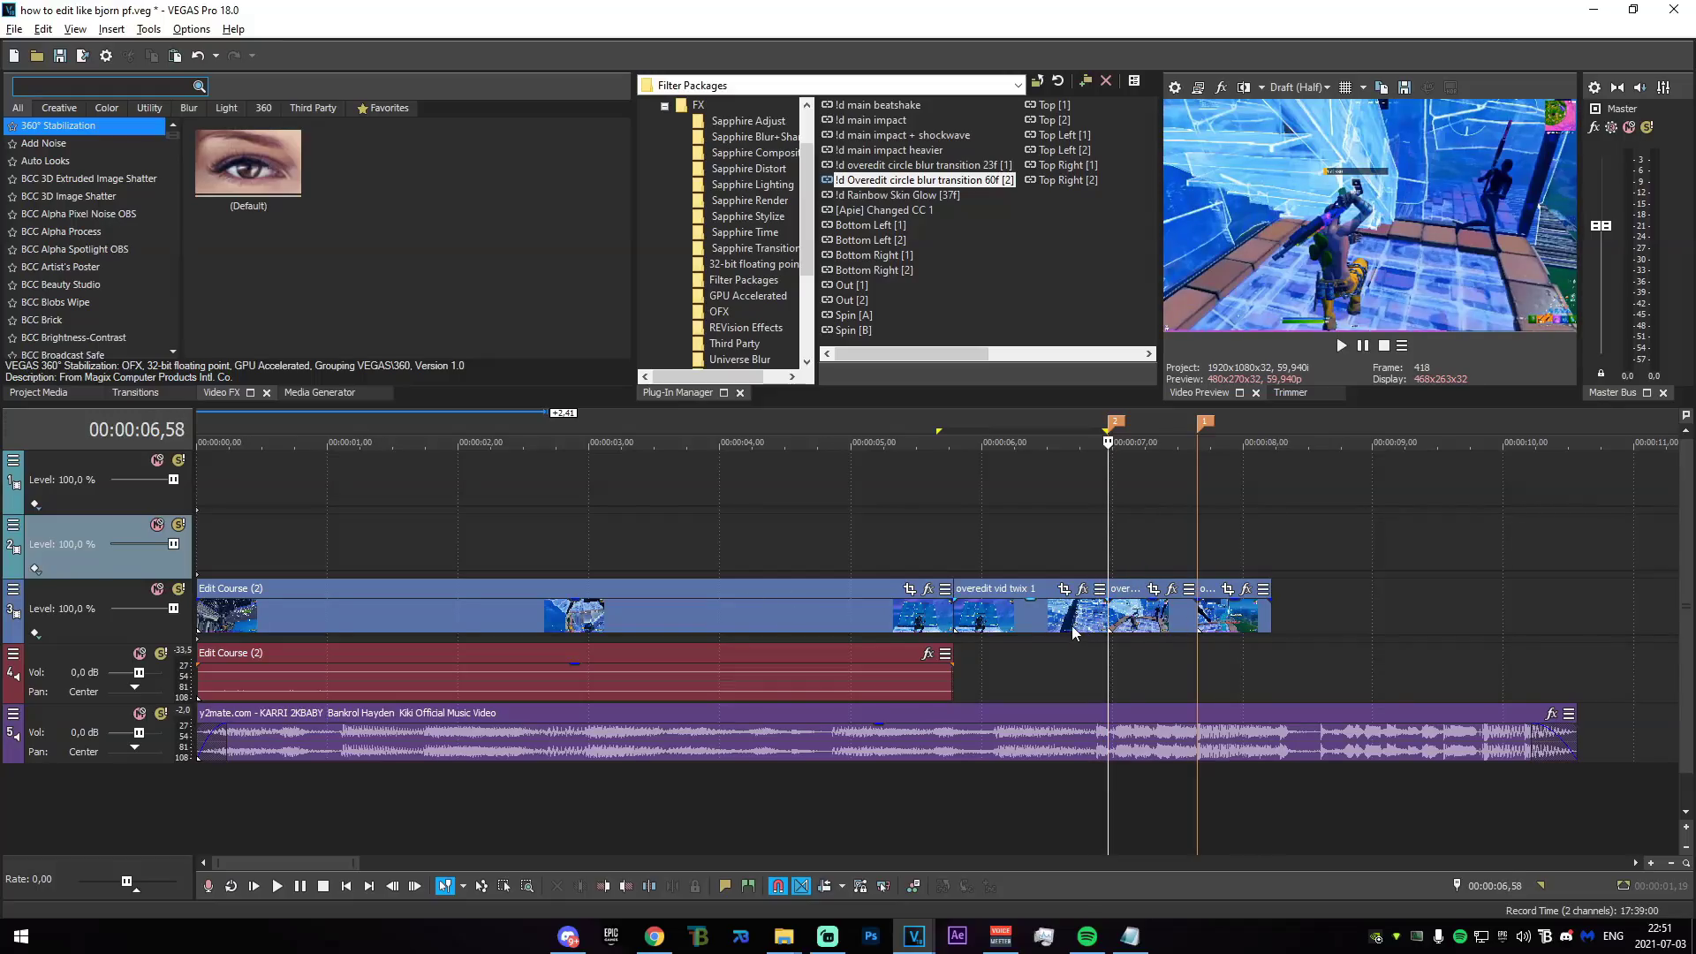
pyautogui.click(1103, 619)
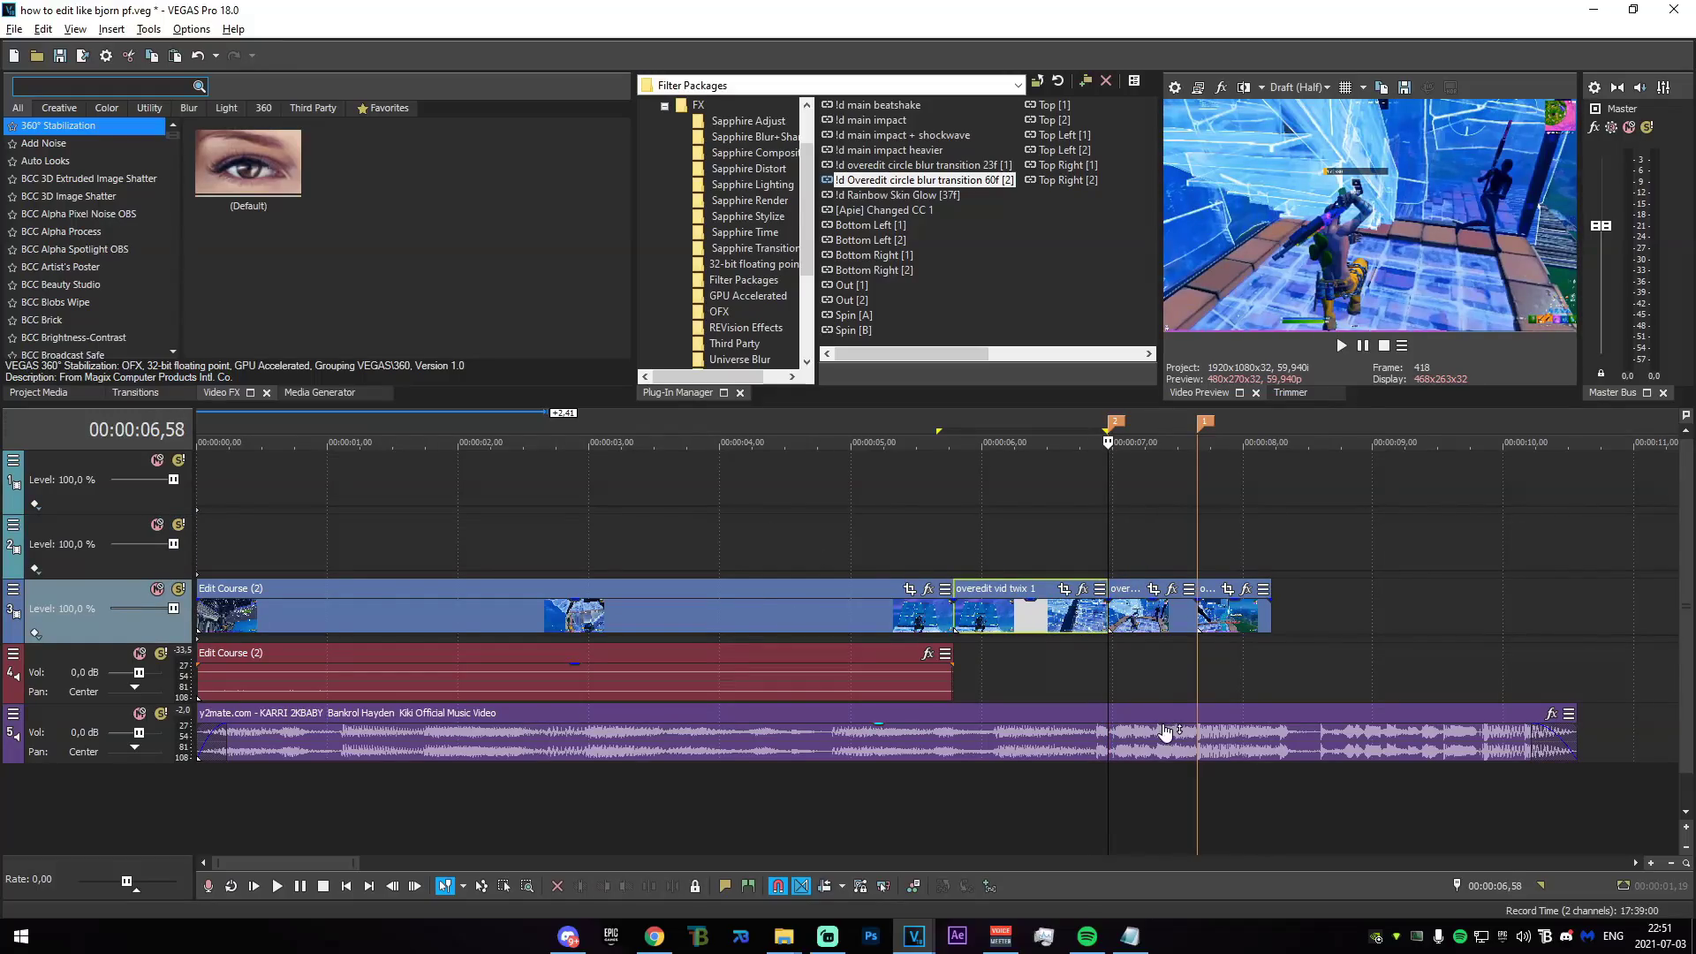
pyautogui.moveTo(1108, 549); pyautogui.dragTo(1202, 564)
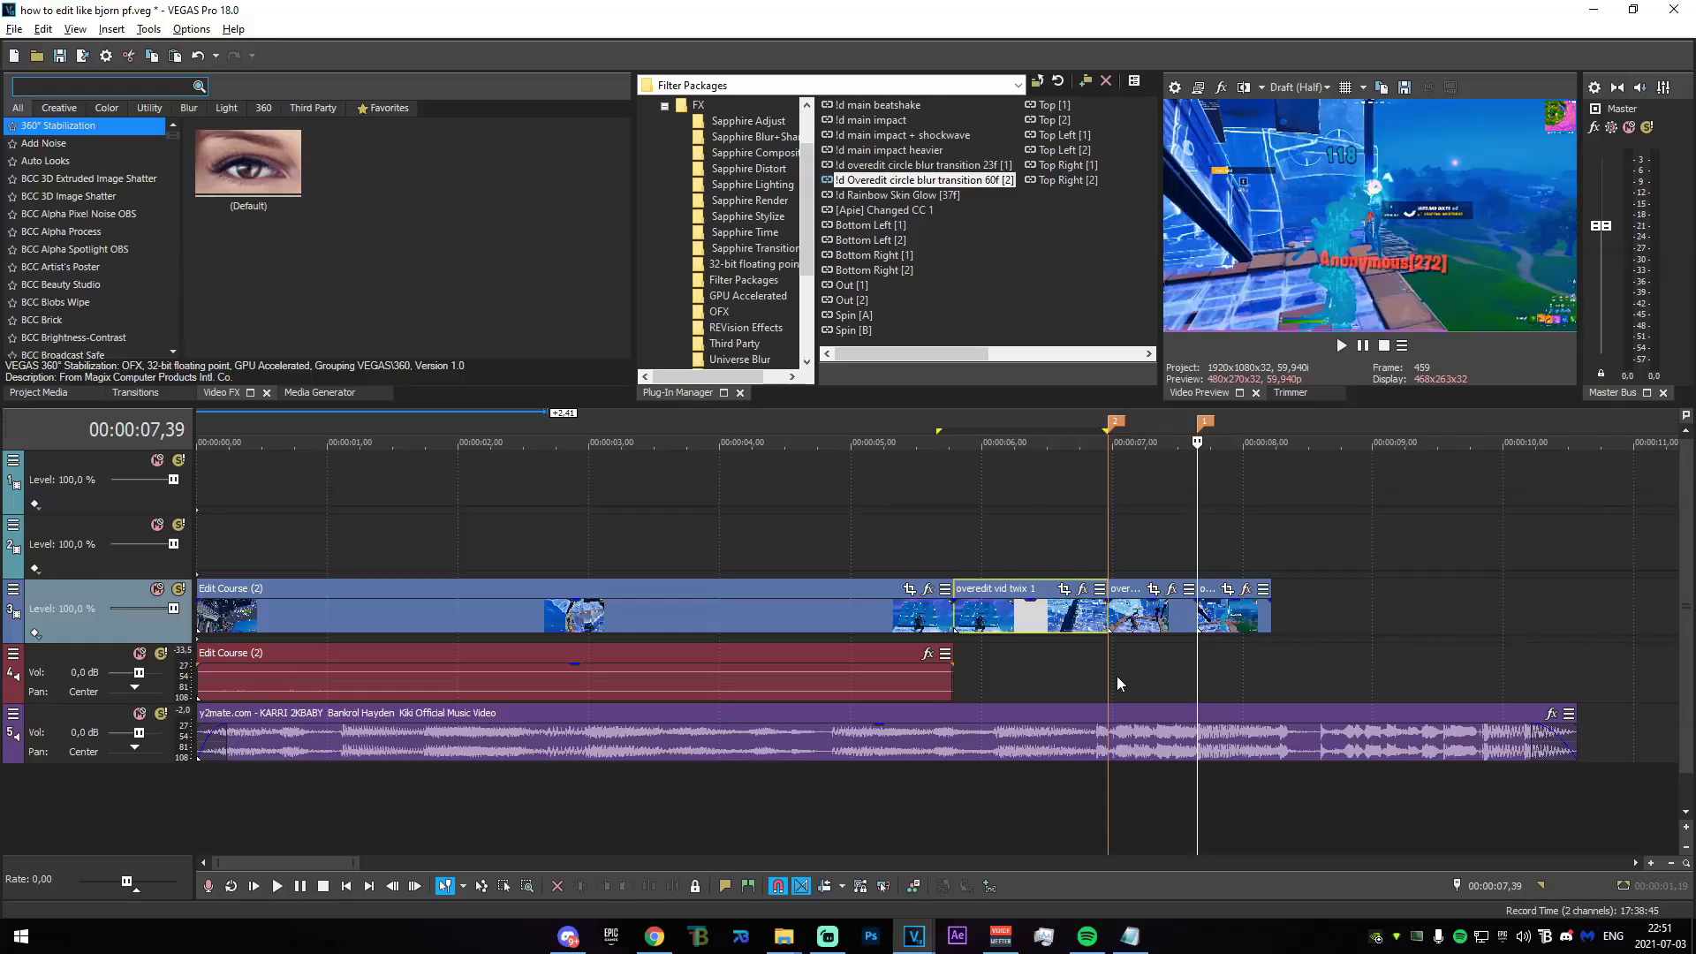
pyautogui.click(994, 570)
pyautogui.click(957, 557)
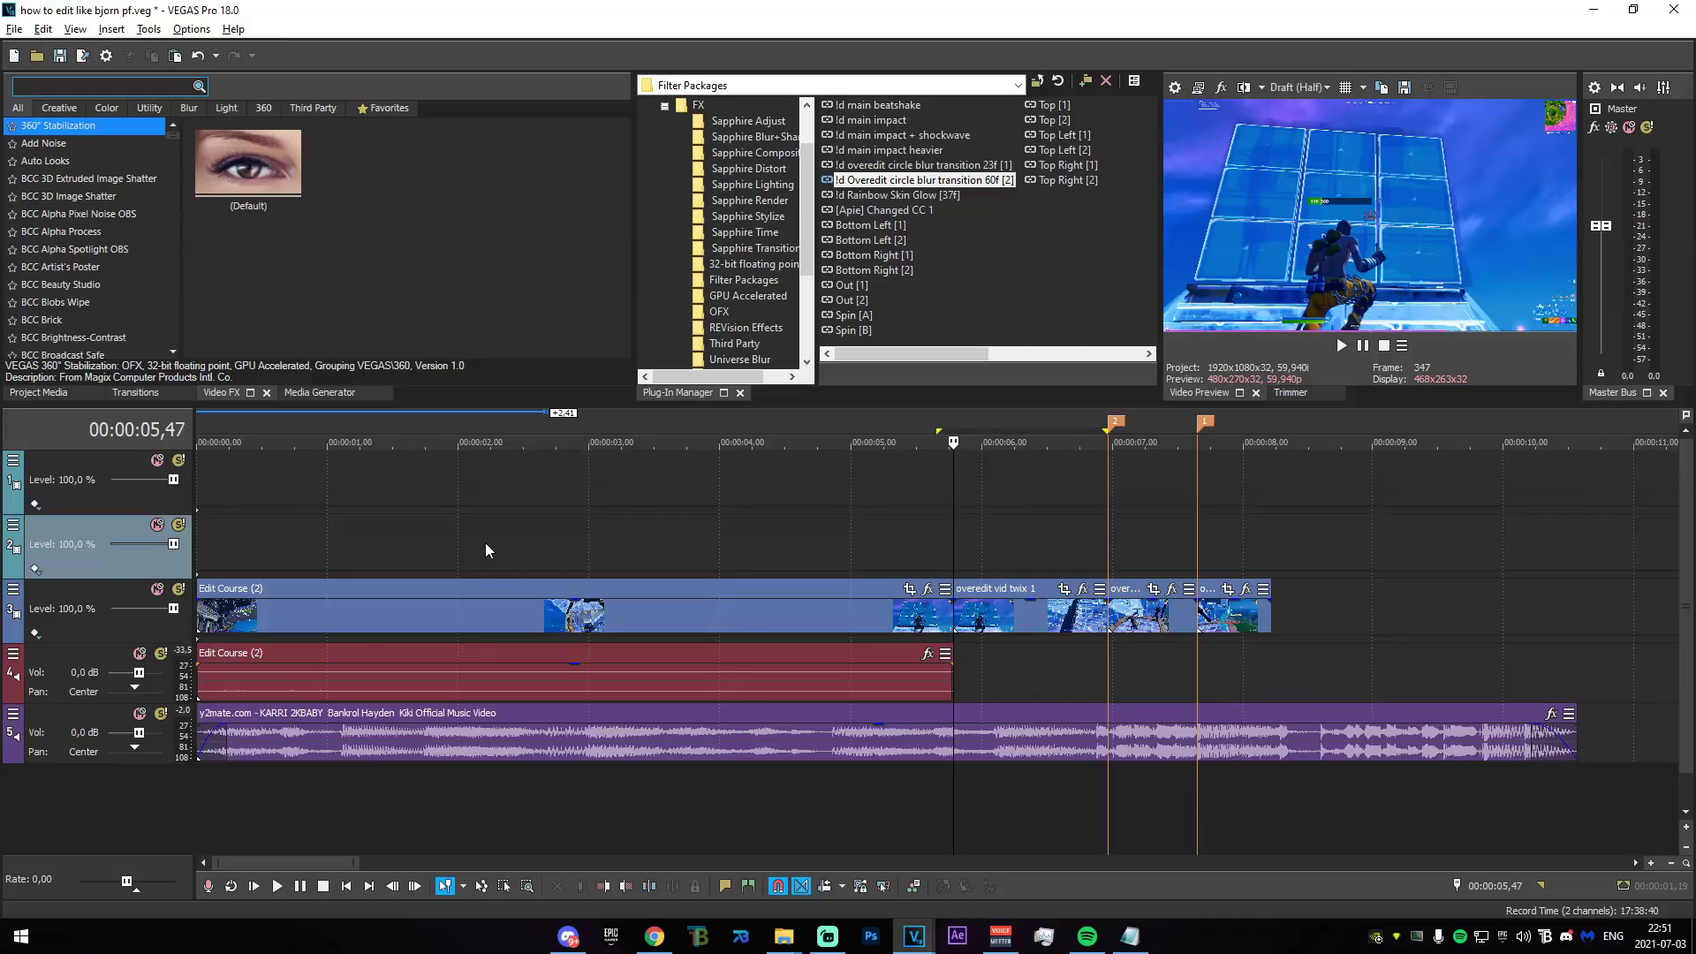
# Play the opening of the Edit Course (2) clip with the music from the timeline start.
pyautogui.moveTo(198, 530)
pyautogui.mouseDown()
pyautogui.moveTo(327, 530)
pyautogui.moveTo(281, 524)
pyautogui.moveTo(462, 556)
pyautogui.moveTo(200, 548)
pyautogui.mouseUp()
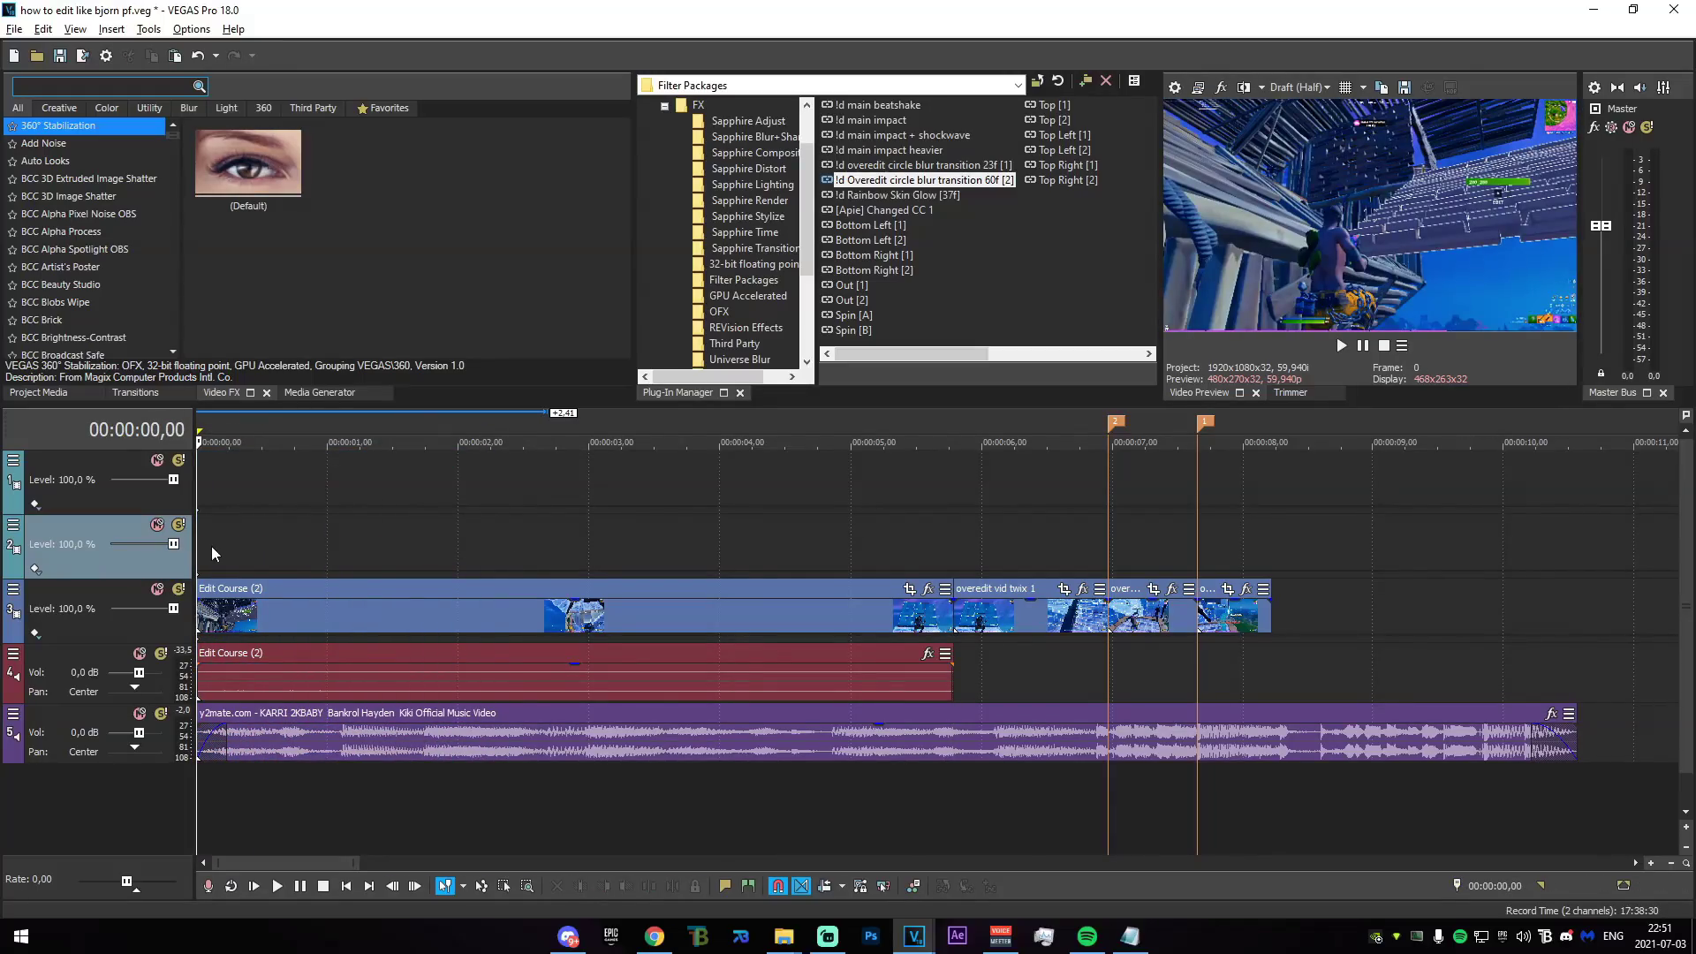
pyautogui.press('space')
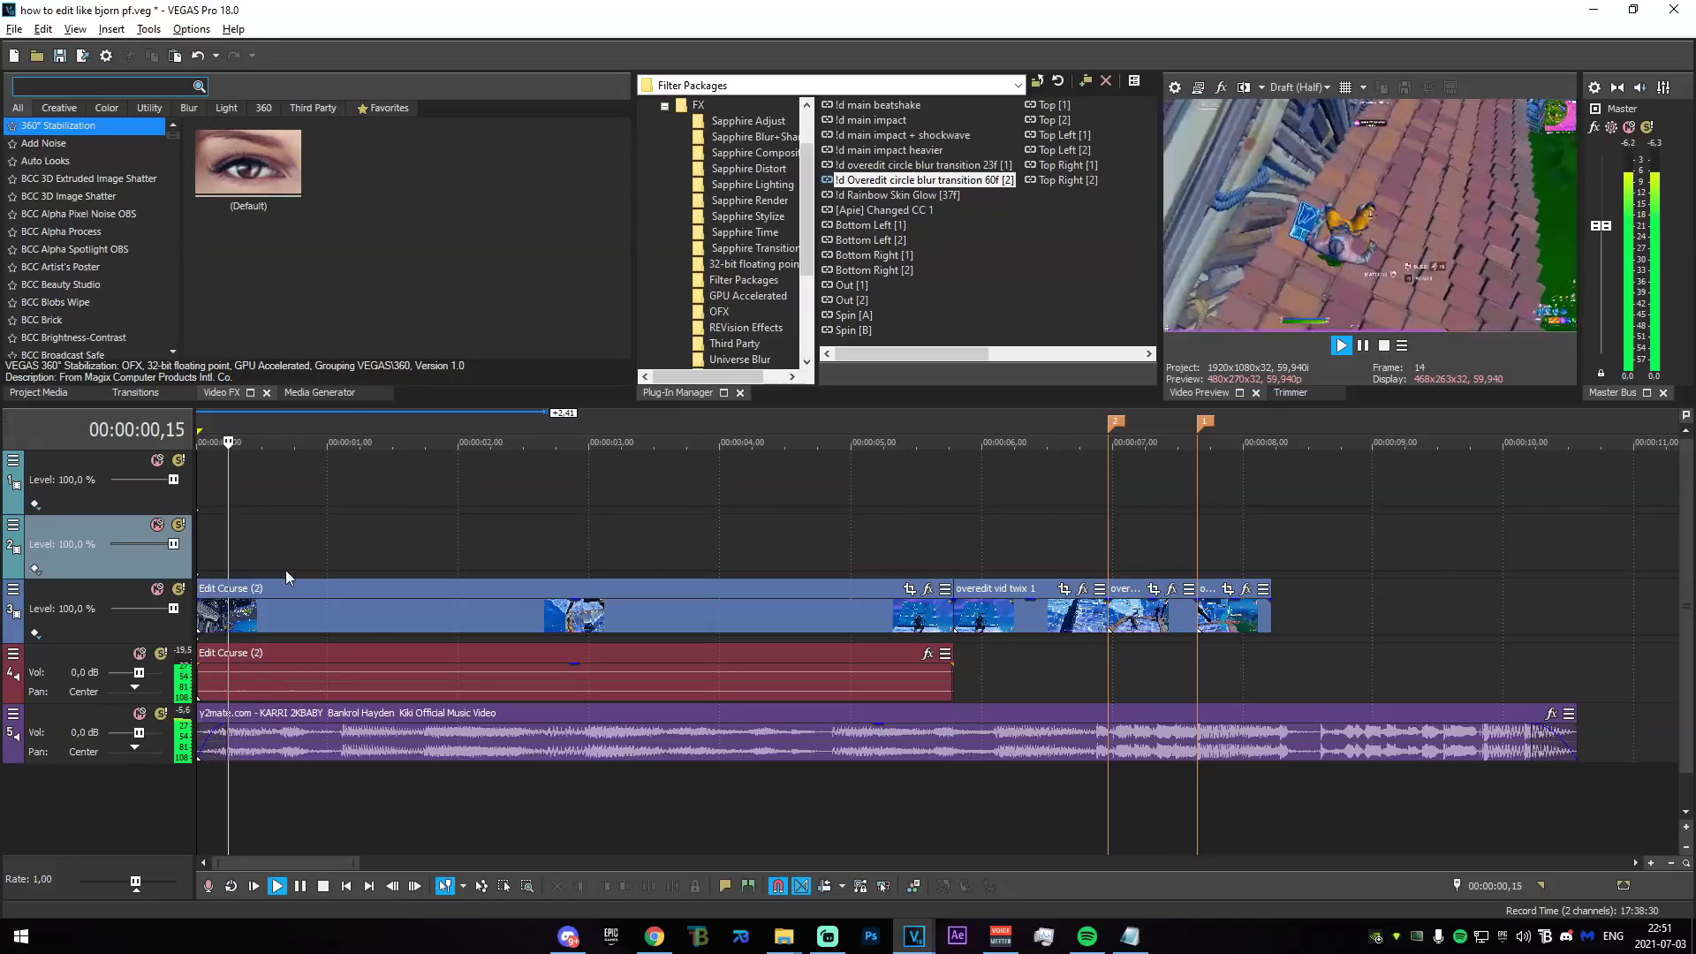
pyautogui.press('space')
pyautogui.moveTo(914, 936)
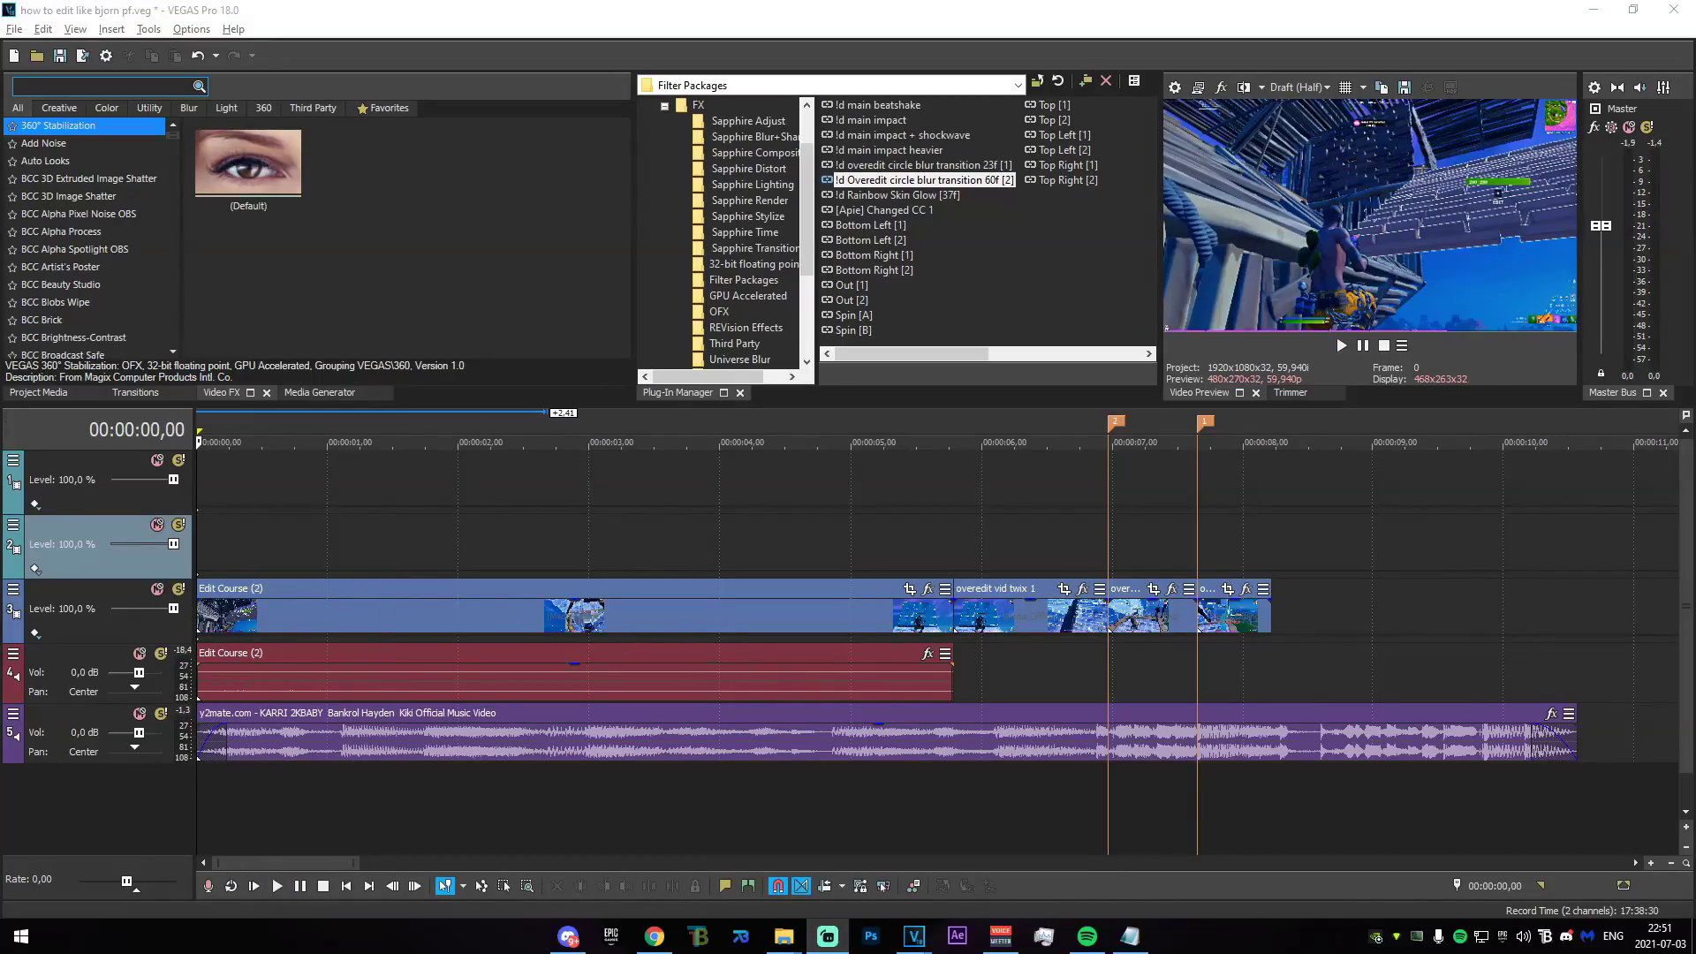
pyautogui.press('space')
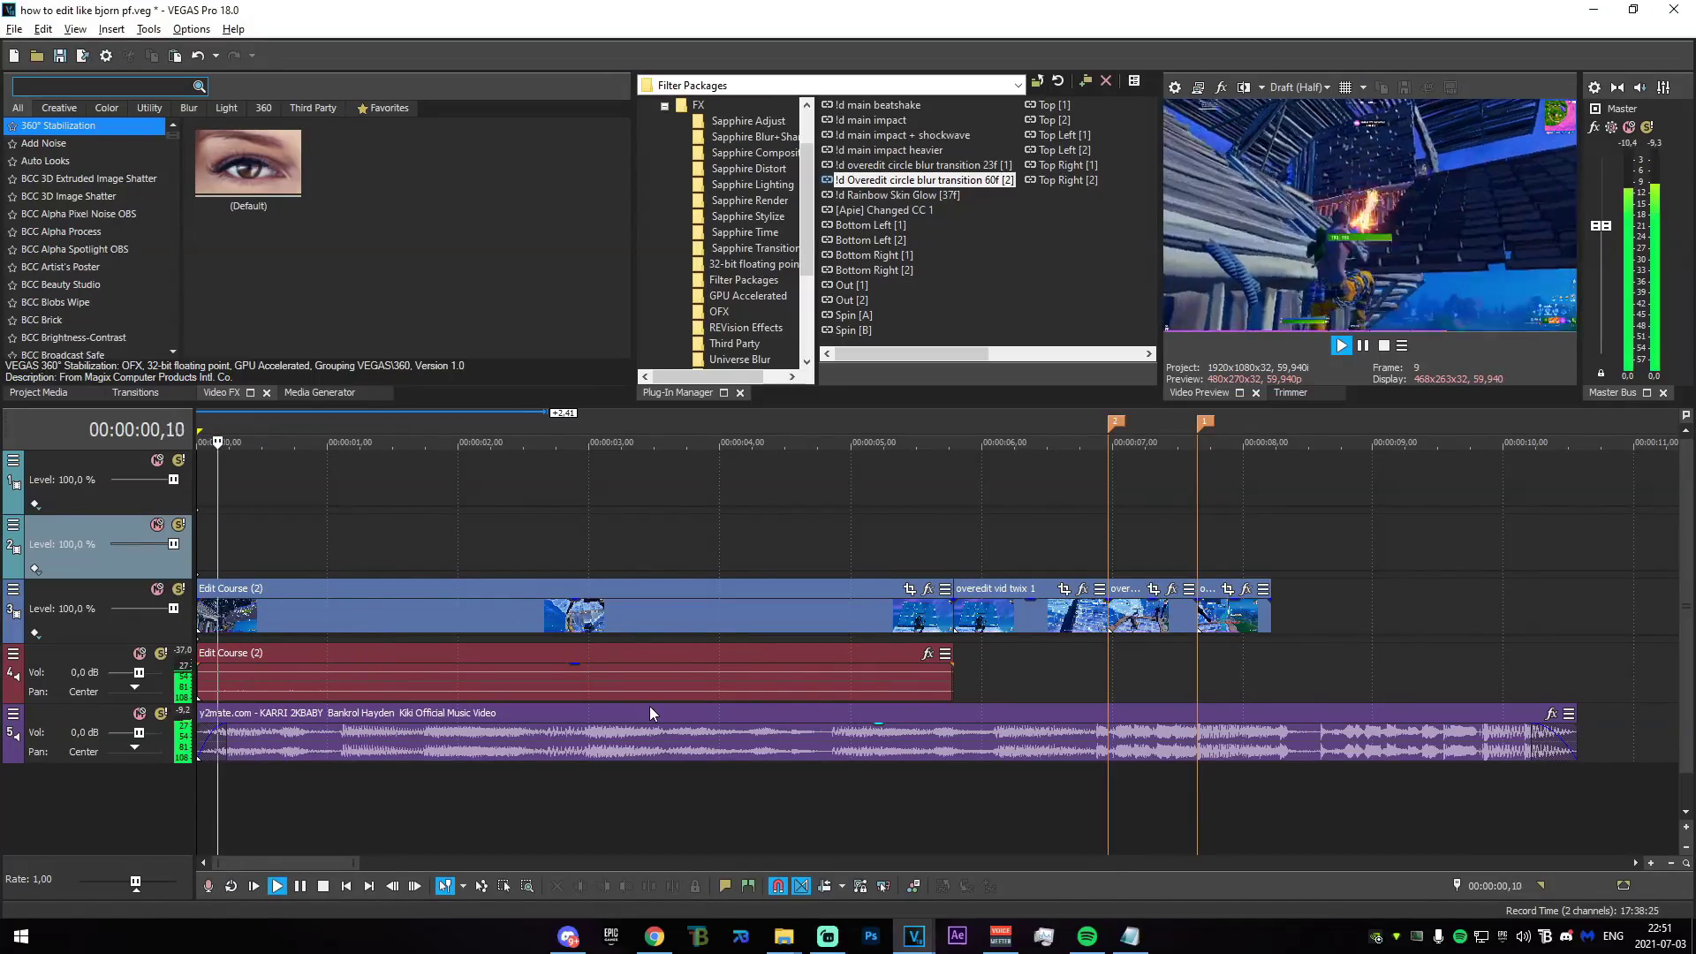
pyautogui.scroll(2, 659, 673)
pyautogui.scroll(-2, 689, 701)
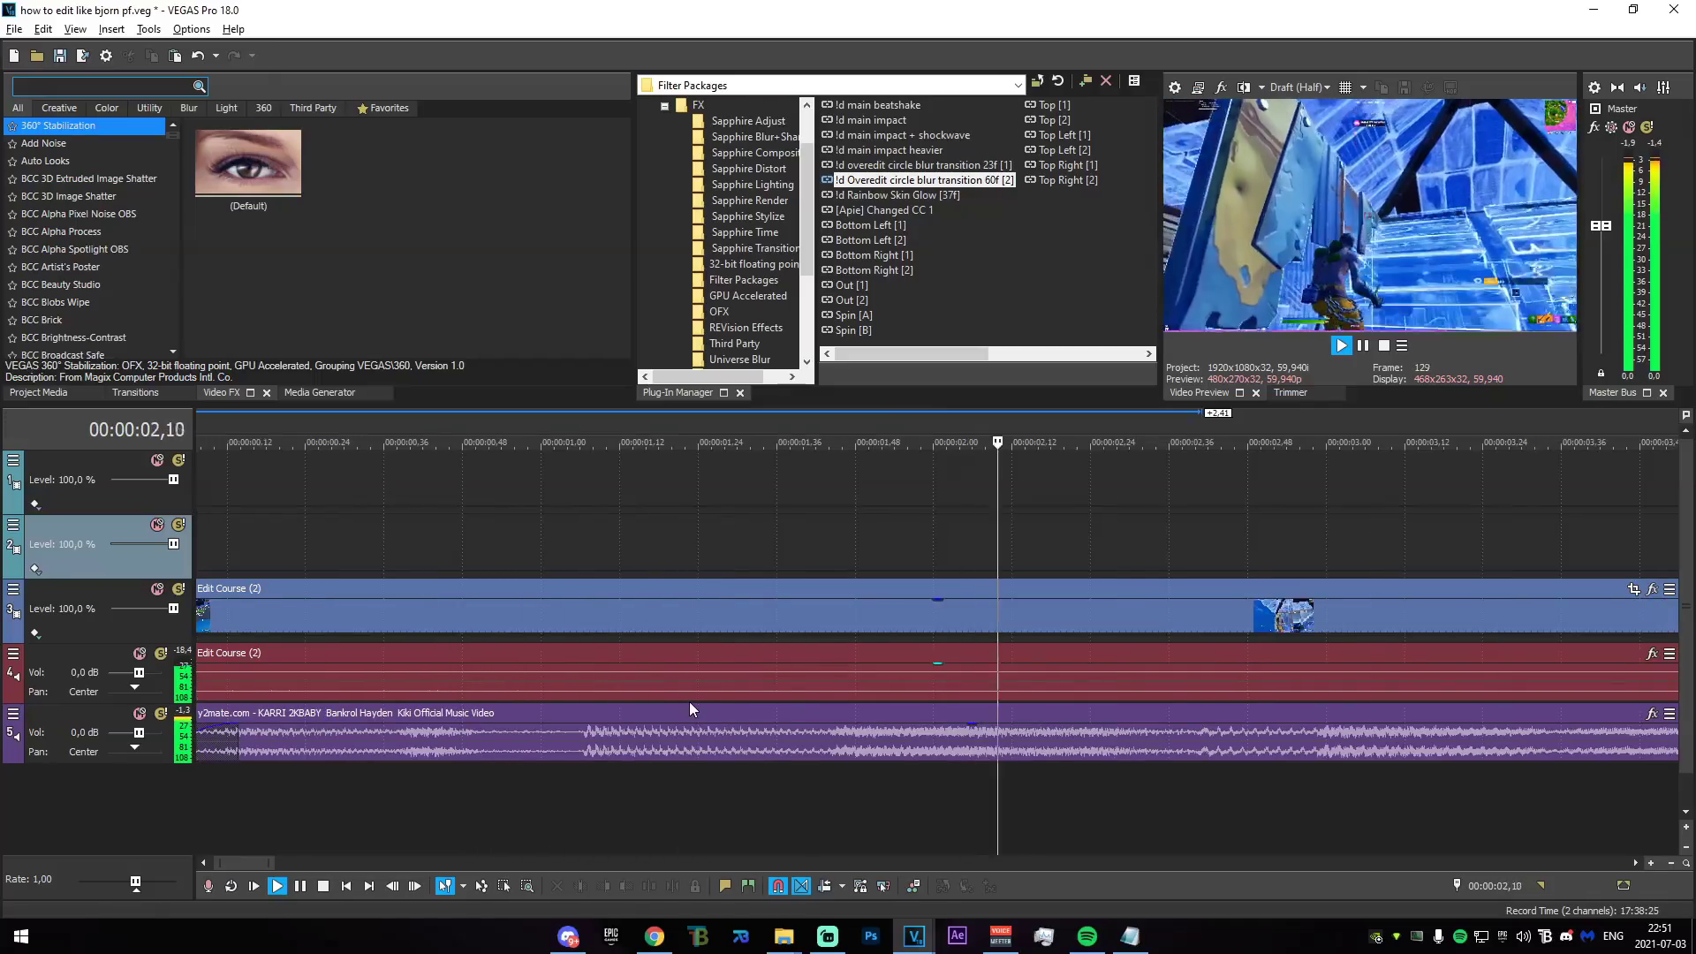
# Add a timeline marker at 00:00:02,40 and split the Edit Course (2) clip there.
pyautogui.click(719, 632)
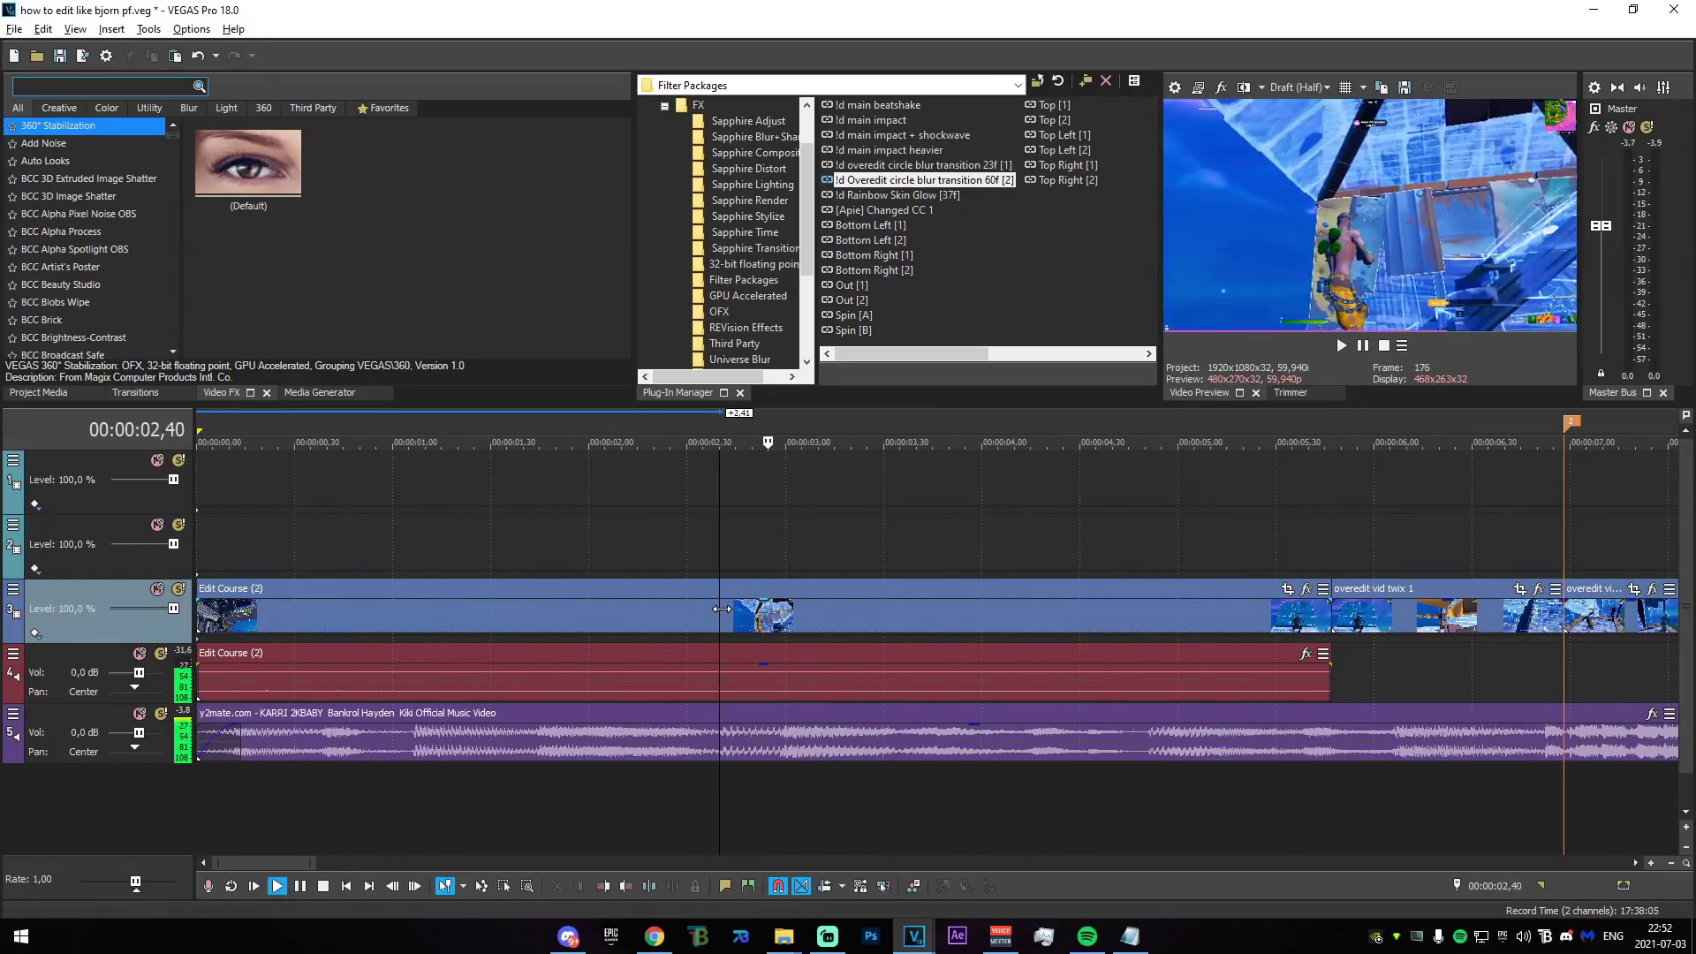
pyautogui.press('Return')
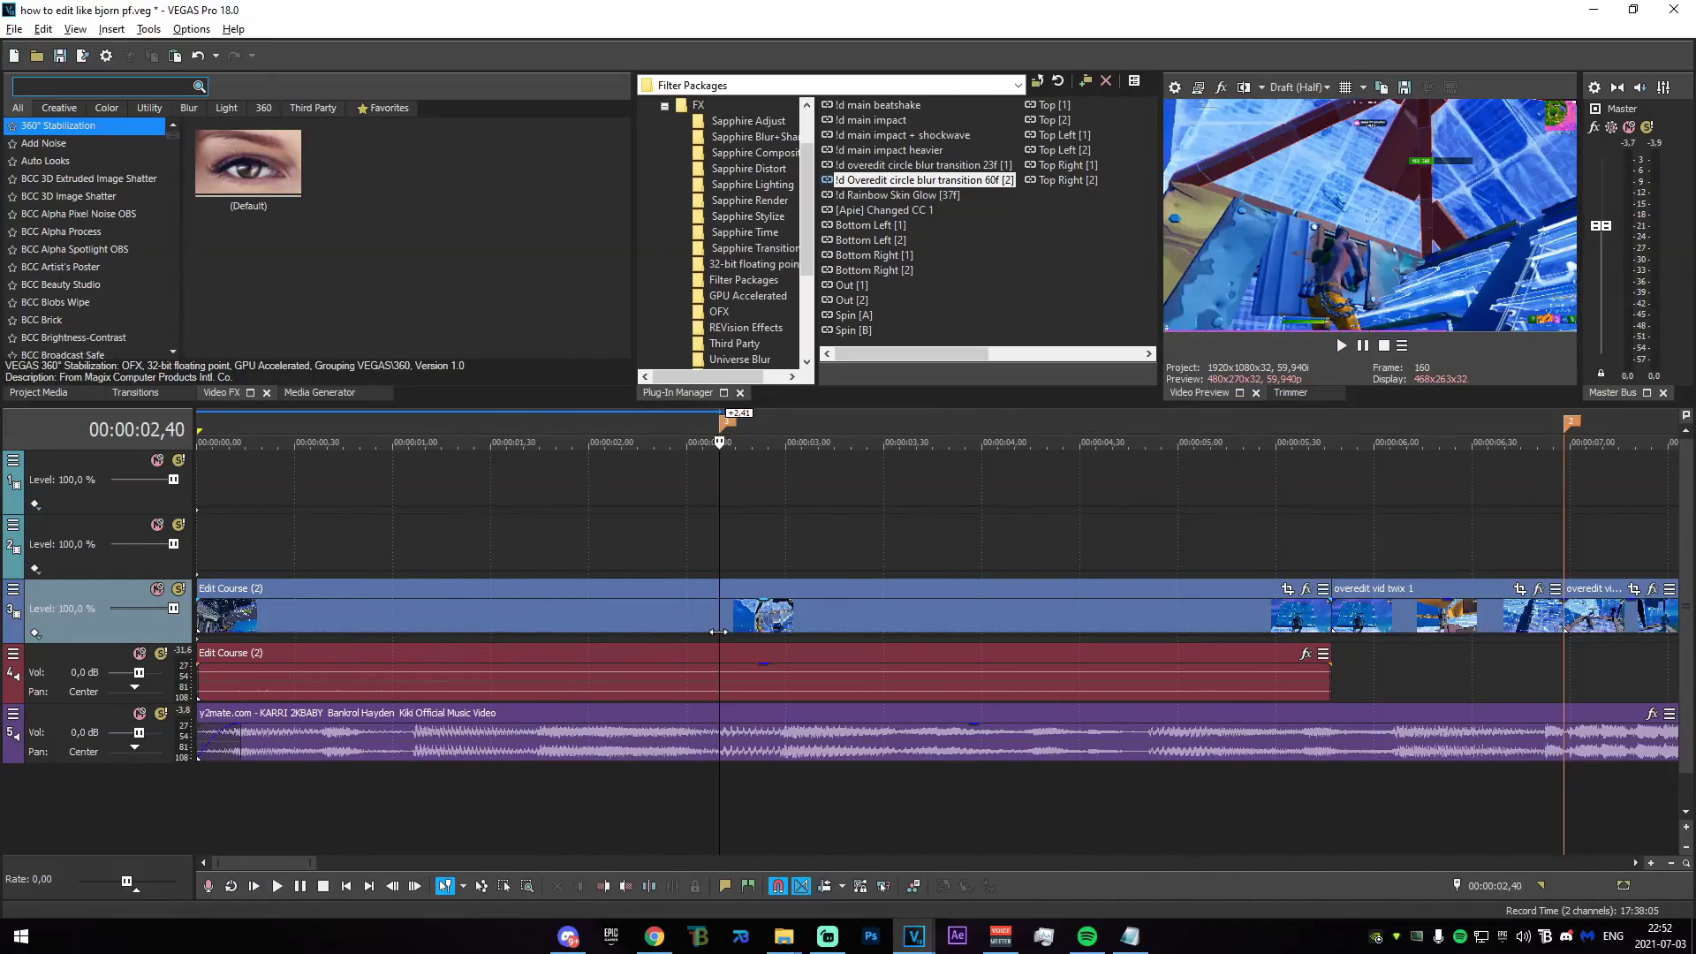
pyautogui.press('s')
pyautogui.scroll(-2, 545, 654)
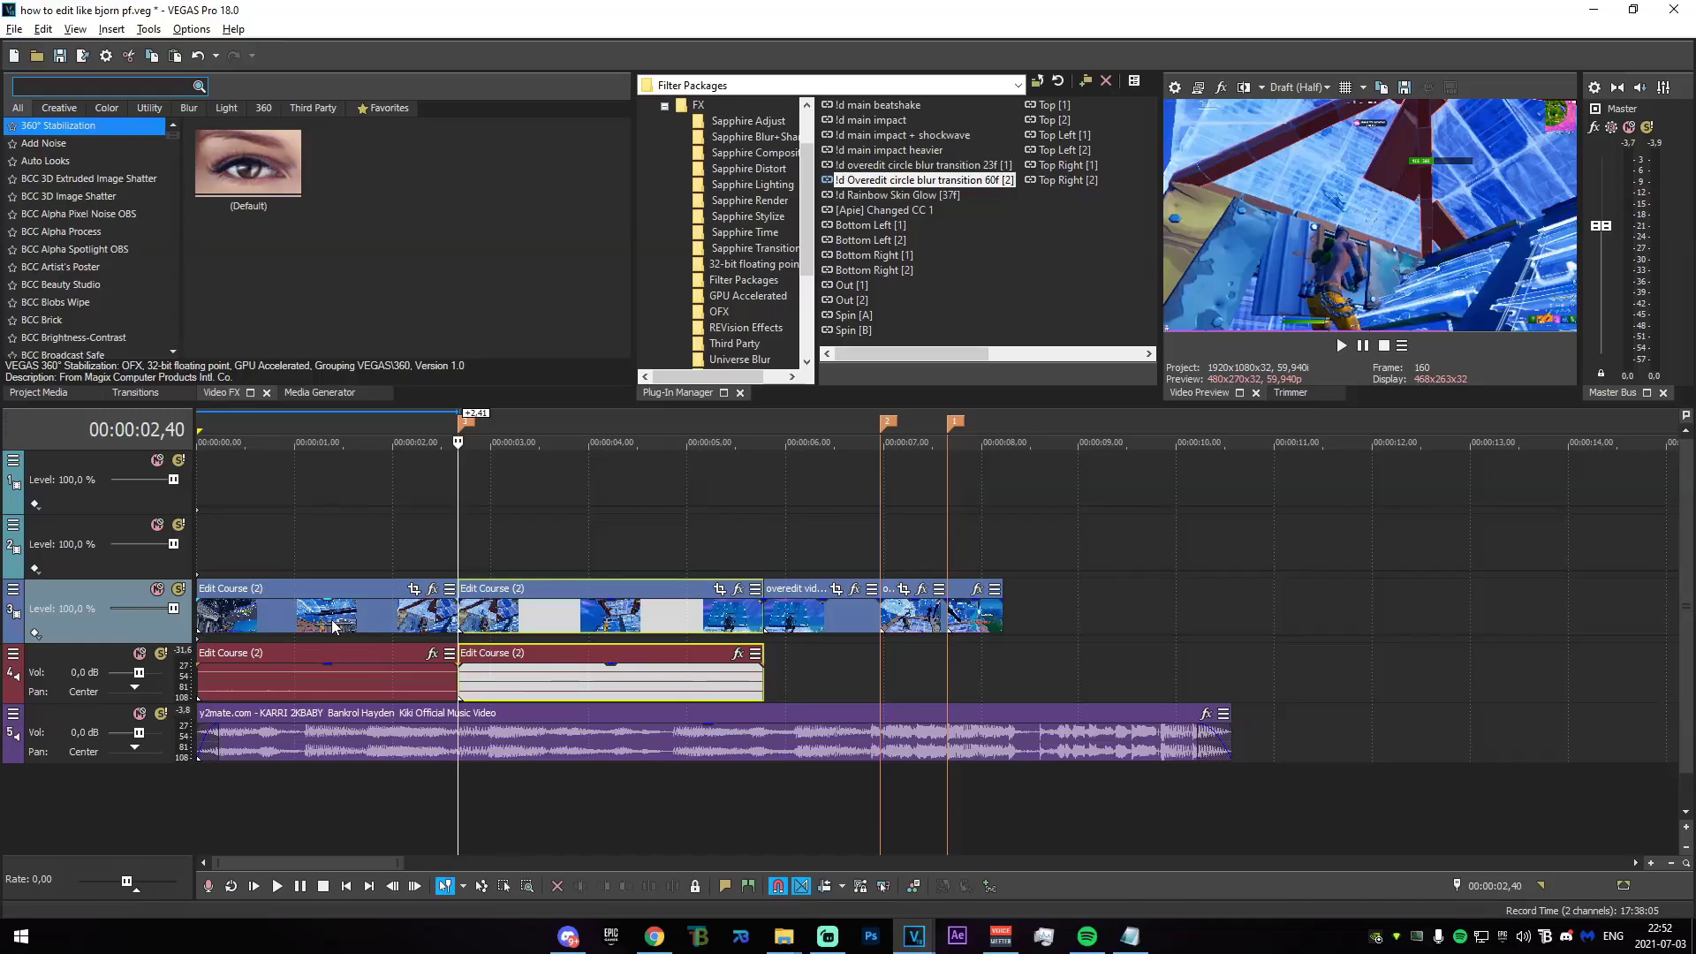
# Cut away the first part of the opening Edit Course (2) clip up to 00:00:01,20 and move the remainder to the timeline start.
pyautogui.click(326, 658)
pyautogui.scroll(2, 481, 672)
pyautogui.click(541, 623)
pyautogui.scroll(2, 481, 681)
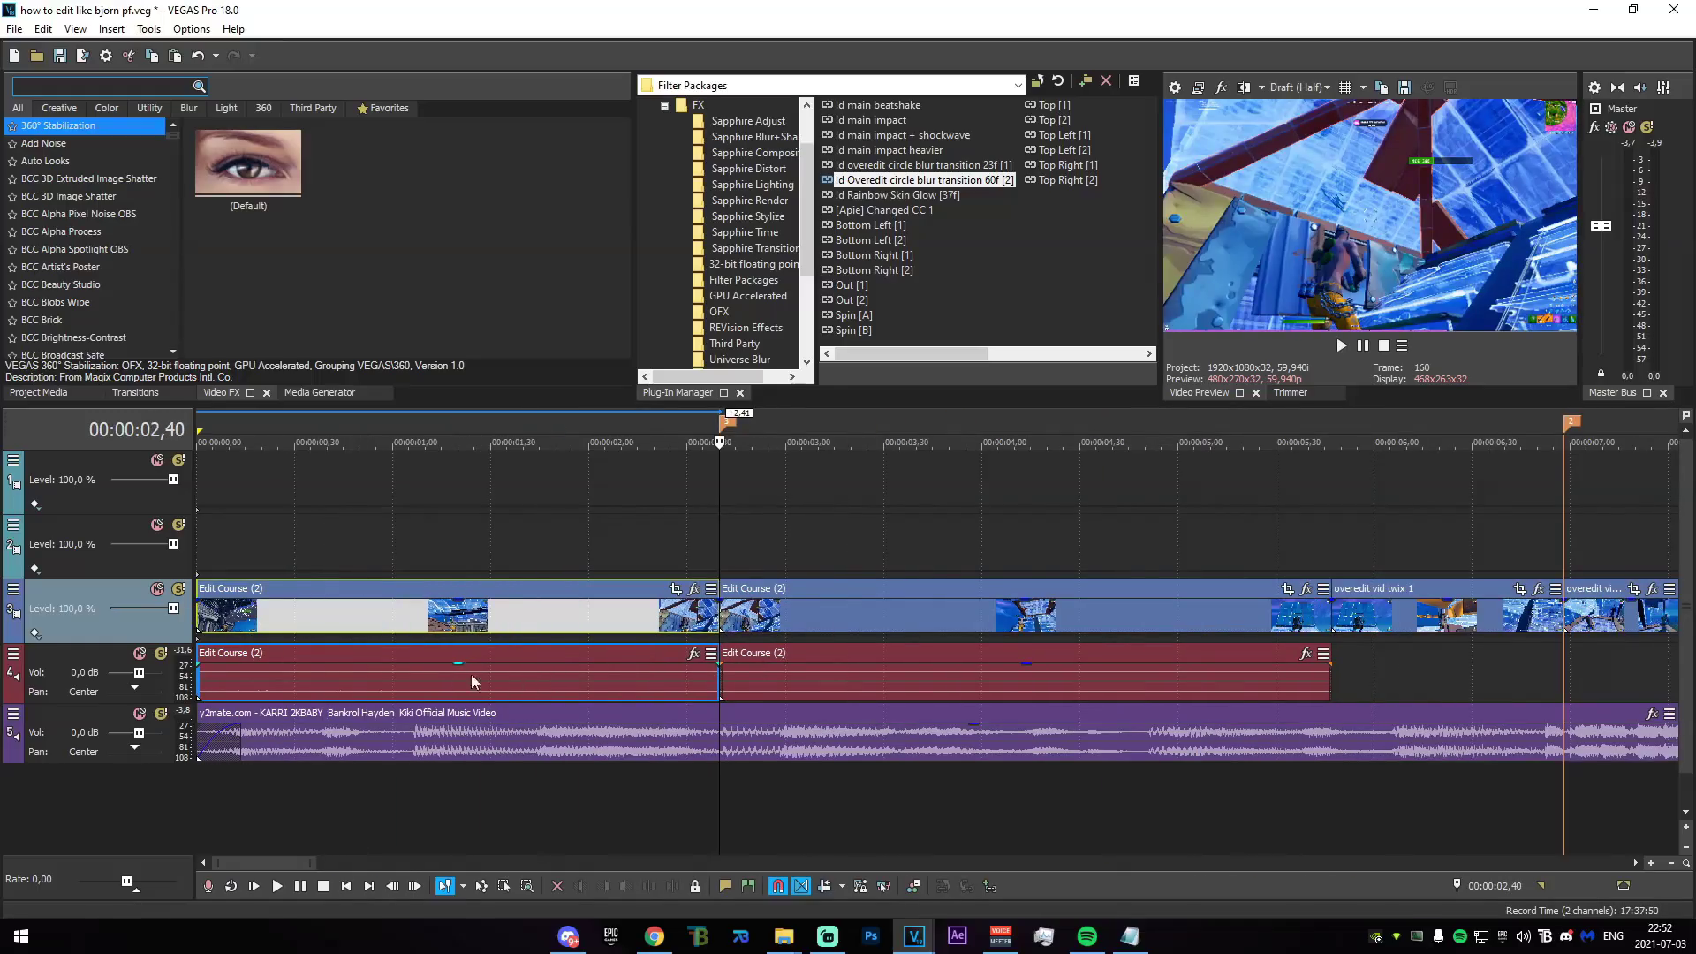
pyautogui.moveTo(722, 788); pyautogui.dragTo(459, 636)
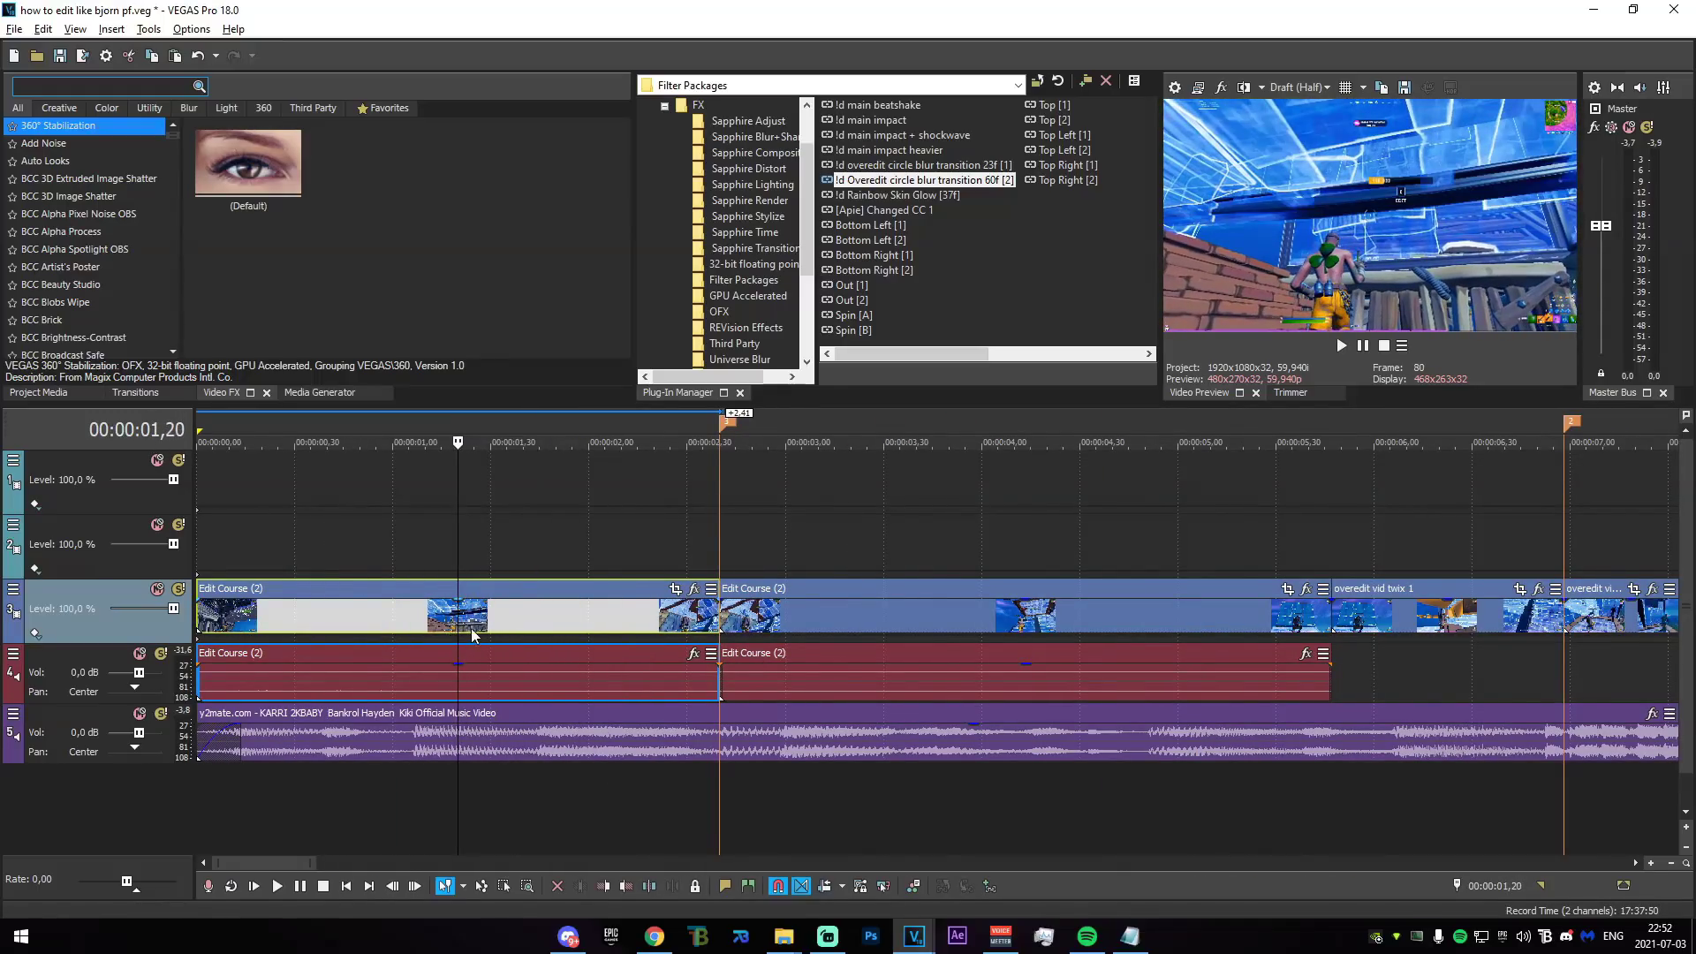
pyautogui.press('s')
pyautogui.click(379, 621)
pyautogui.press('Delete')
pyautogui.click(504, 629)
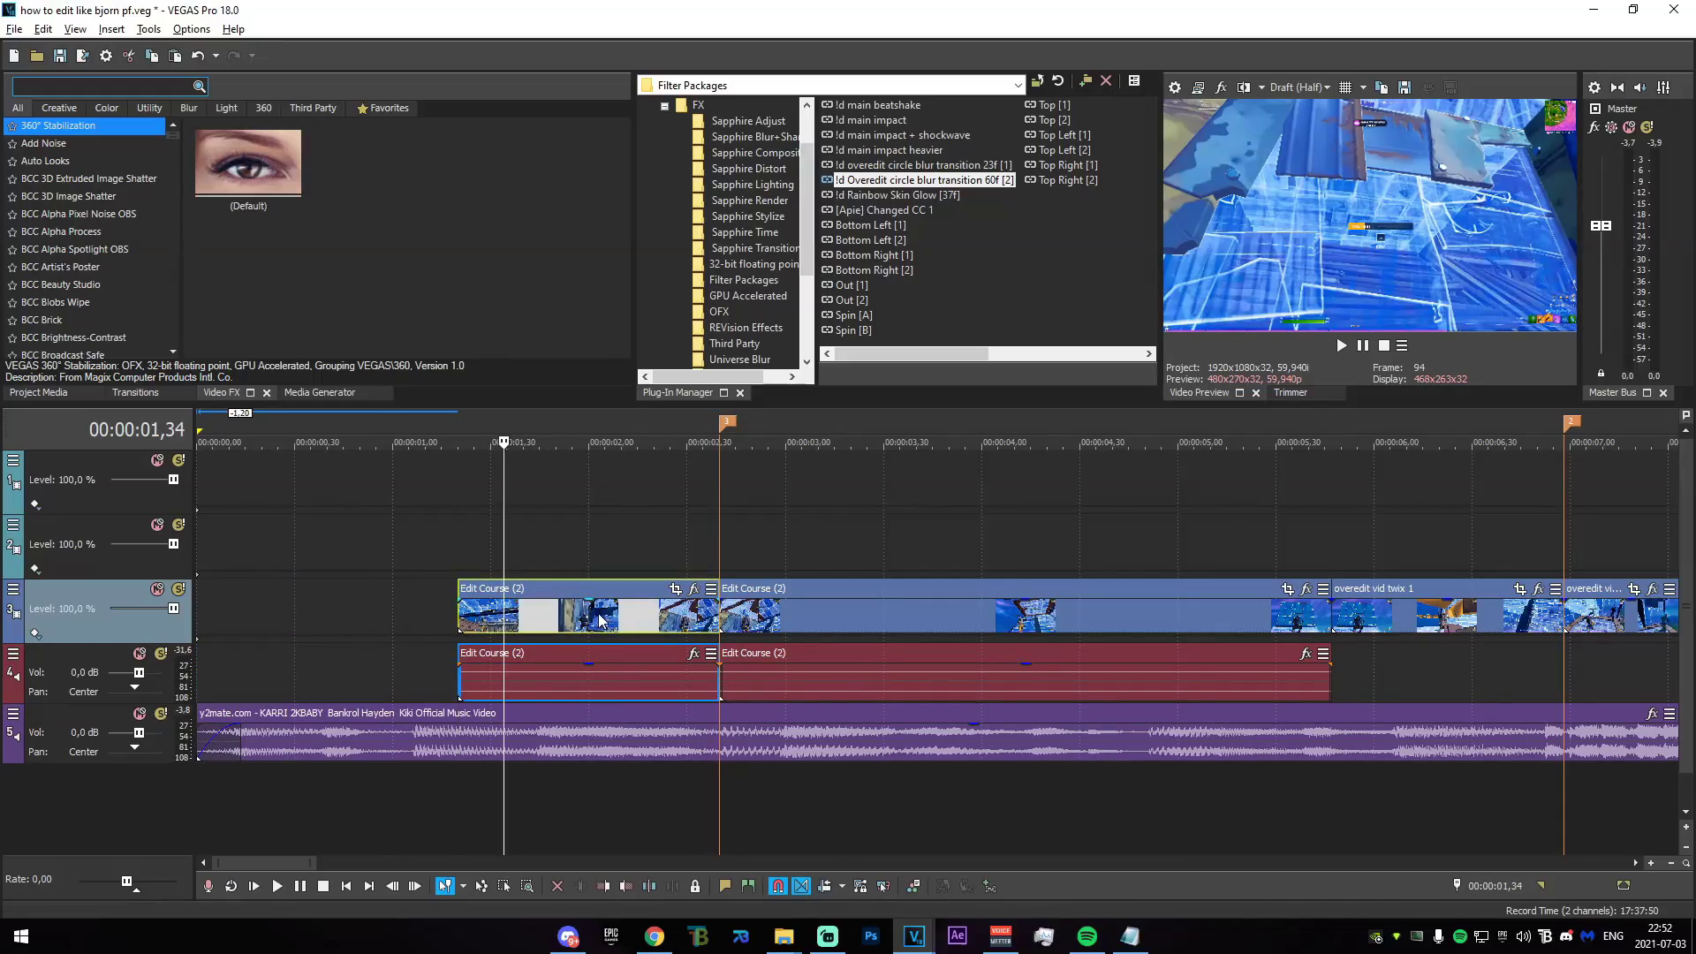
pyautogui.moveTo(608, 622); pyautogui.dragTo(104, 620)
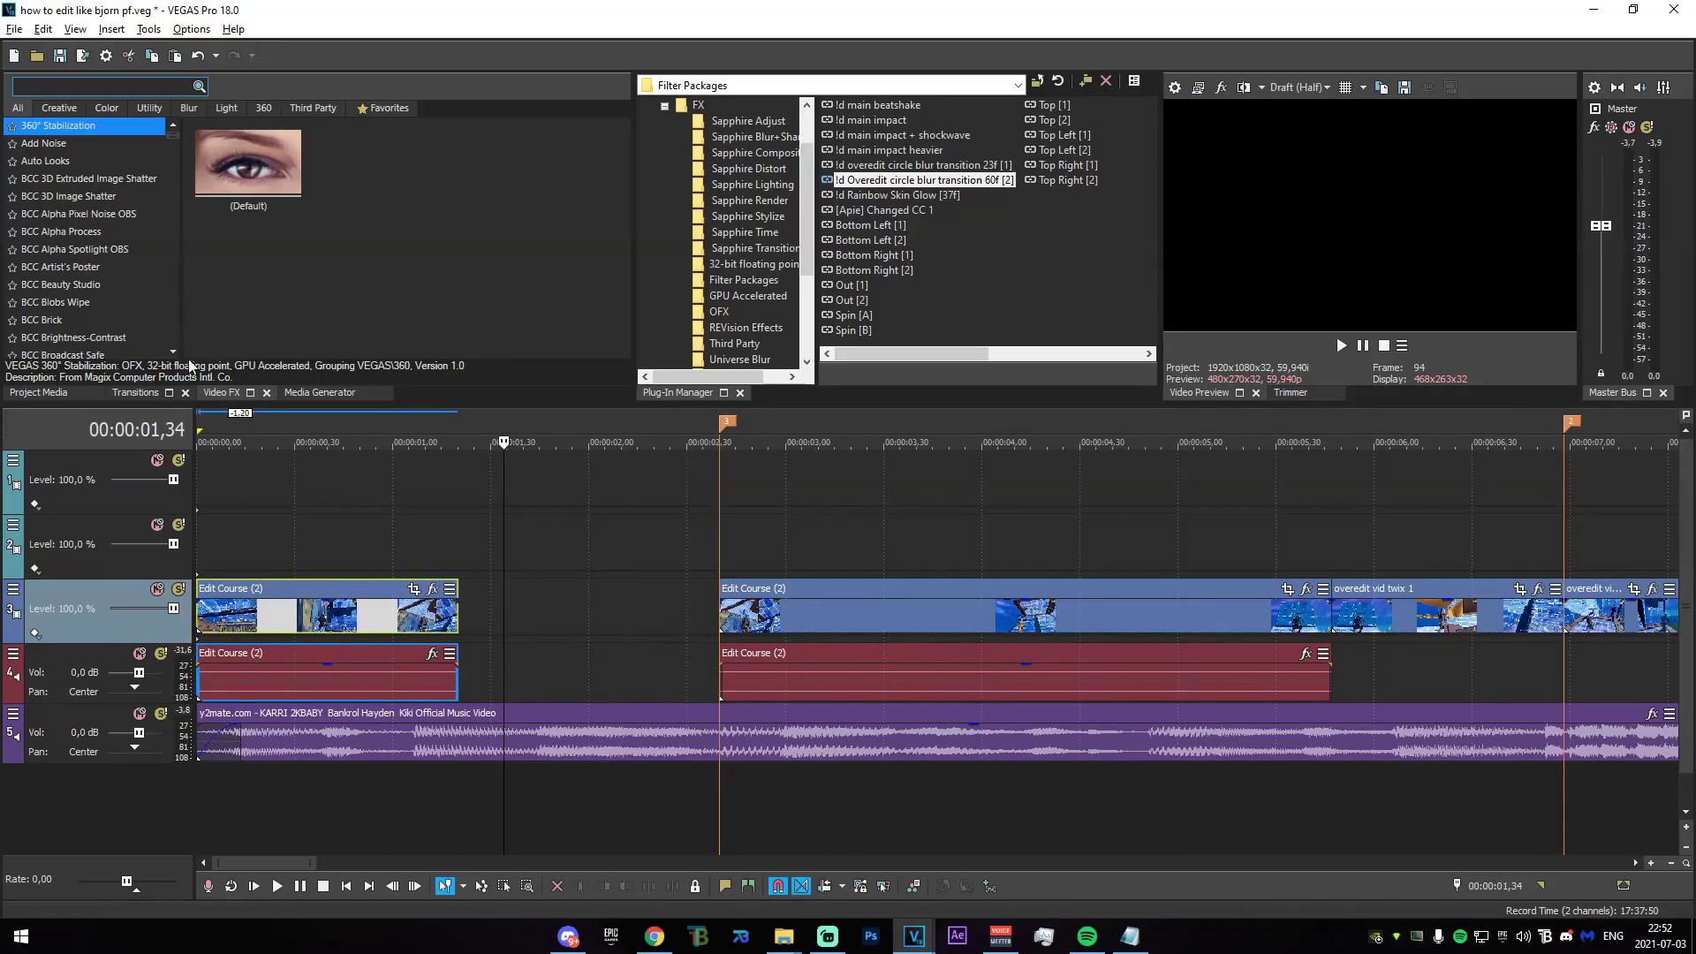
# Apply the TwixtorPRO 91 preset to the opening Edit Course (2) clip and adjust its Speed %.
pyautogui.click(102, 85)
pyautogui.write('twixtor')
pyautogui.click(46, 143)
pyautogui.moveTo(437, 168); pyautogui.dragTo(340, 619)
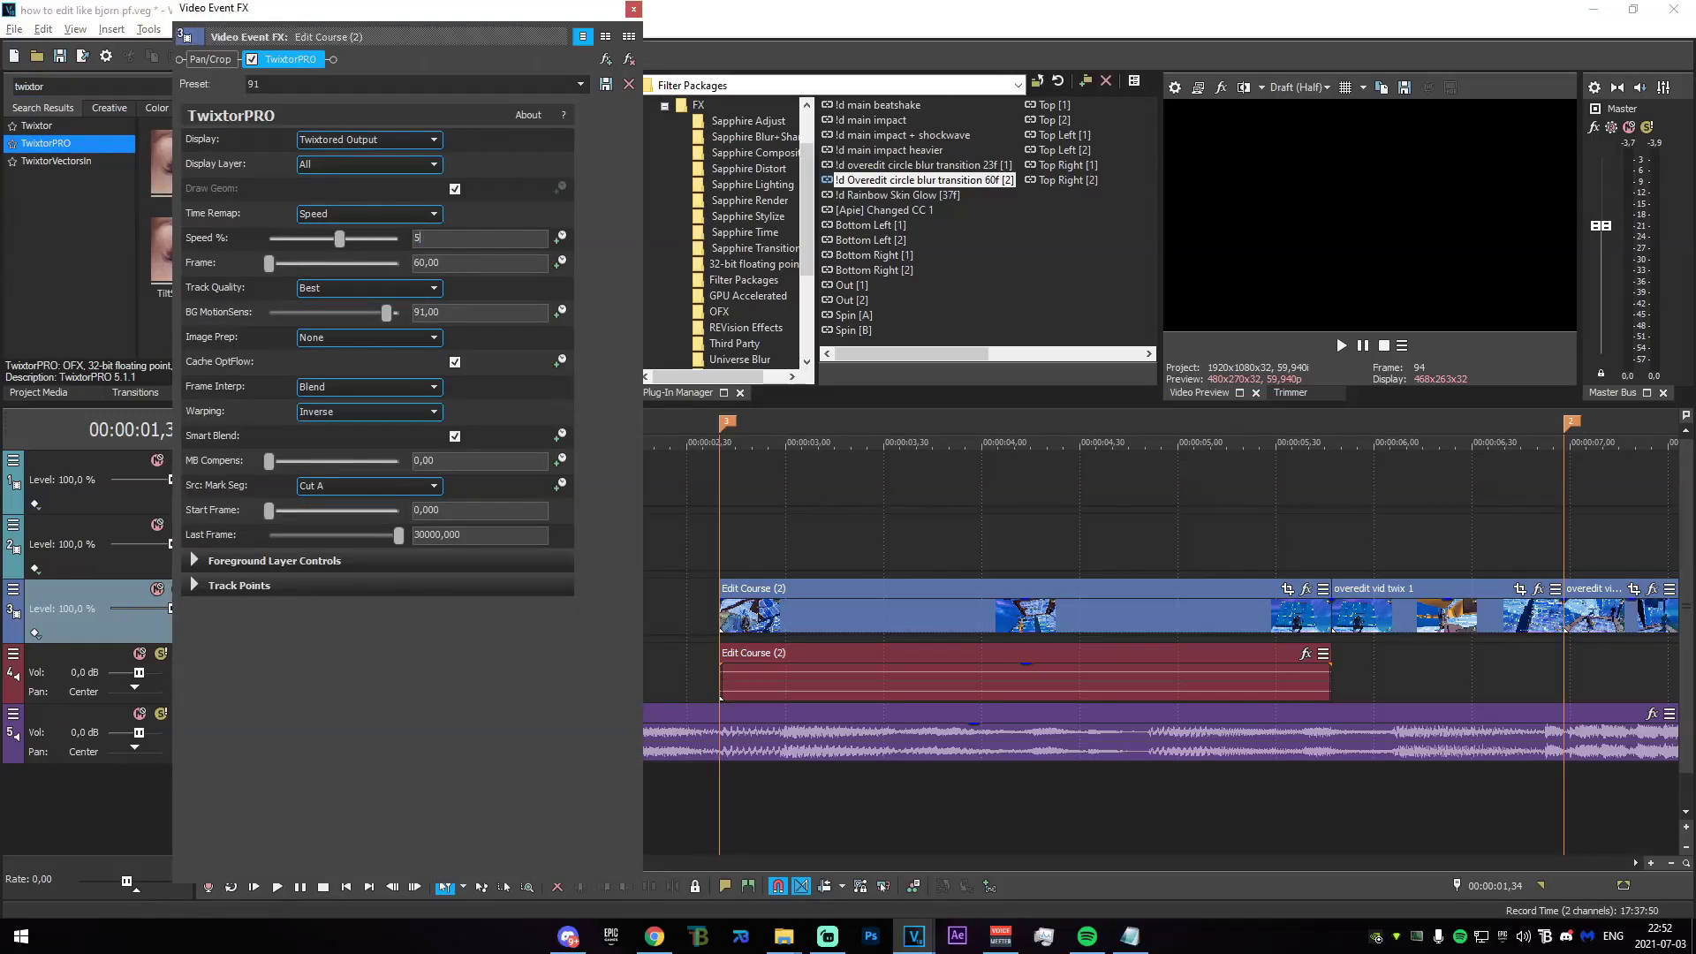
pyautogui.click(635, 11)
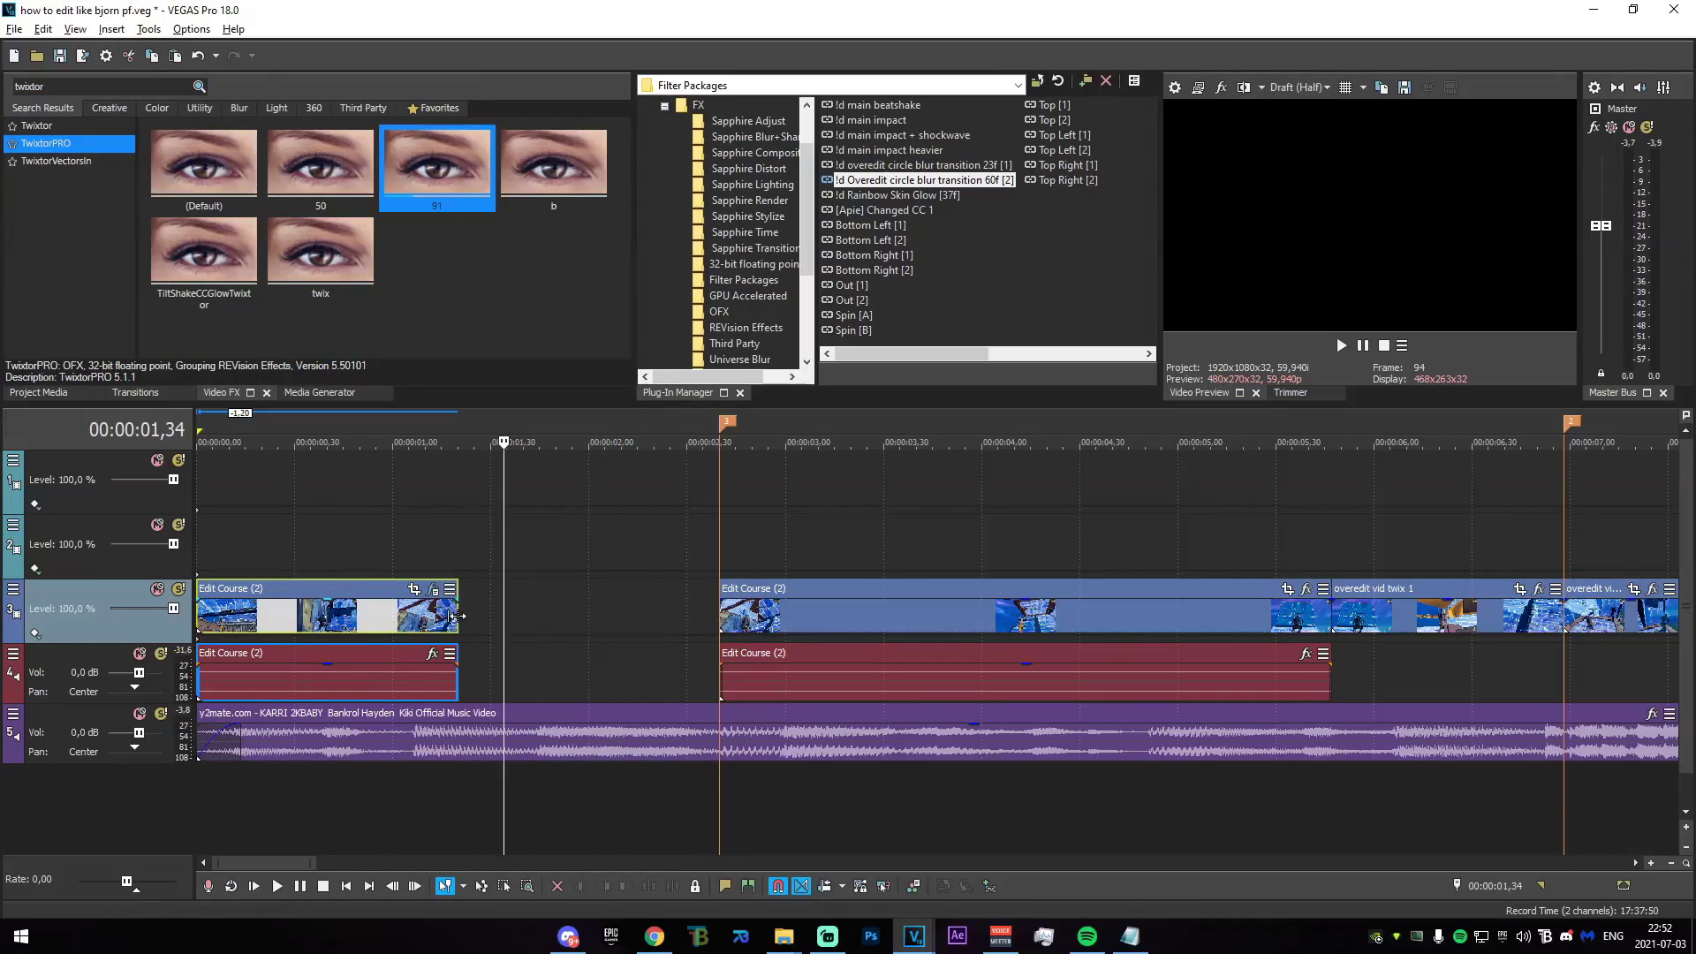
# Extend the end of the opening Edit Course (2) clip to the marker at 00:00:02,40.
pyautogui.moveTo(456, 615); pyautogui.dragTo(720, 616)
pyautogui.moveTo(198, 546)
pyautogui.mouseDown()
pyautogui.moveTo(798, 581)
pyautogui.moveTo(625, 570)
pyautogui.moveTo(746, 560)
pyautogui.moveTo(662, 554)
pyautogui.moveTo(719, 558)
pyautogui.mouseUp()
pyautogui.click(719, 558)
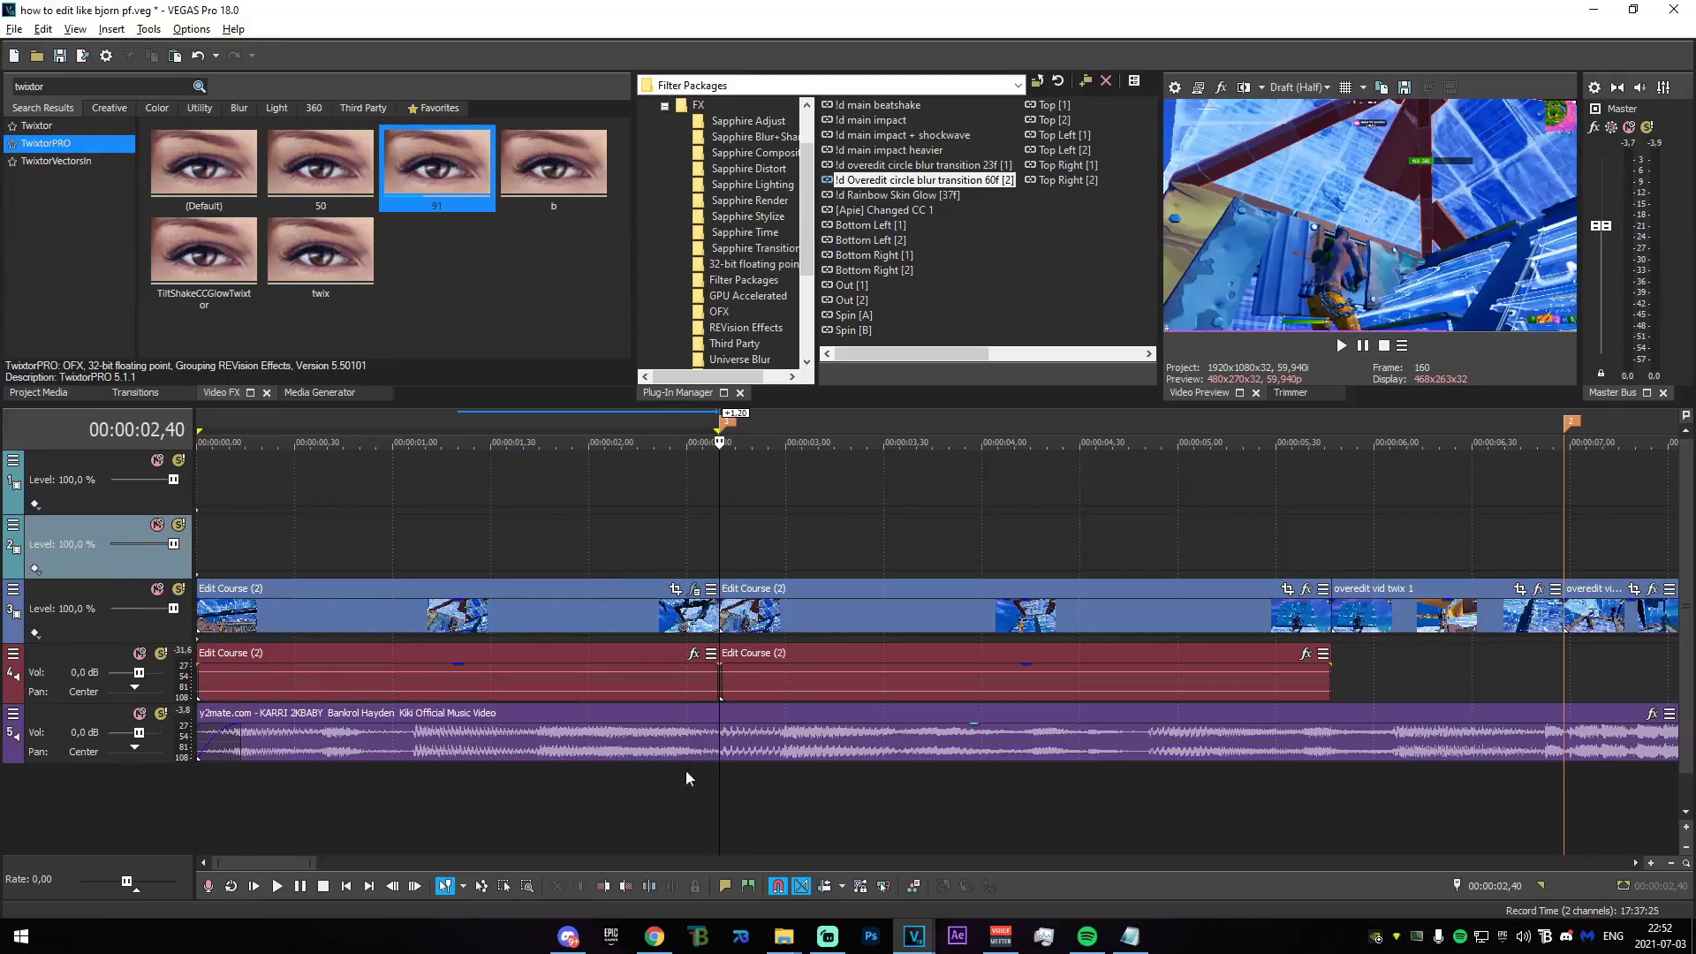
# Bring the Comp 1_74 title clip from File Explorer onto a new top track at the timeline start.
pyautogui.click(785, 929)
pyautogui.click(958, 803)
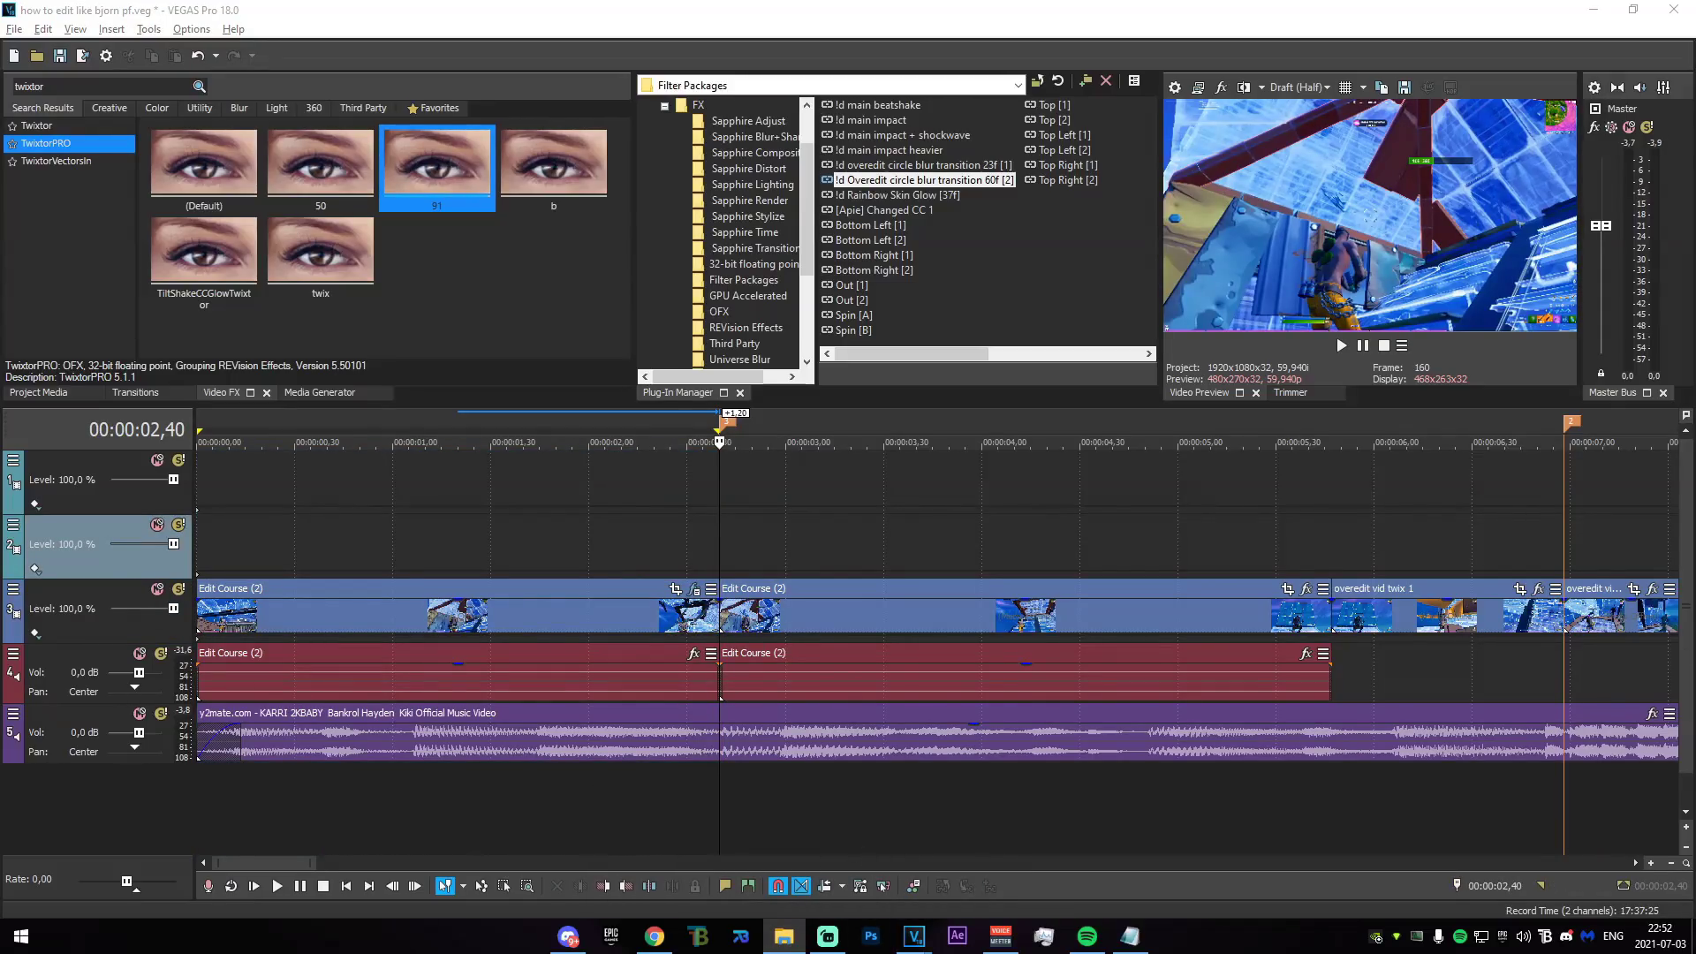
pyautogui.moveTo(1619, 324); pyautogui.dragTo(199, 468)
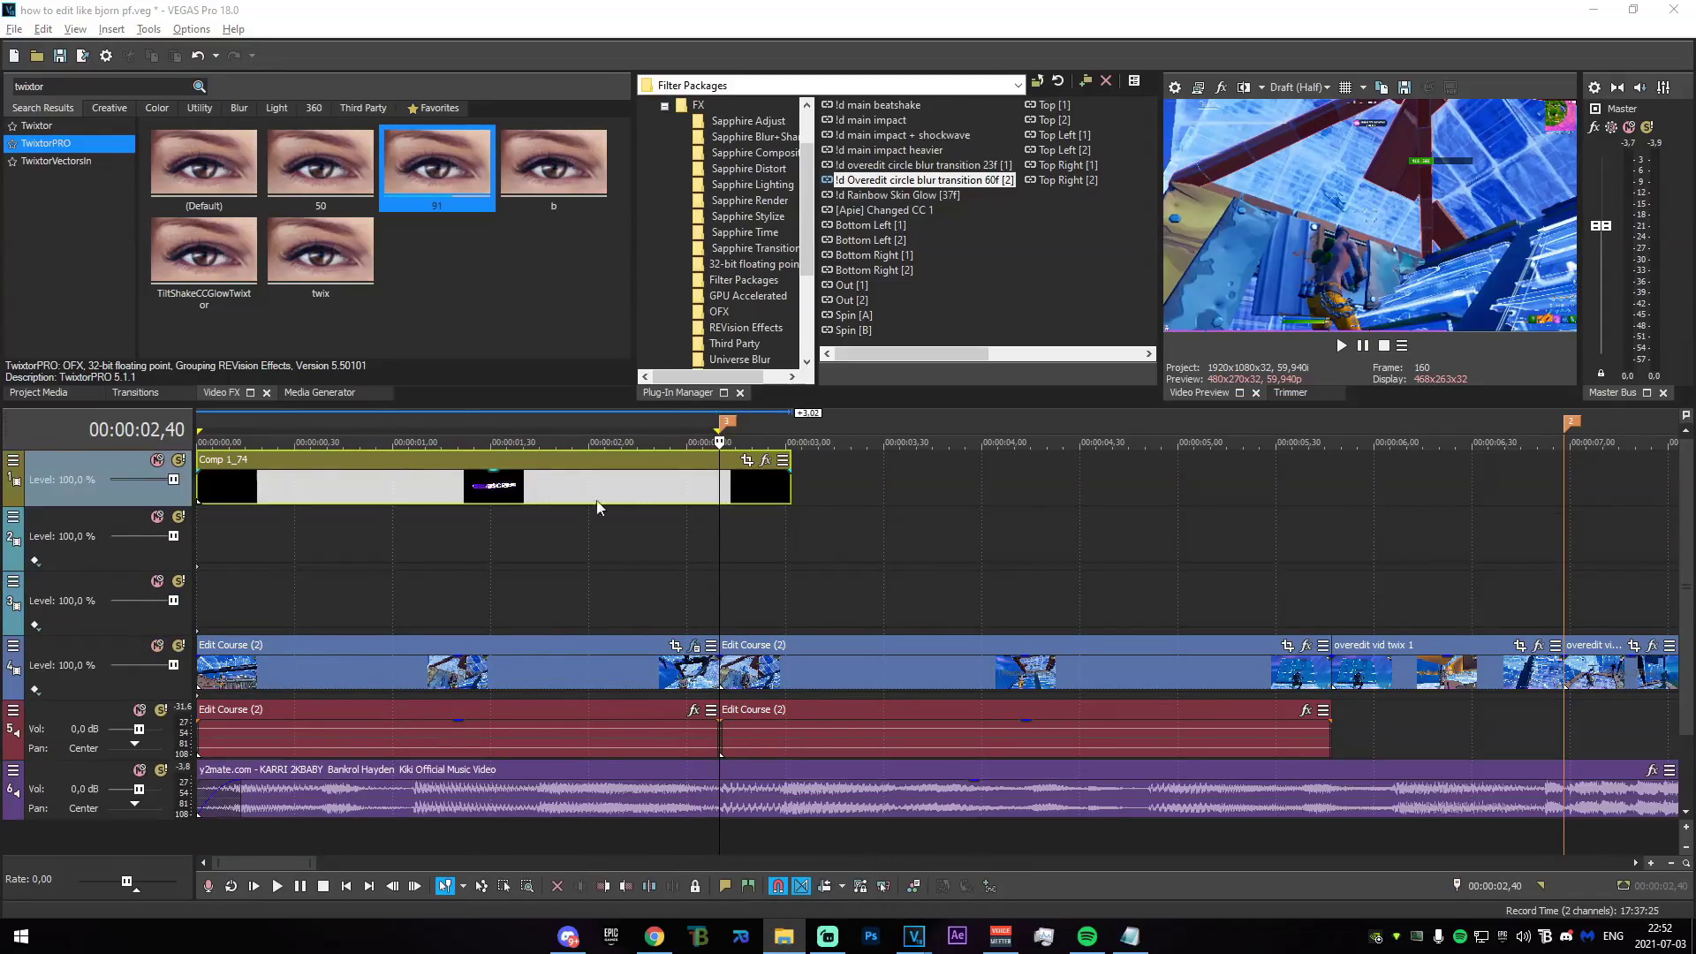
# Split the Comp 1_74 clip at the 00:00:02,40 marker and delete the part after it.
pyautogui.click(635, 497)
pyautogui.moveTo(570, 531); pyautogui.dragTo(719, 531)
pyautogui.click(719, 530)
pyautogui.click(723, 493)
pyautogui.press('s')
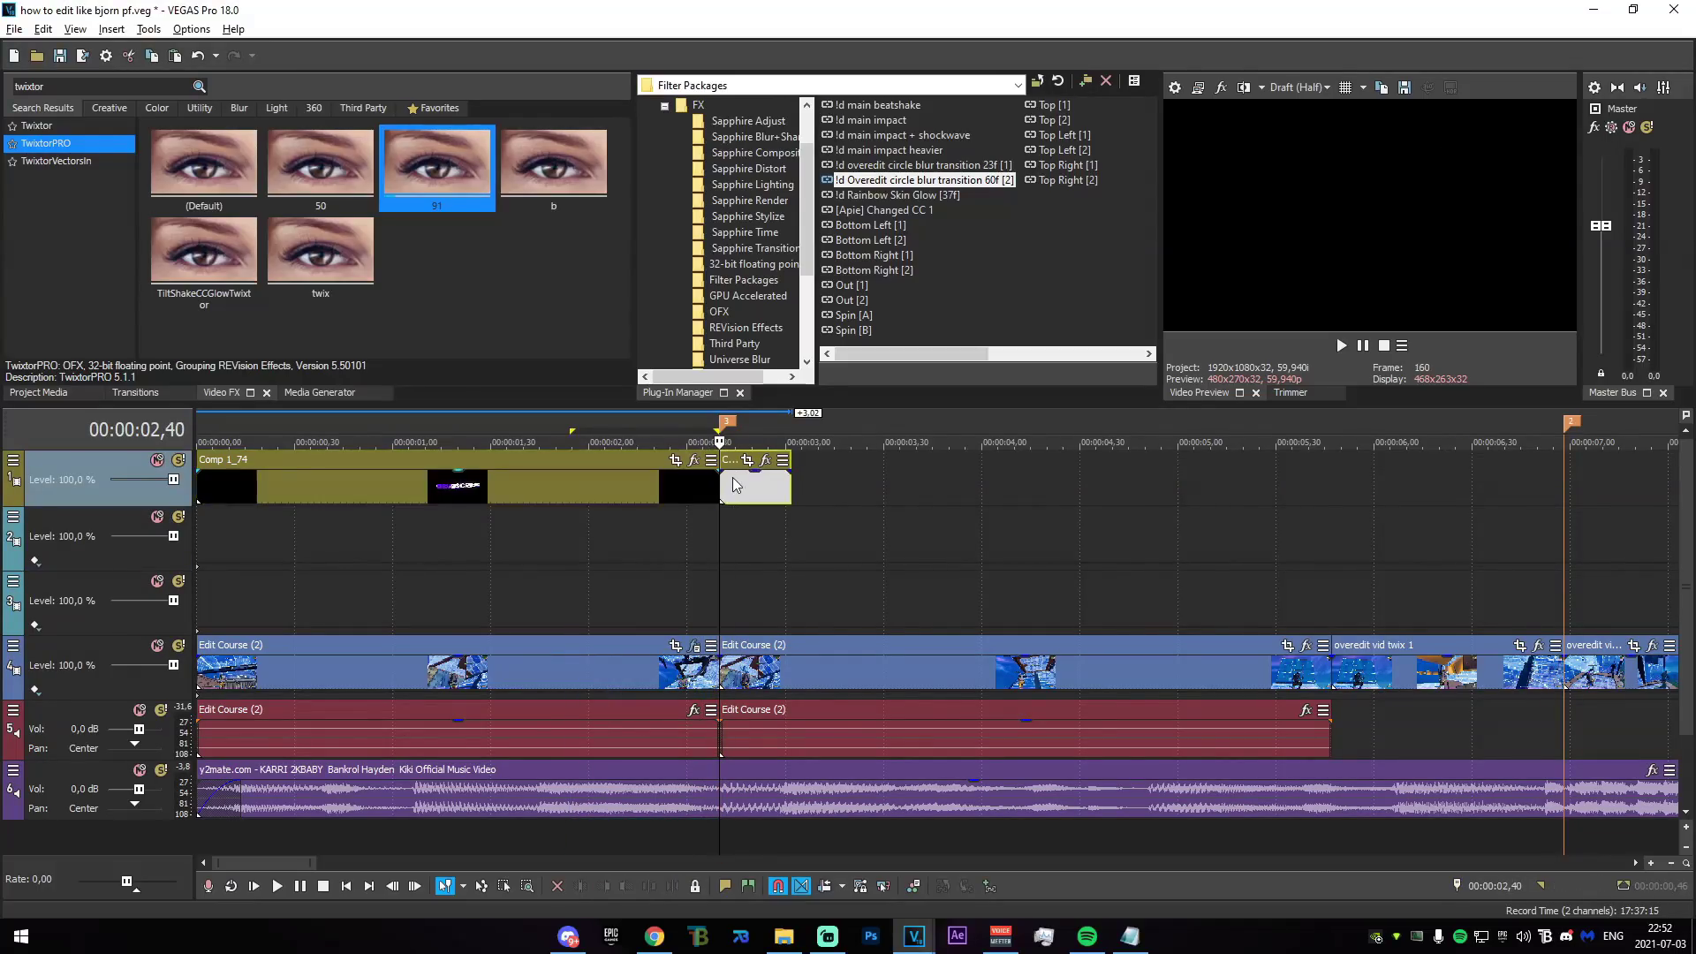
pyautogui.press('Delete')
# Give the Comp 1_74 clip a transparent background by setting the alpha channel in its media properties.
pyautogui.rightClick(649, 481)
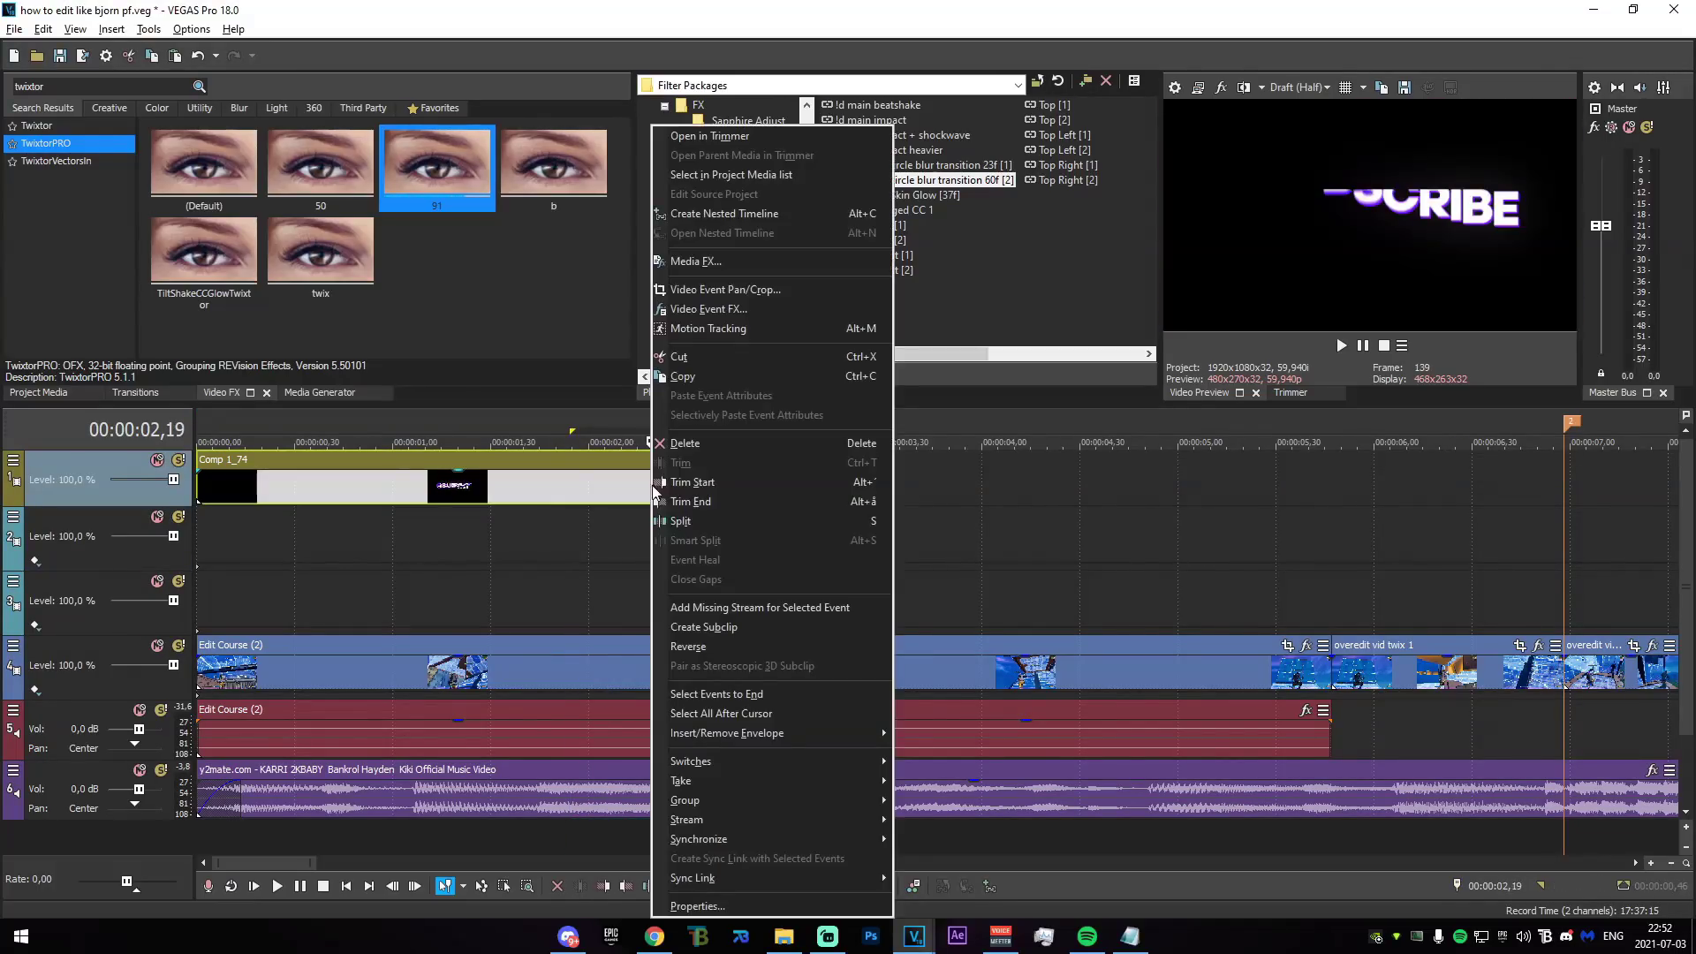
pyautogui.click(830, 910)
pyautogui.click(764, 160)
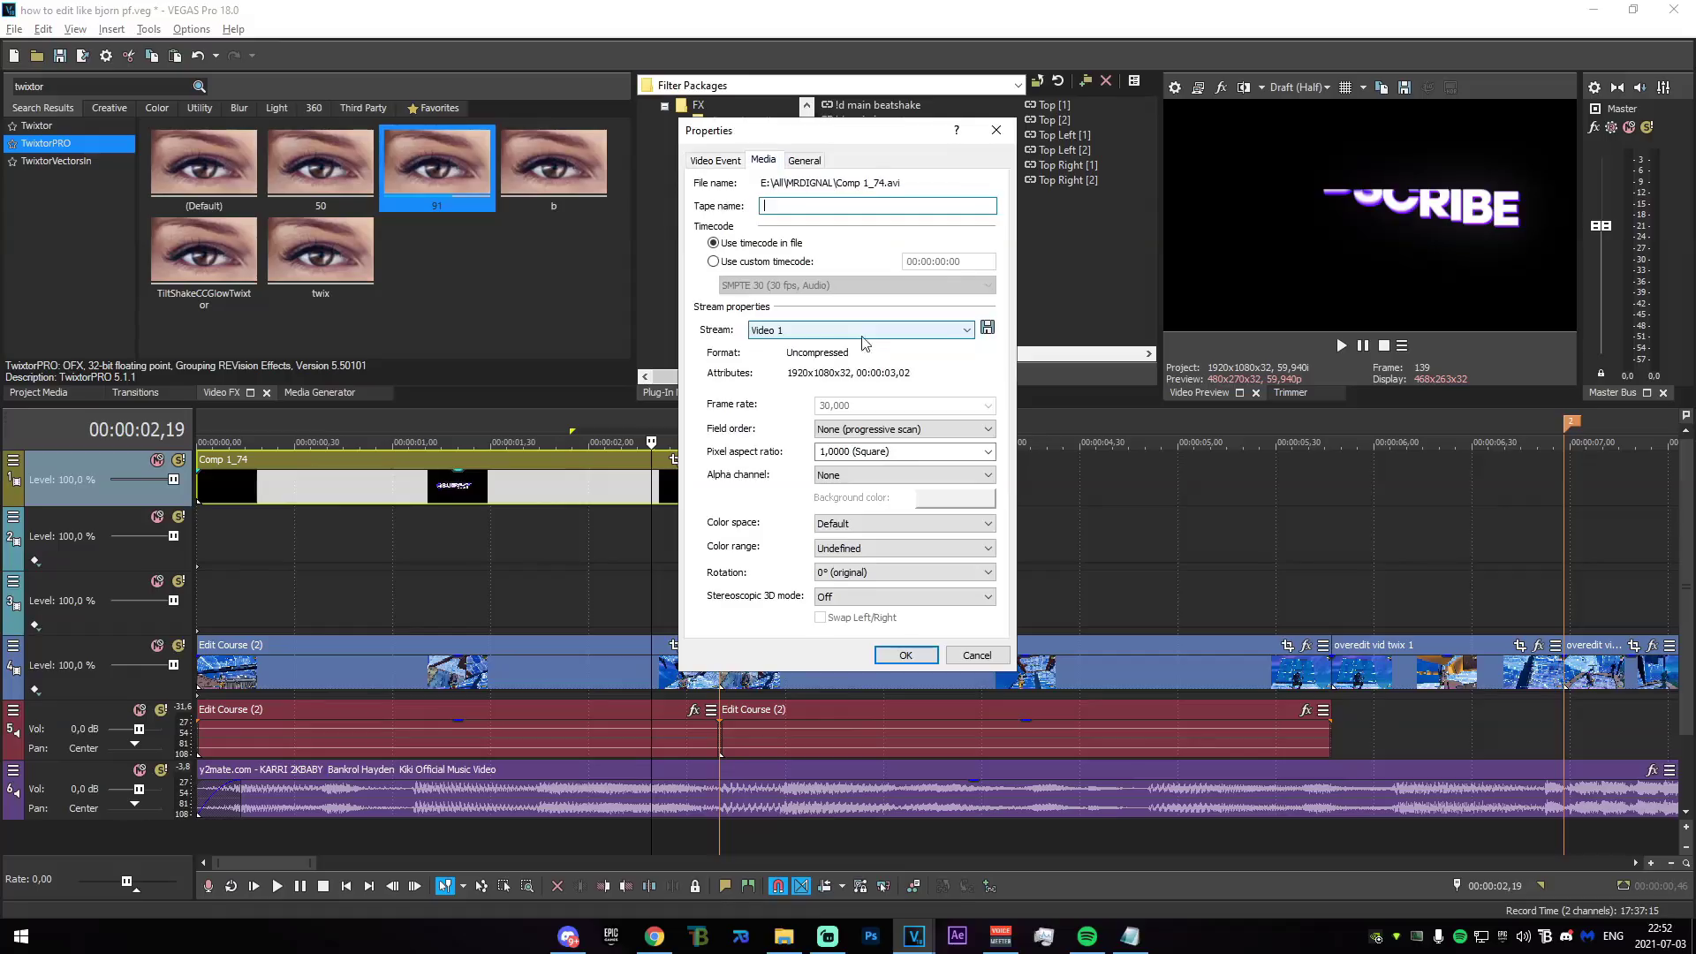
pyautogui.click(852, 477)
pyautogui.click(859, 514)
pyautogui.click(906, 654)
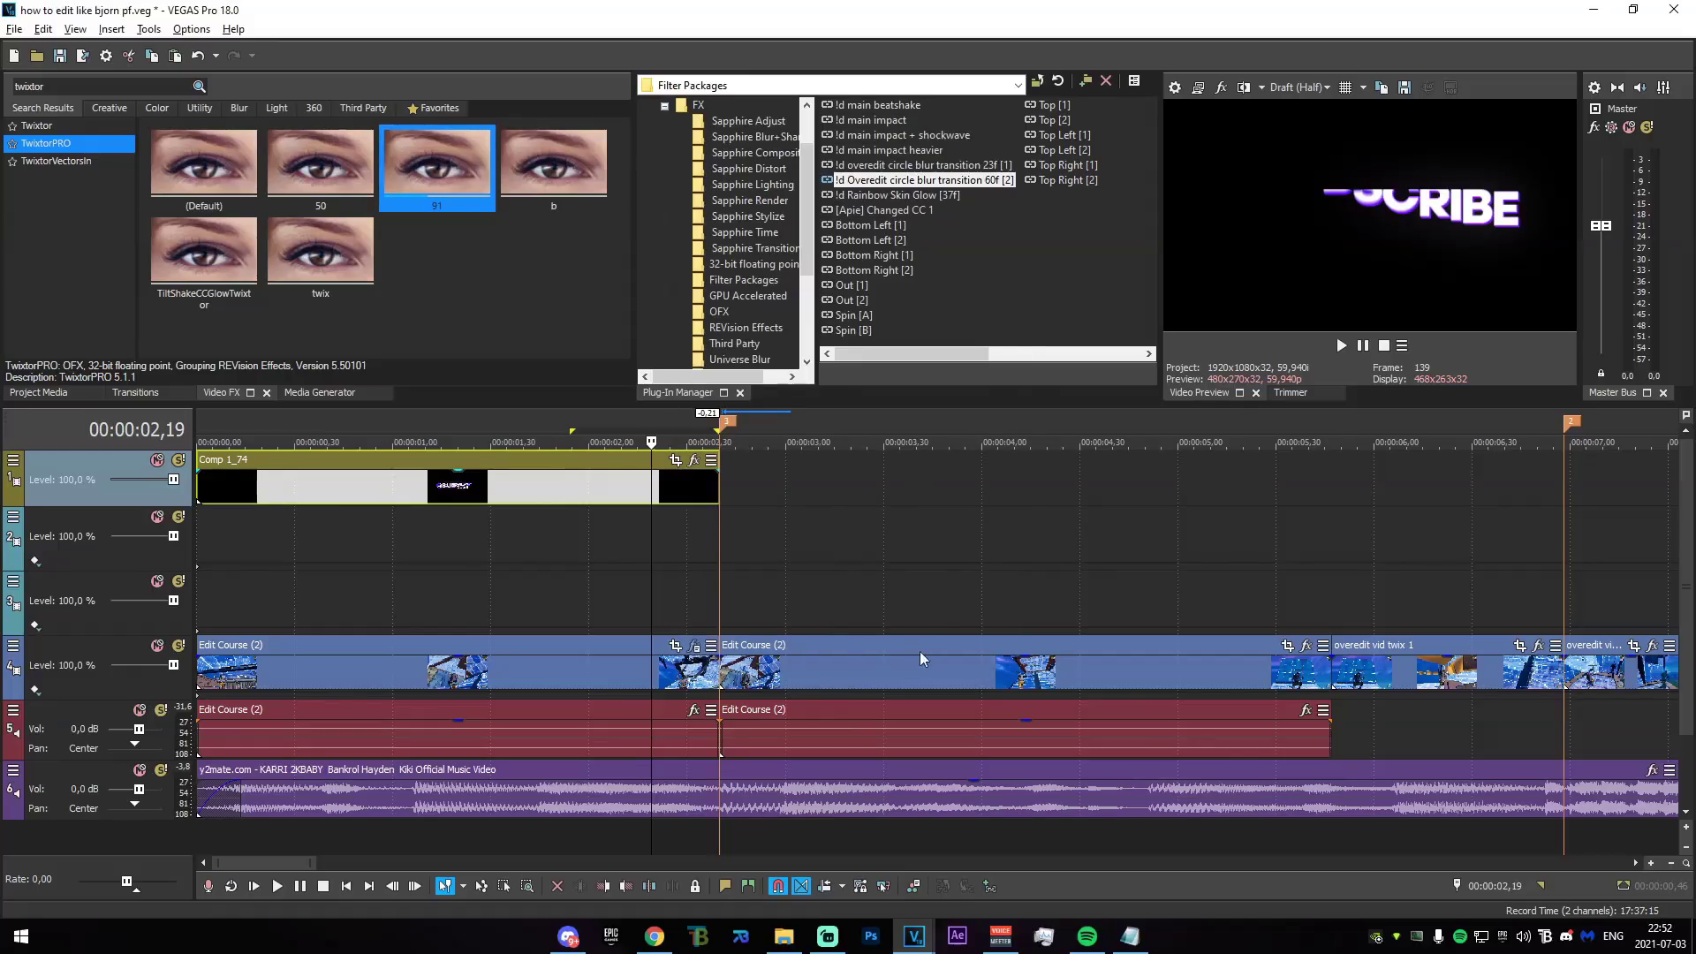
# Find Magic Bullet Looks among the video effects and apply its default preset to the opening Edit Course (2) clip.
pyautogui.moveTo(241, 530); pyautogui.dragTo(353, 545)
pyautogui.moveTo(198, 535)
pyautogui.mouseDown()
pyautogui.moveTo(442, 554)
pyautogui.moveTo(196, 557)
pyautogui.mouseUp()
pyautogui.moveTo(194, 659); pyautogui.dragTo(520, 544)
pyautogui.click(521, 544)
pyautogui.moveTo(62, 86); pyautogui.dragTo(2, 96)
pyautogui.write('magic bullet')
pyautogui.click(62, 126)
pyautogui.moveTo(200, 202); pyautogui.dragTo(528, 738)
pyautogui.moveTo(565, 670); pyautogui.dragTo(567, 671)
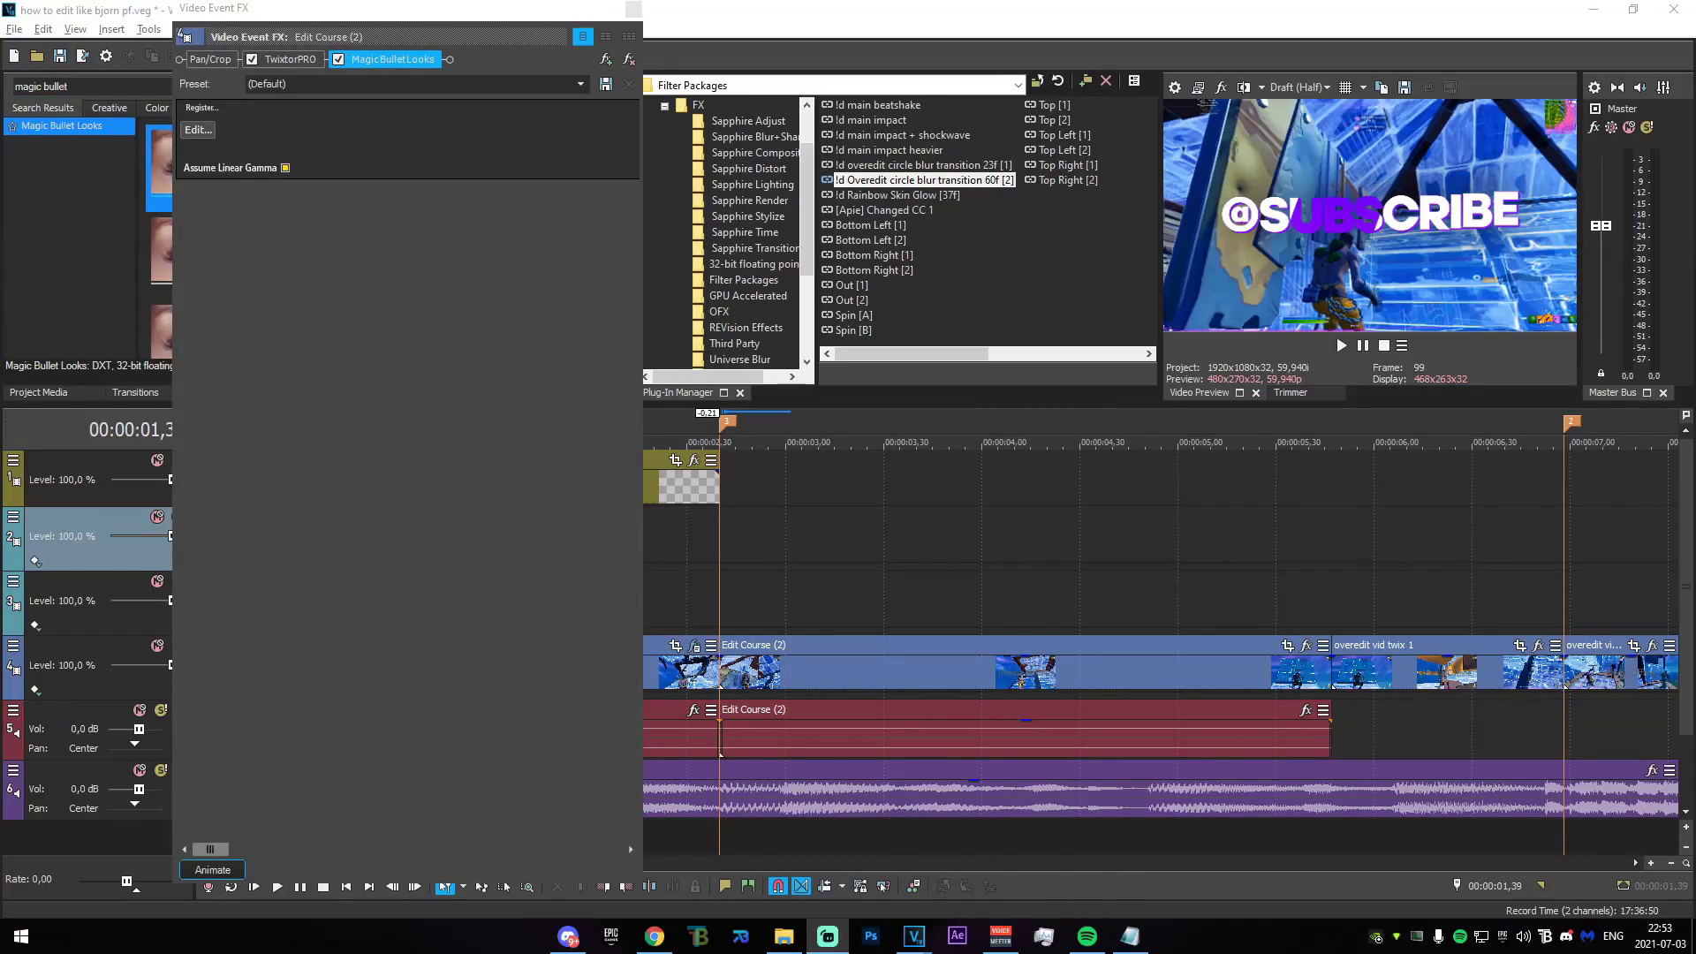
# Choose the custom Purple Heaven look in the Magic Bullet Looks editor and apply it to the clip.
pyautogui.click(458, 300)
pyautogui.click(195, 130)
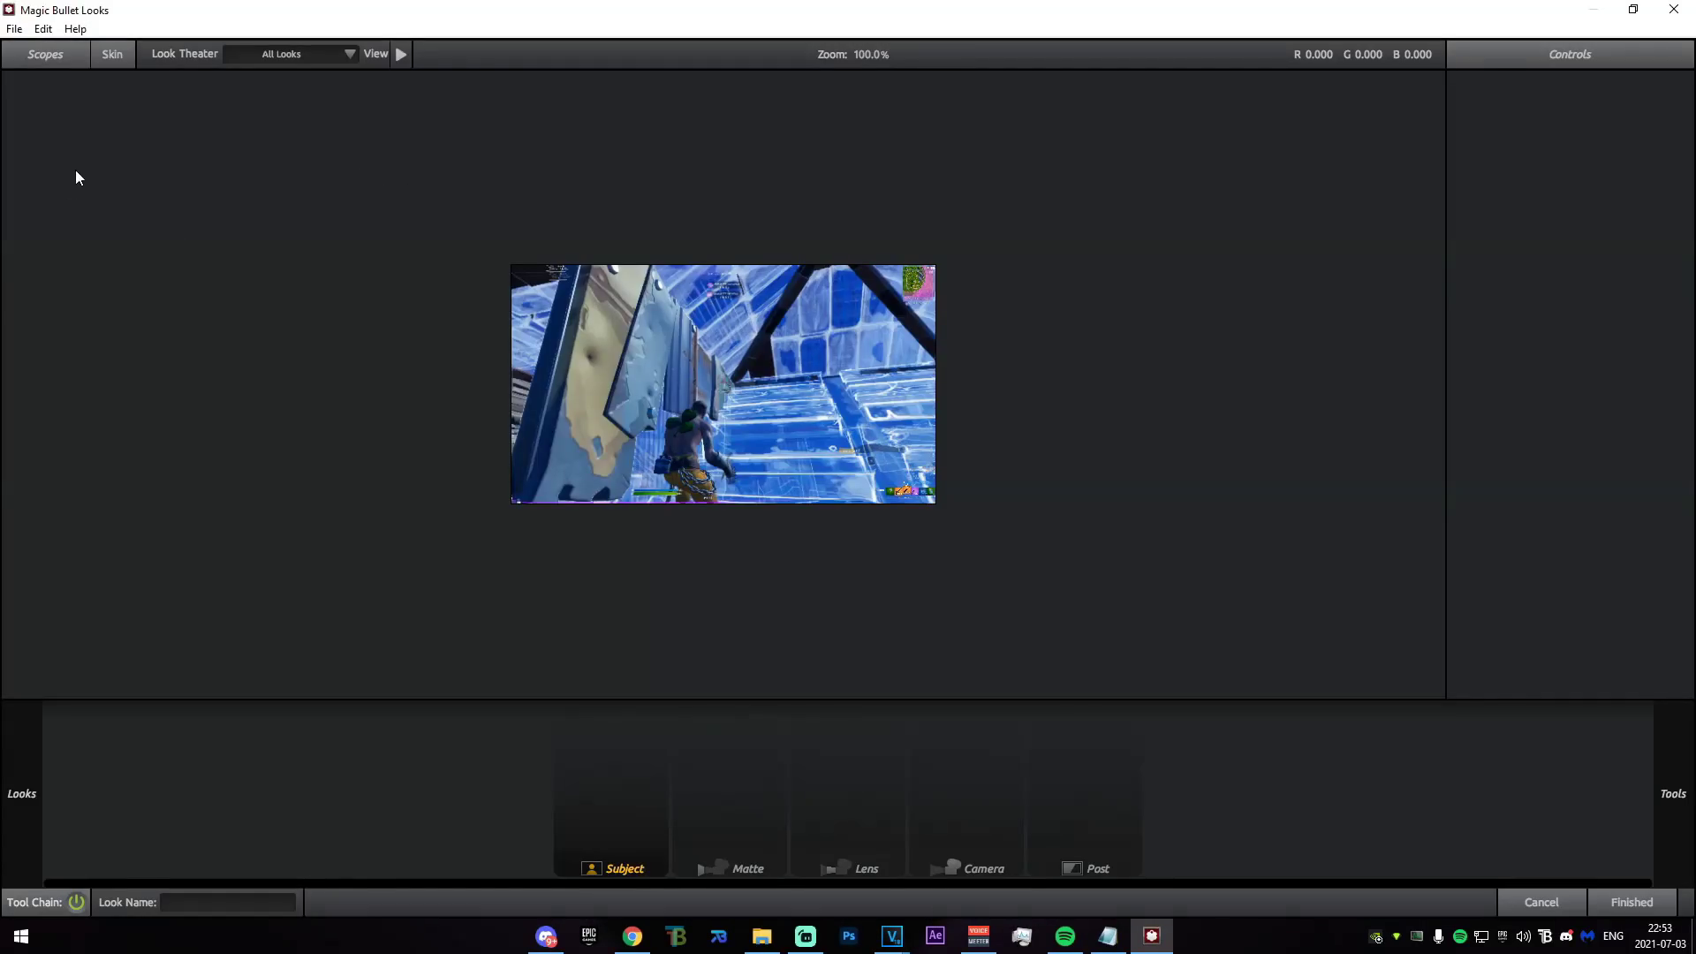
pyautogui.moveTo(2, 170)
pyautogui.click(104, 145)
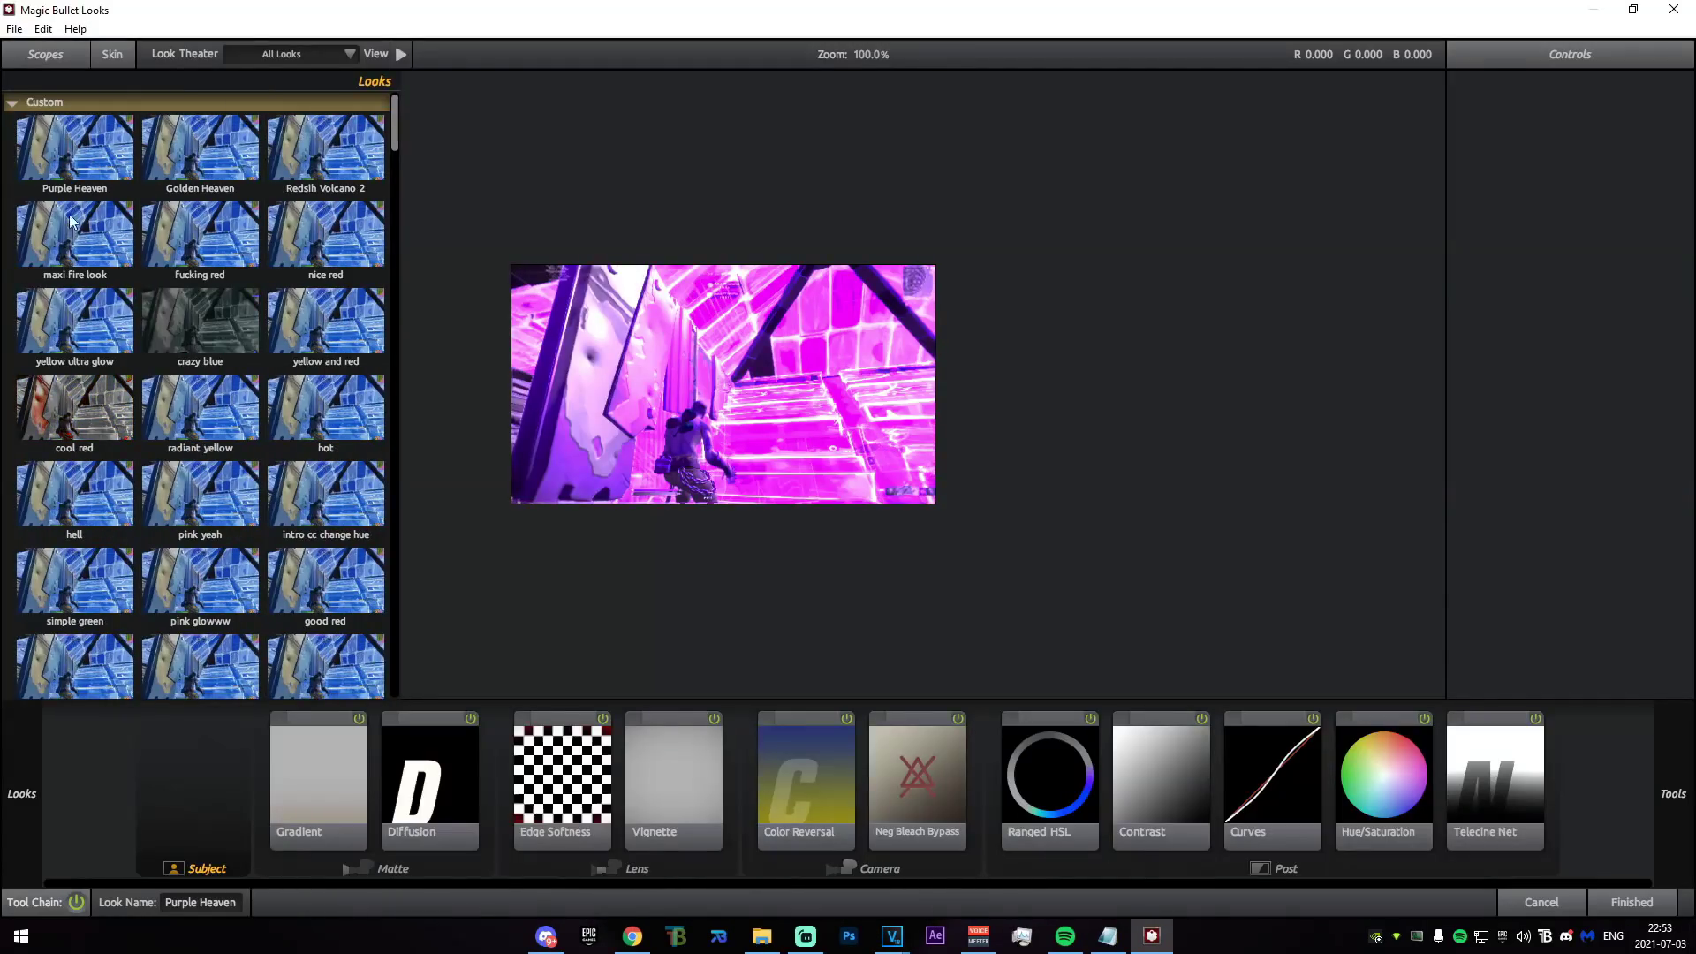
pyautogui.click(1632, 902)
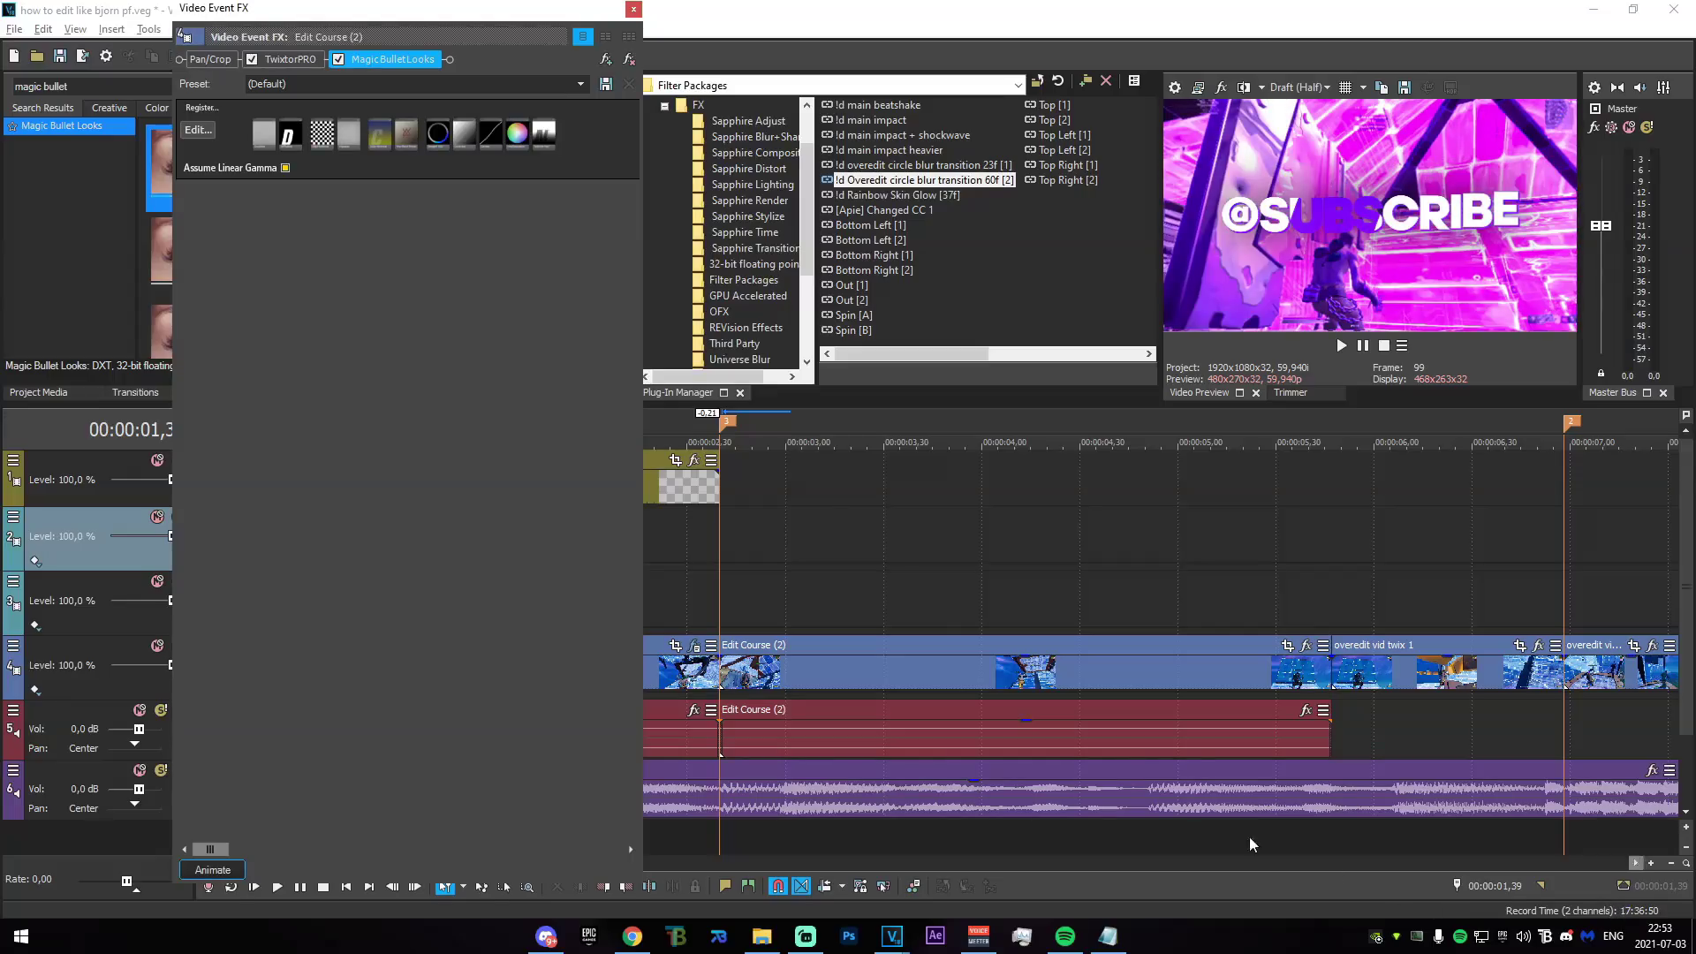
pyautogui.click(633, 9)
# Undo the Magic Bullet Looks and alpha channel changes, and remove the leftover Comp 1_74 piece past 00:00:02,40.
pyautogui.moveTo(197, 597); pyautogui.dragTo(550, 617)
pyautogui.click(550, 617)
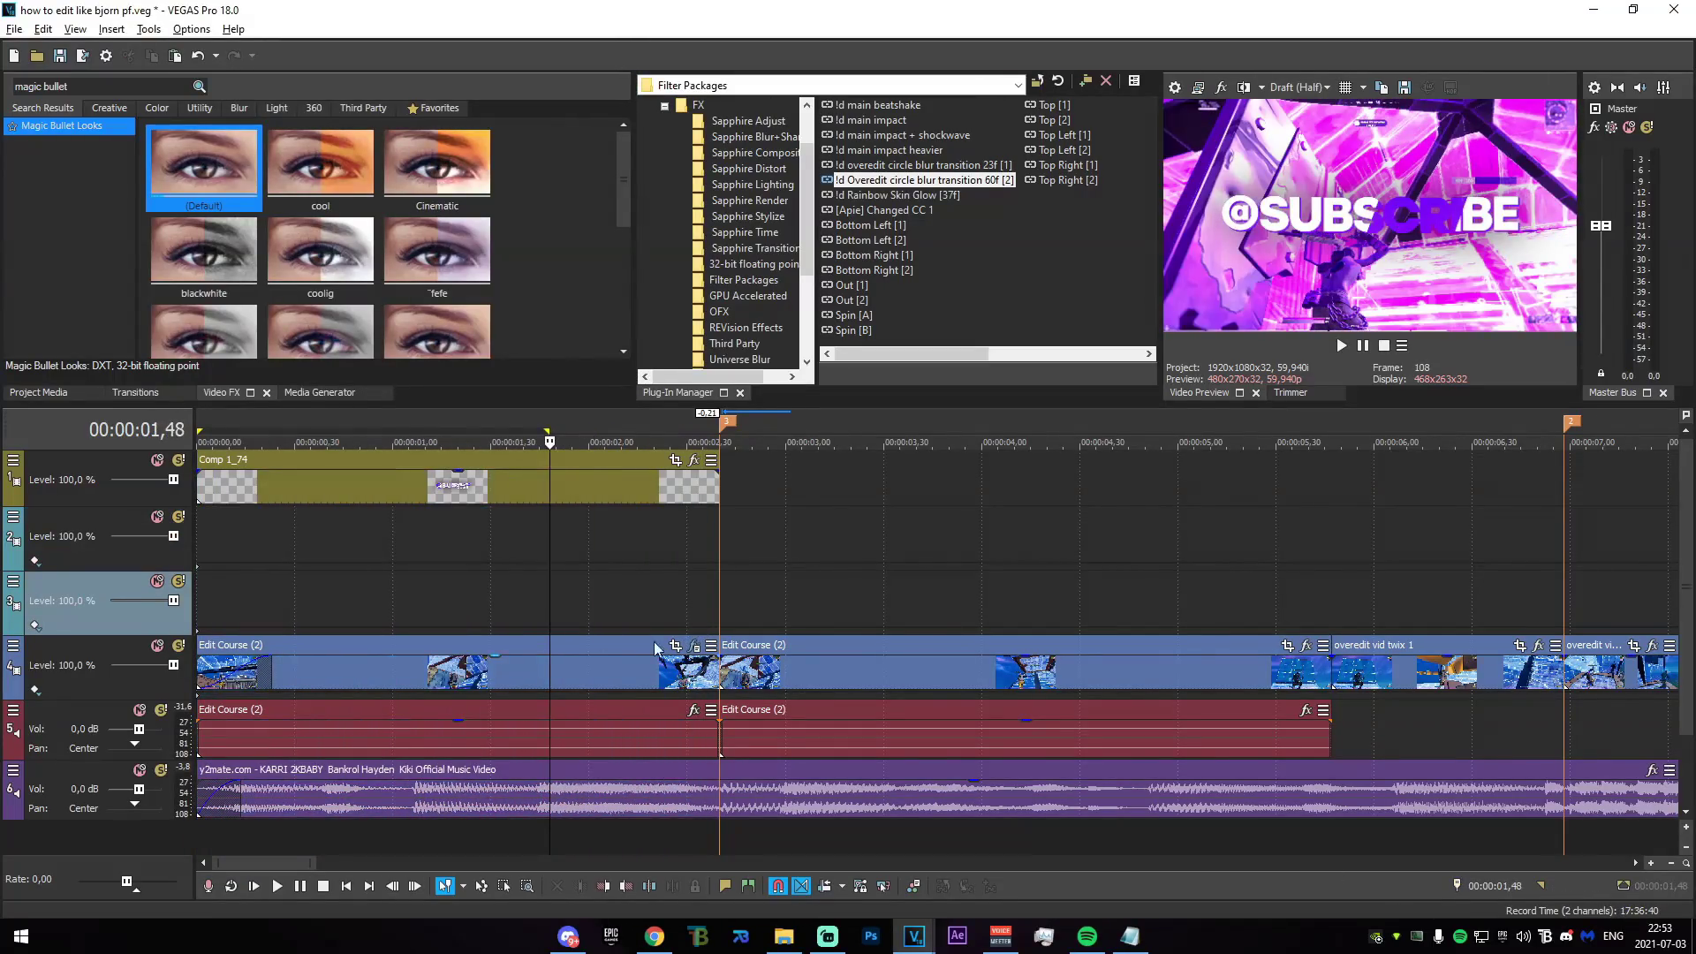
pyautogui.click(682, 680)
pyautogui.hotkey('ctrl', 'z')
pyautogui.hotkey('ctrl', 'z')
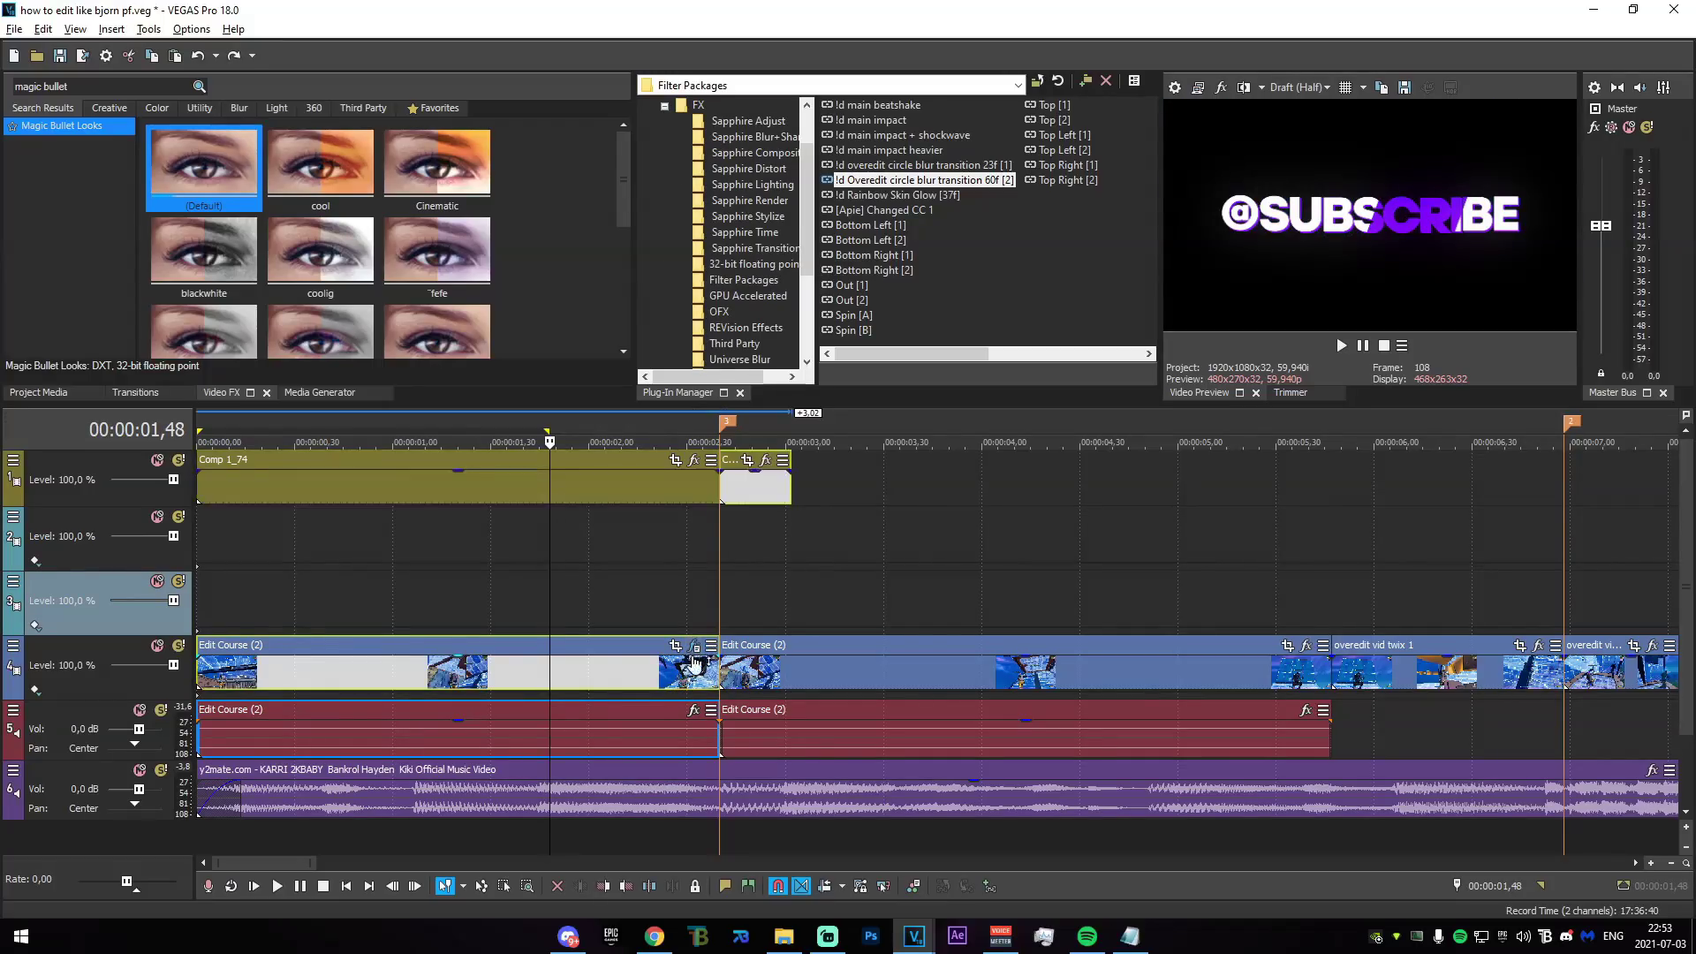
pyautogui.moveTo(729, 486); pyautogui.dragTo(719, 486)
# Insert a video track above the Edit Course track and copy the opening clip's ungrouped video straight up onto it.
pyautogui.click(92, 654)
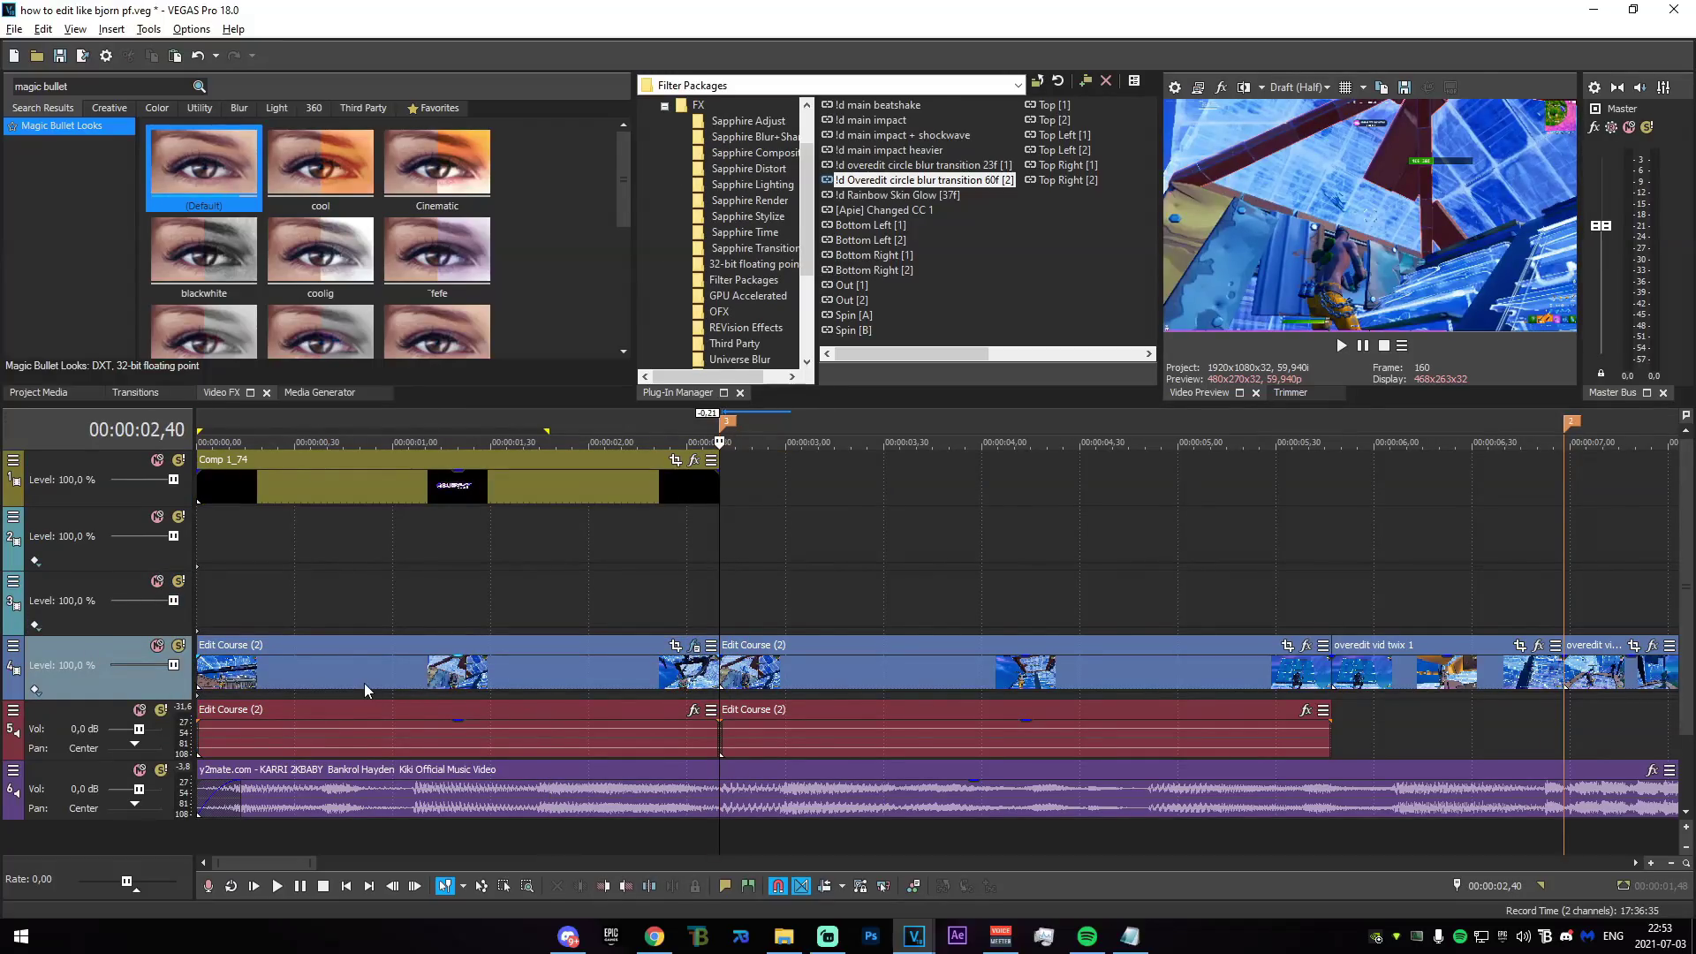
pyautogui.hotkey('ctrl', 'shift', 'q')
pyautogui.moveTo(90, 681); pyautogui.dragTo(90, 682)
pyautogui.moveTo(456, 732); pyautogui.dragTo(457, 667)
pyautogui.press('u')
pyautogui.keyDown('ctrl'); pyautogui.moveTo(479, 726); pyautogui.dragTo(475, 674); pyautogui.keyUp('ctrl')
# Lower the opacity of the copied Edit Course (2) clip on the new track to about 52%.
pyautogui.click(481, 673)
pyautogui.moveTo(278, 656); pyautogui.dragTo(283, 676)
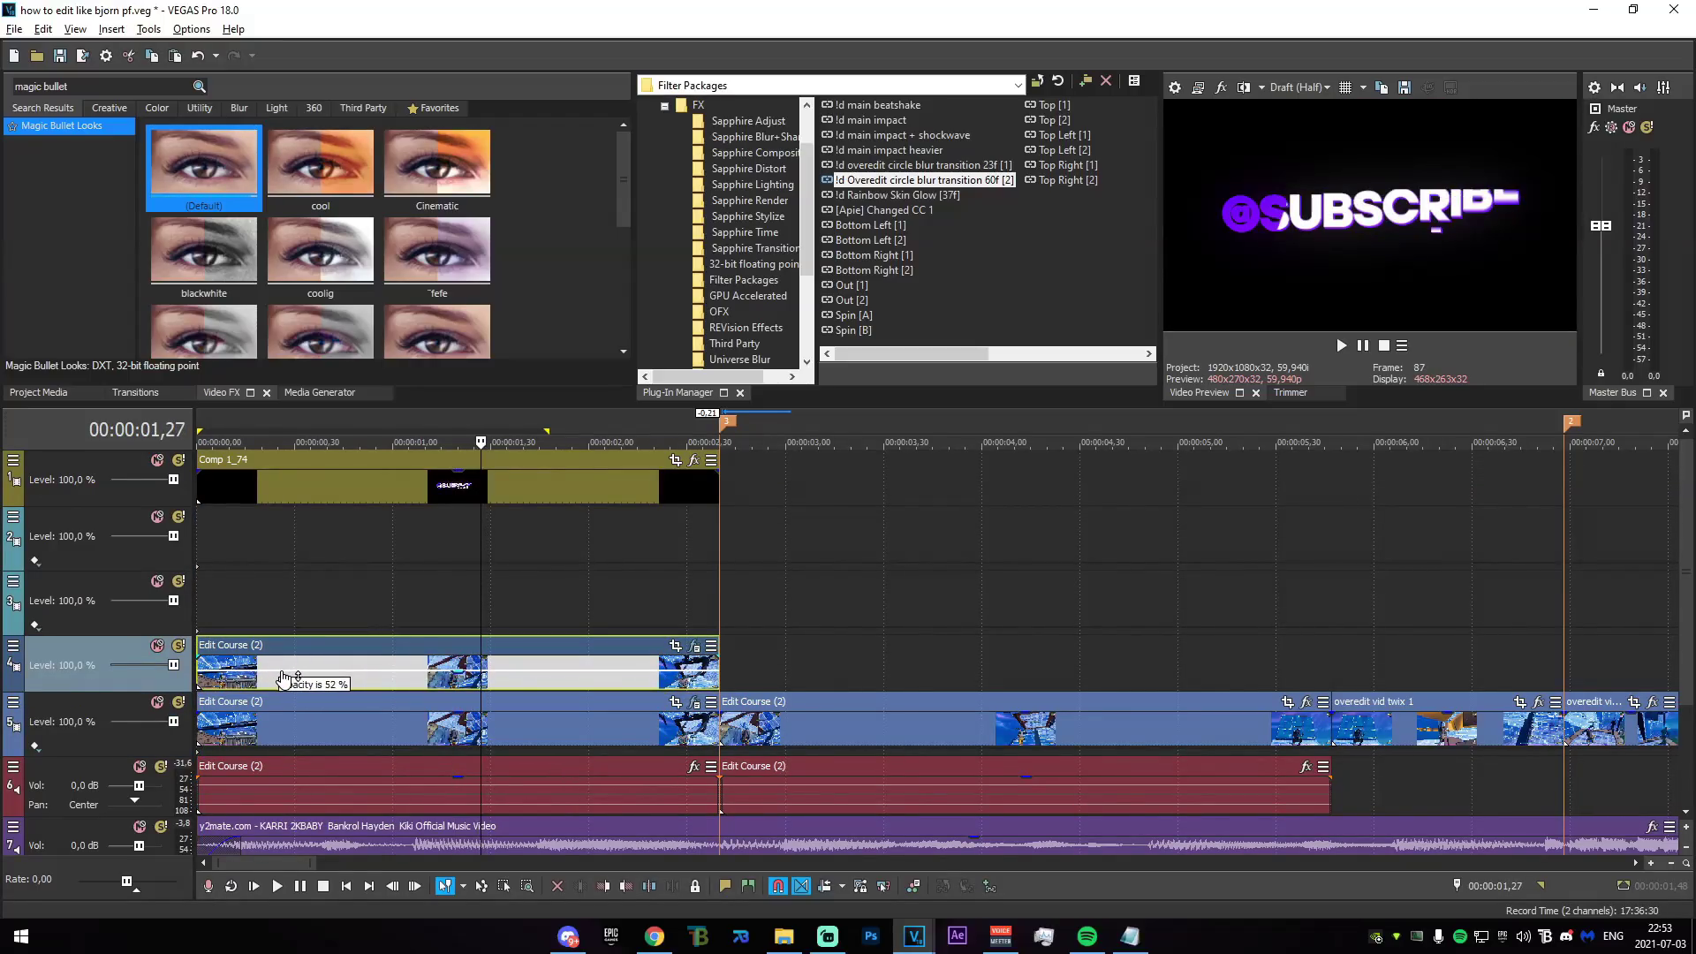
# Add the default Magic Bullet Looks effect to the copied Edit Course (2) clip on the upper track.
pyautogui.moveTo(221, 174); pyautogui.dragTo(455, 668)
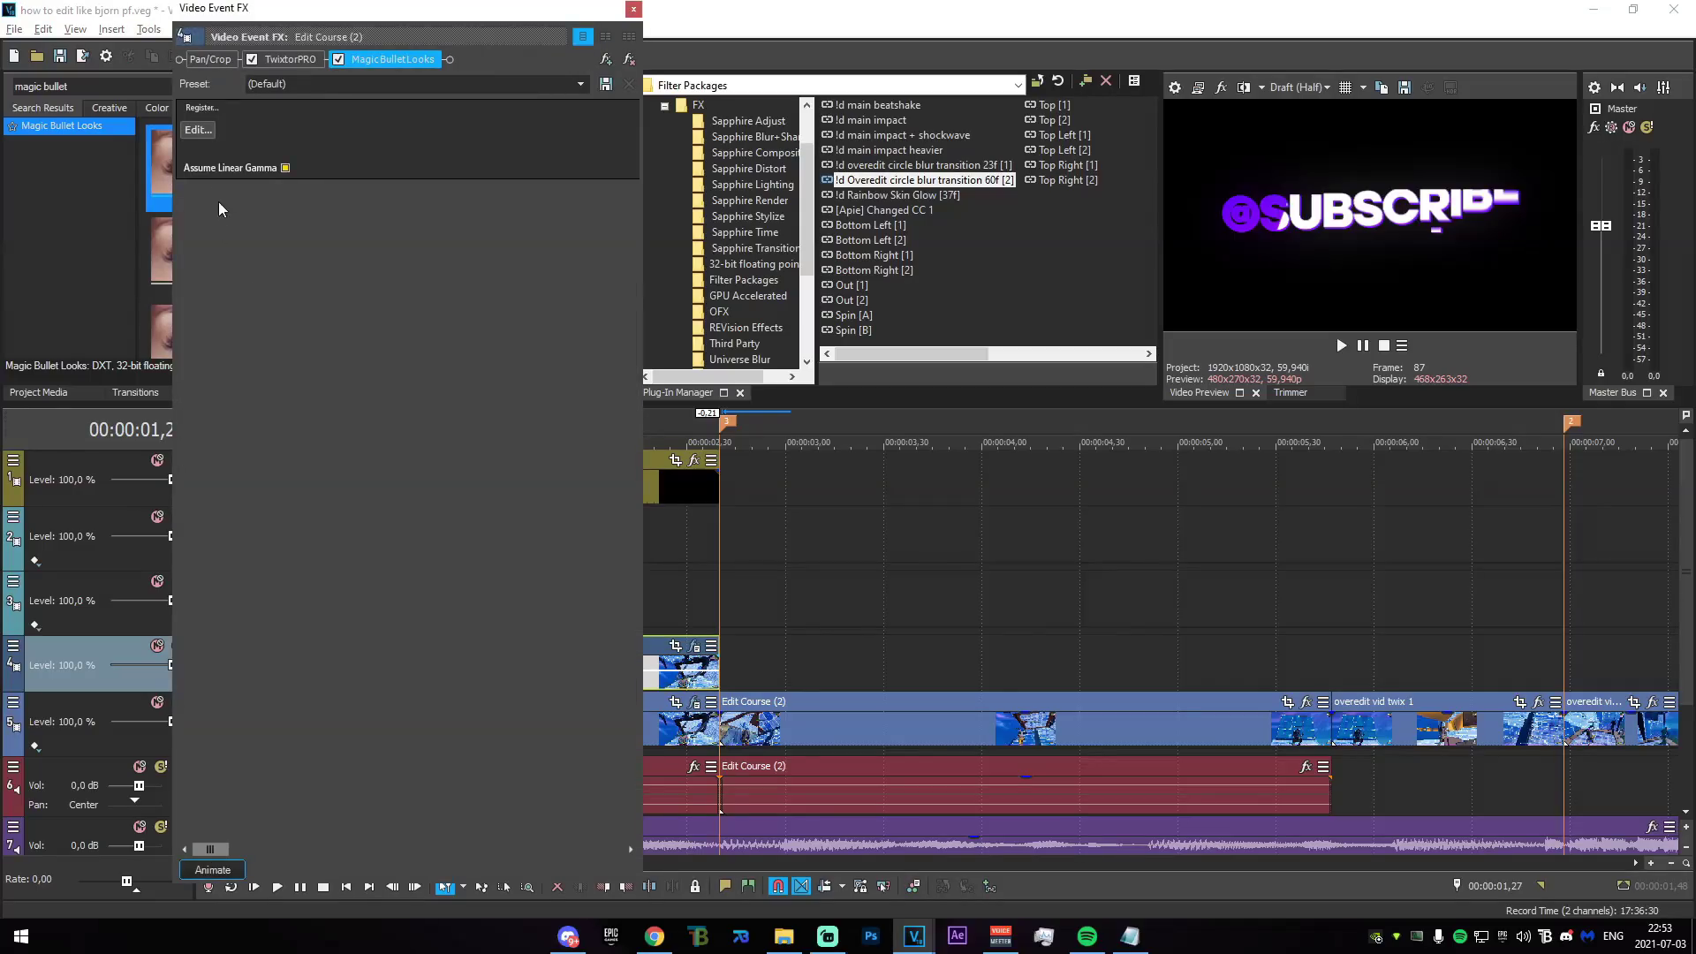
pyautogui.click(946, 518)
pyautogui.click(674, 576)
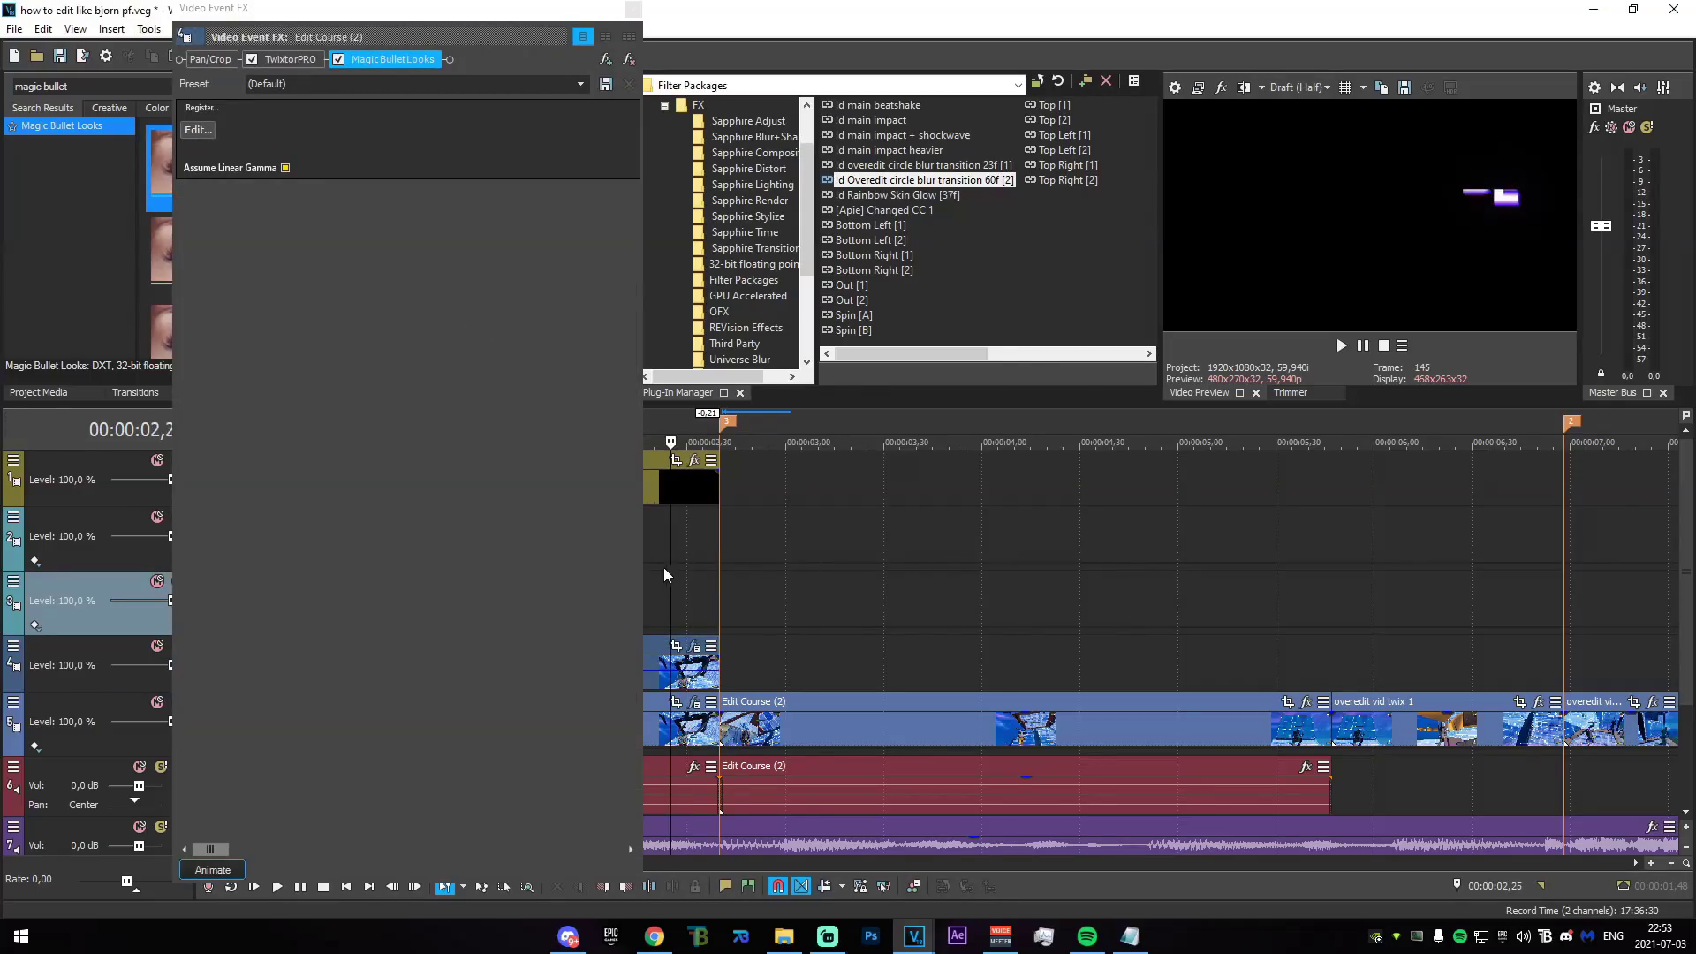
pyautogui.click(967, 523)
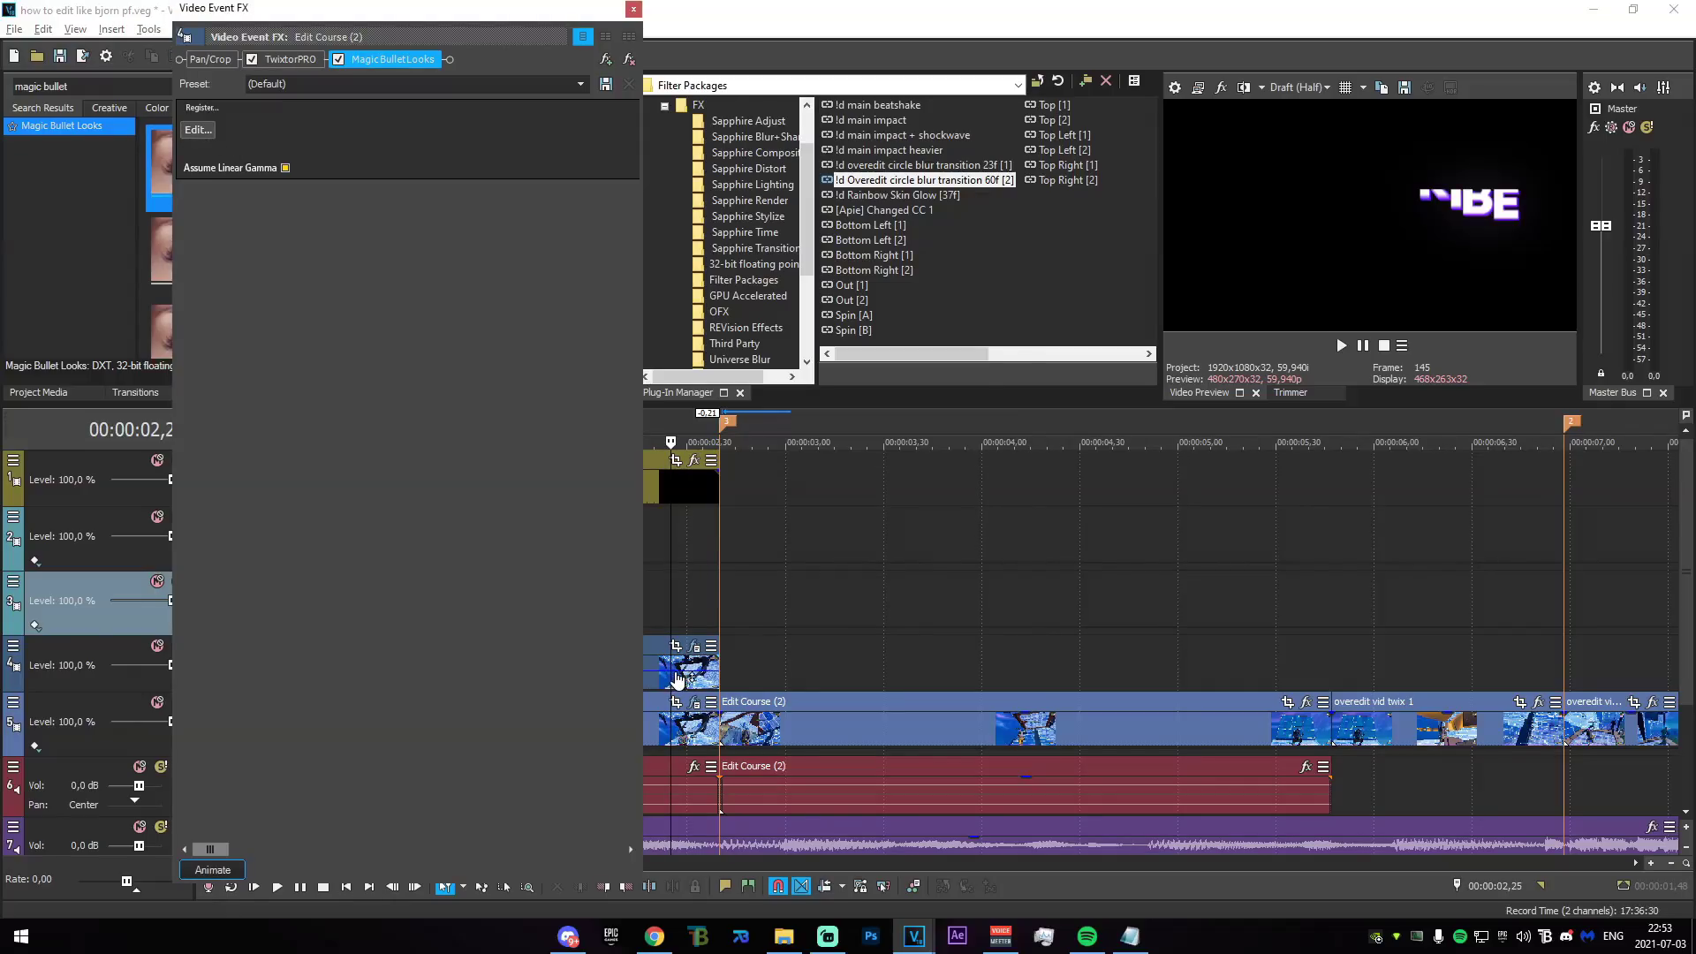
pyautogui.click(678, 680)
pyautogui.click(968, 524)
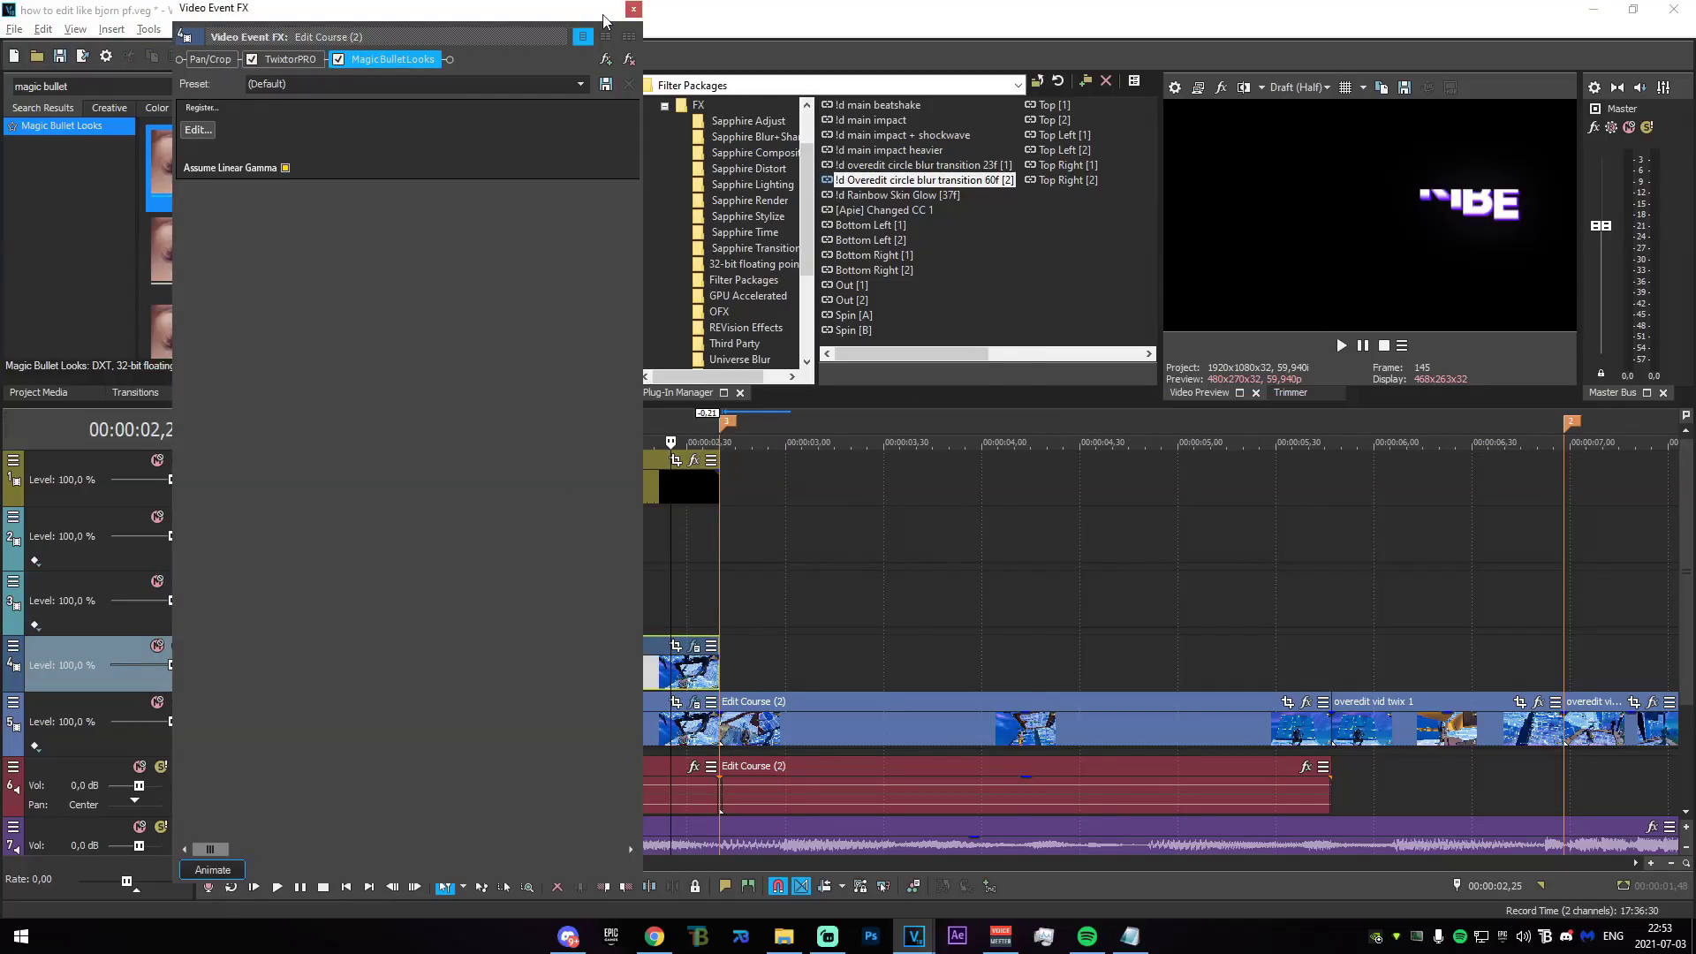
pyautogui.click(633, 8)
pyautogui.click(371, 576)
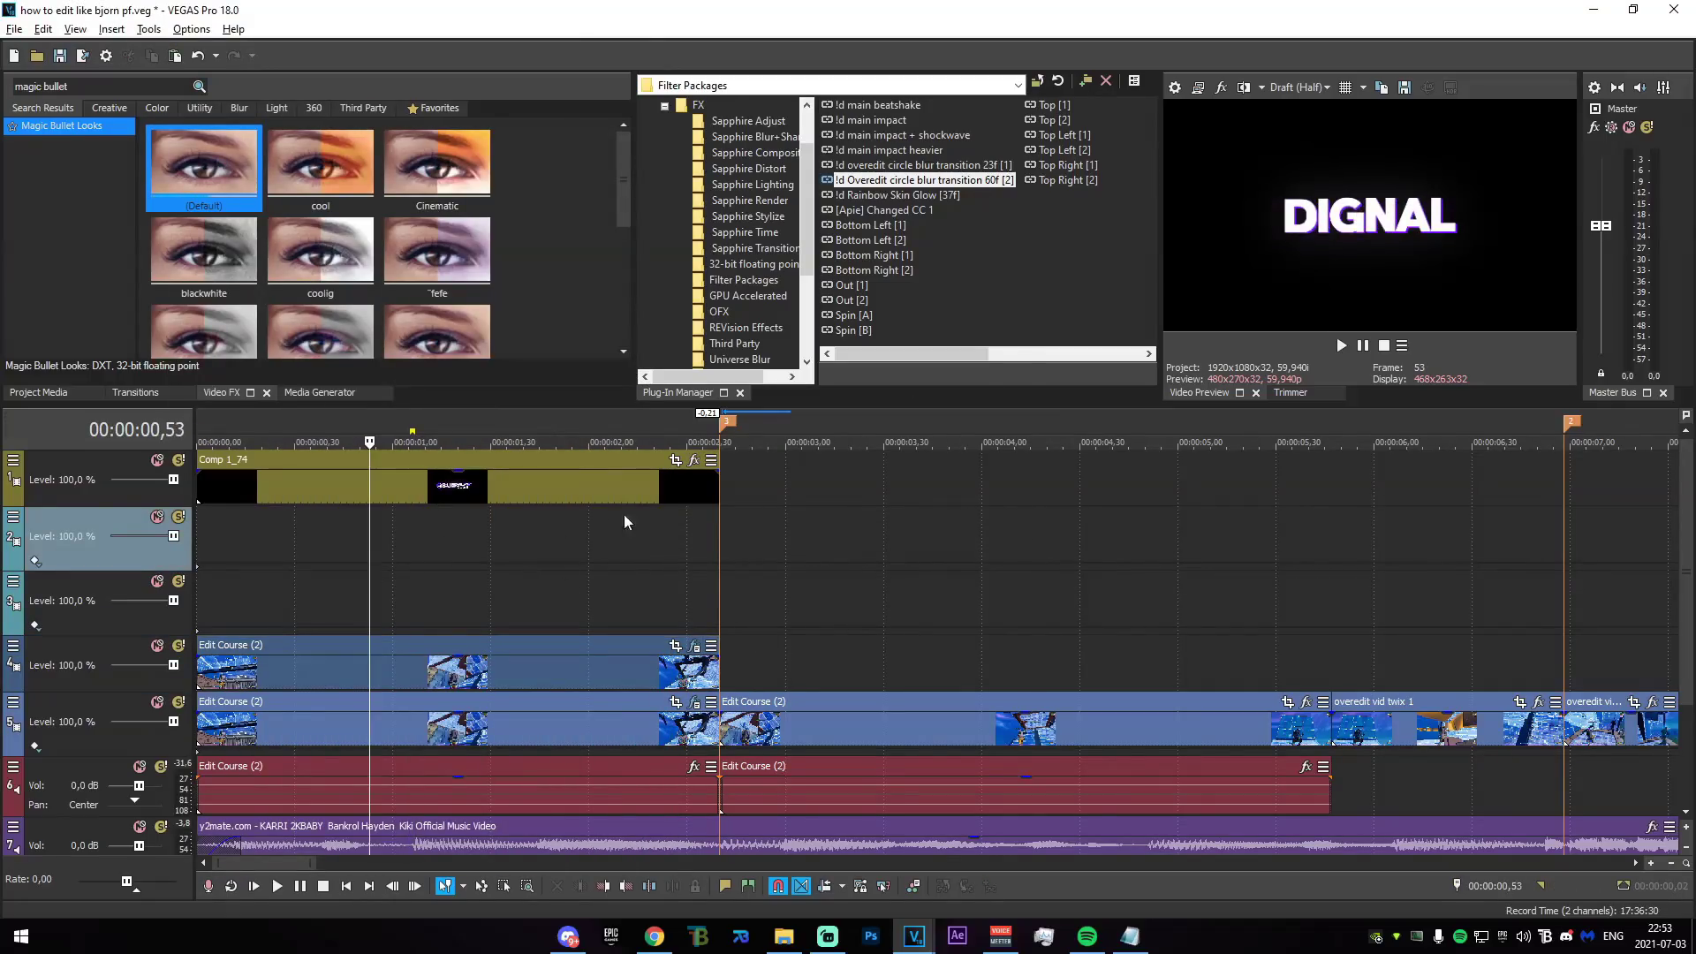
# Set the alpha channel of the Comp 1_74 title's media to Straight (unmatted).
pyautogui.click(634, 488)
pyautogui.rightClick(634, 488)
pyautogui.click(717, 906)
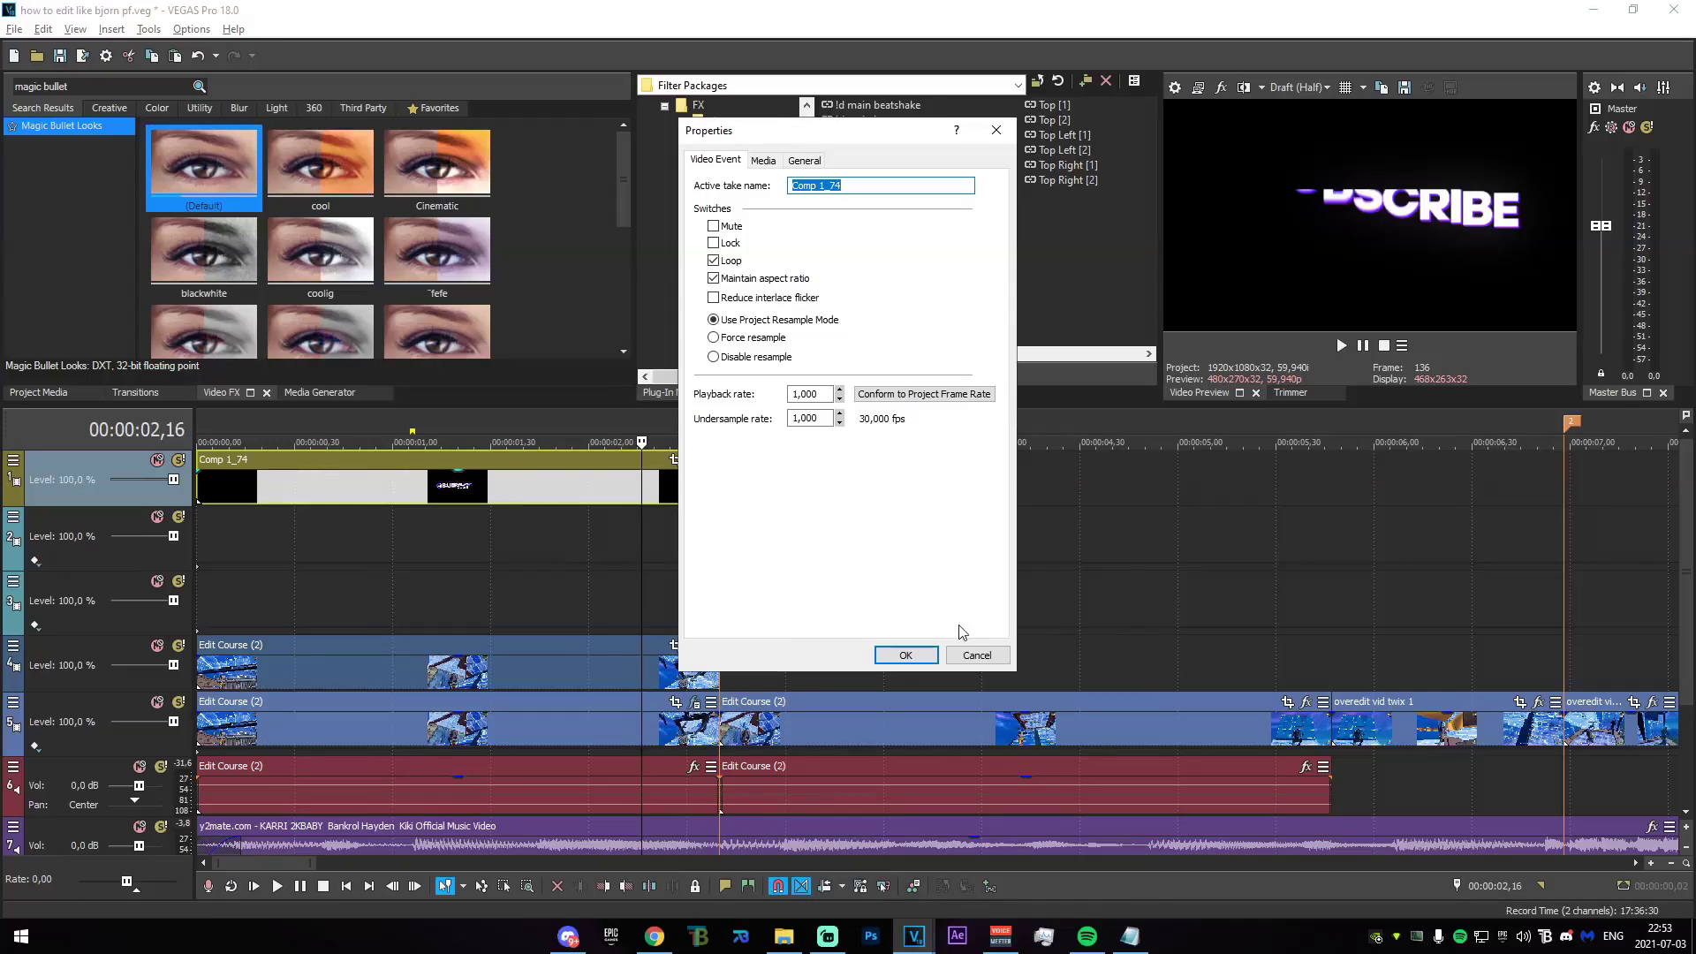
pyautogui.click(763, 159)
pyautogui.click(884, 475)
pyautogui.click(883, 512)
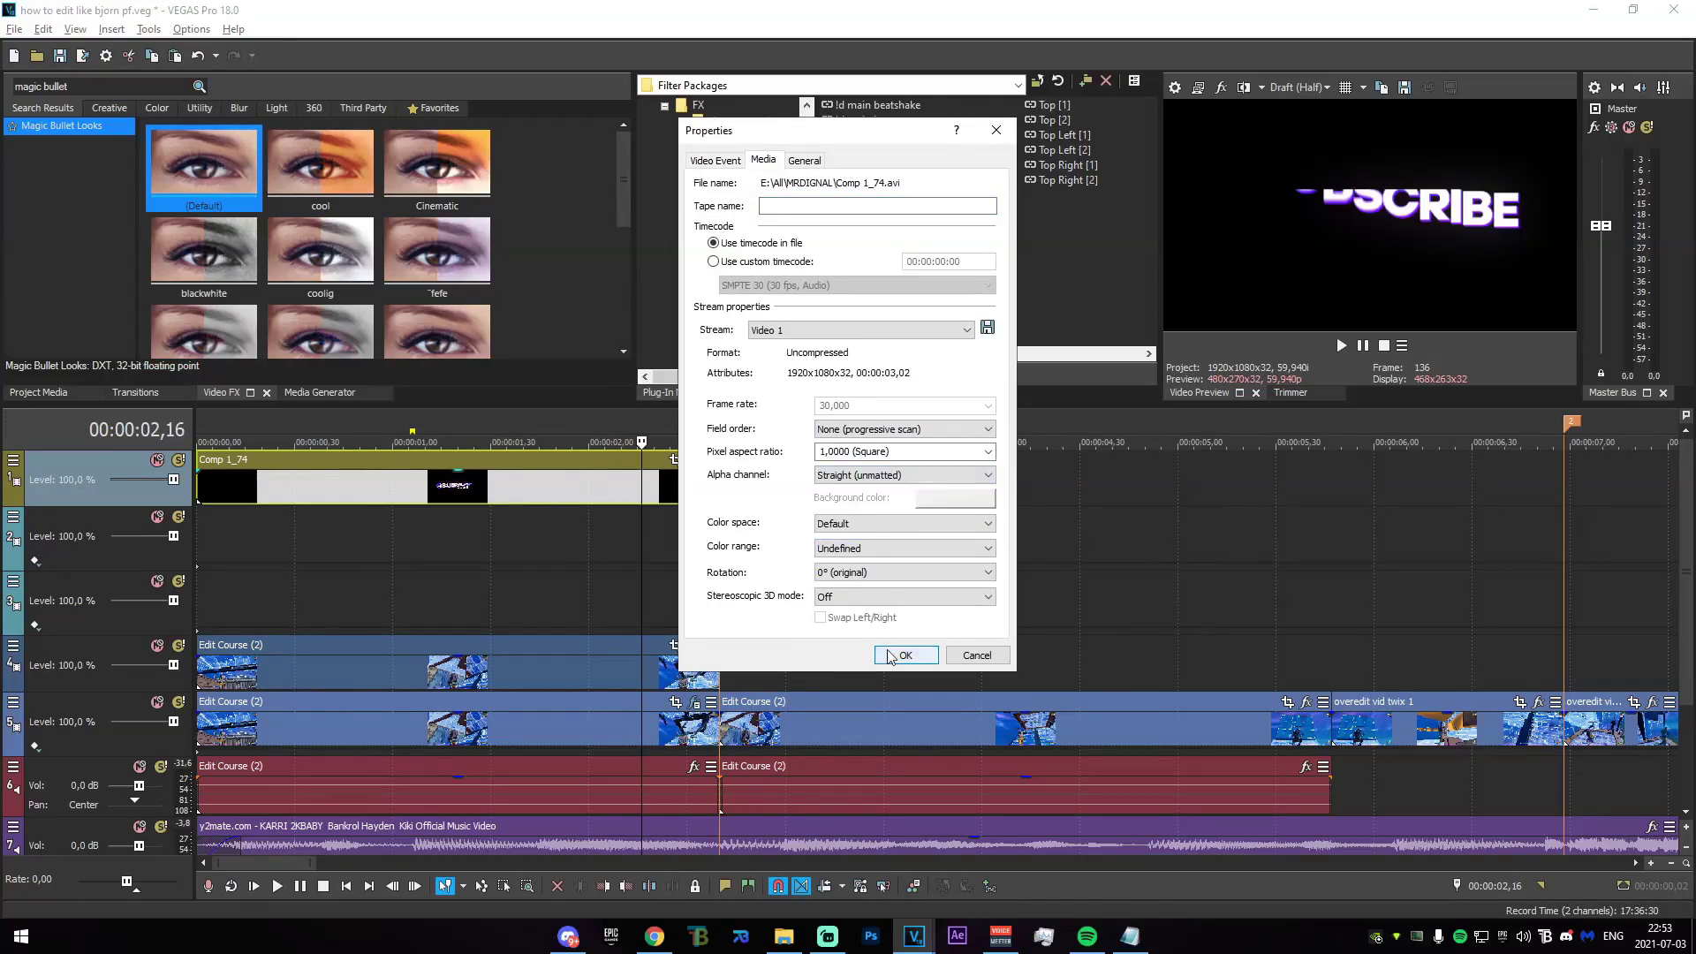
pyautogui.click(905, 655)
# Apply the Purple Heaven look to the copied Edit Course (2) clip in the Magic Bullet Looks editor.
pyautogui.click(694, 648)
pyautogui.click(215, 154)
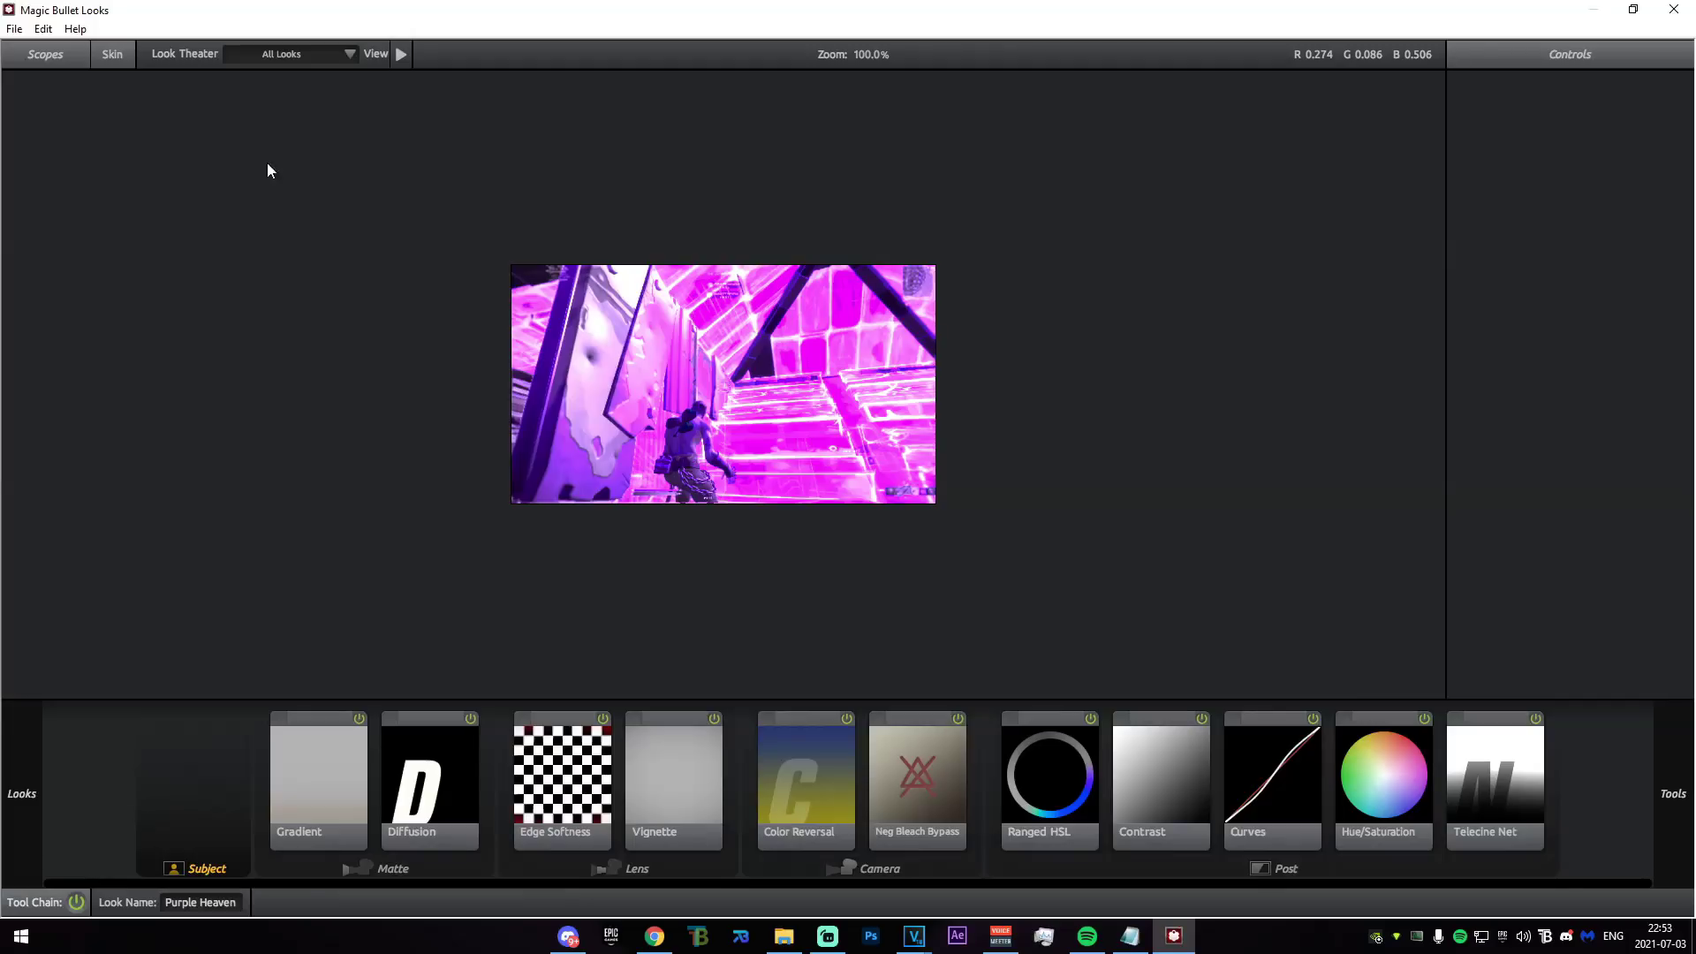
pyautogui.click(53, 200)
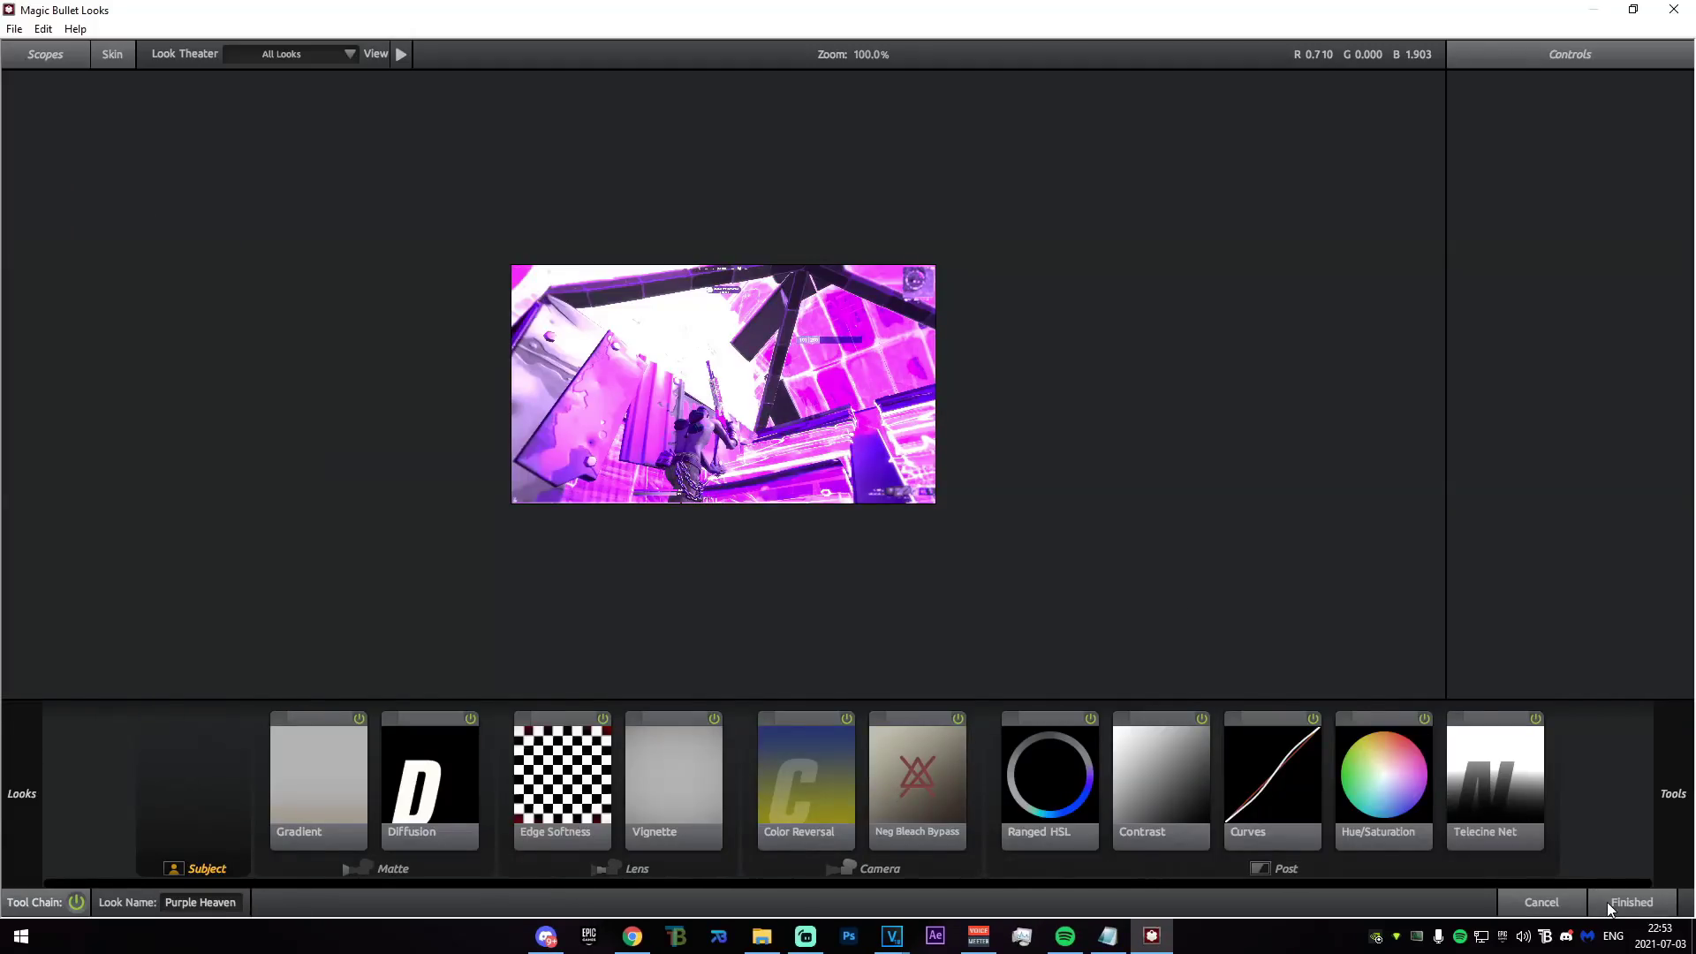
pyautogui.click(1612, 902)
pyautogui.click(627, 15)
# Lower the copied clip's opacity to blend the purple look with the footage below, and preview the opening.
pyautogui.scroll(1, 454, 572)
pyautogui.click(456, 572)
pyautogui.moveTo(543, 657); pyautogui.dragTo(540, 669)
pyautogui.moveTo(475, 602); pyautogui.dragTo(761, 665)
pyautogui.click(740, 624)
pyautogui.moveTo(484, 570); pyautogui.dragTo(584, 579)
pyautogui.click(584, 579)
# Search the video effects for "glow" and add the default S_Glow to the copied Edit Course (2) clip.
pyautogui.click(94, 87)
pyautogui.write('glow')
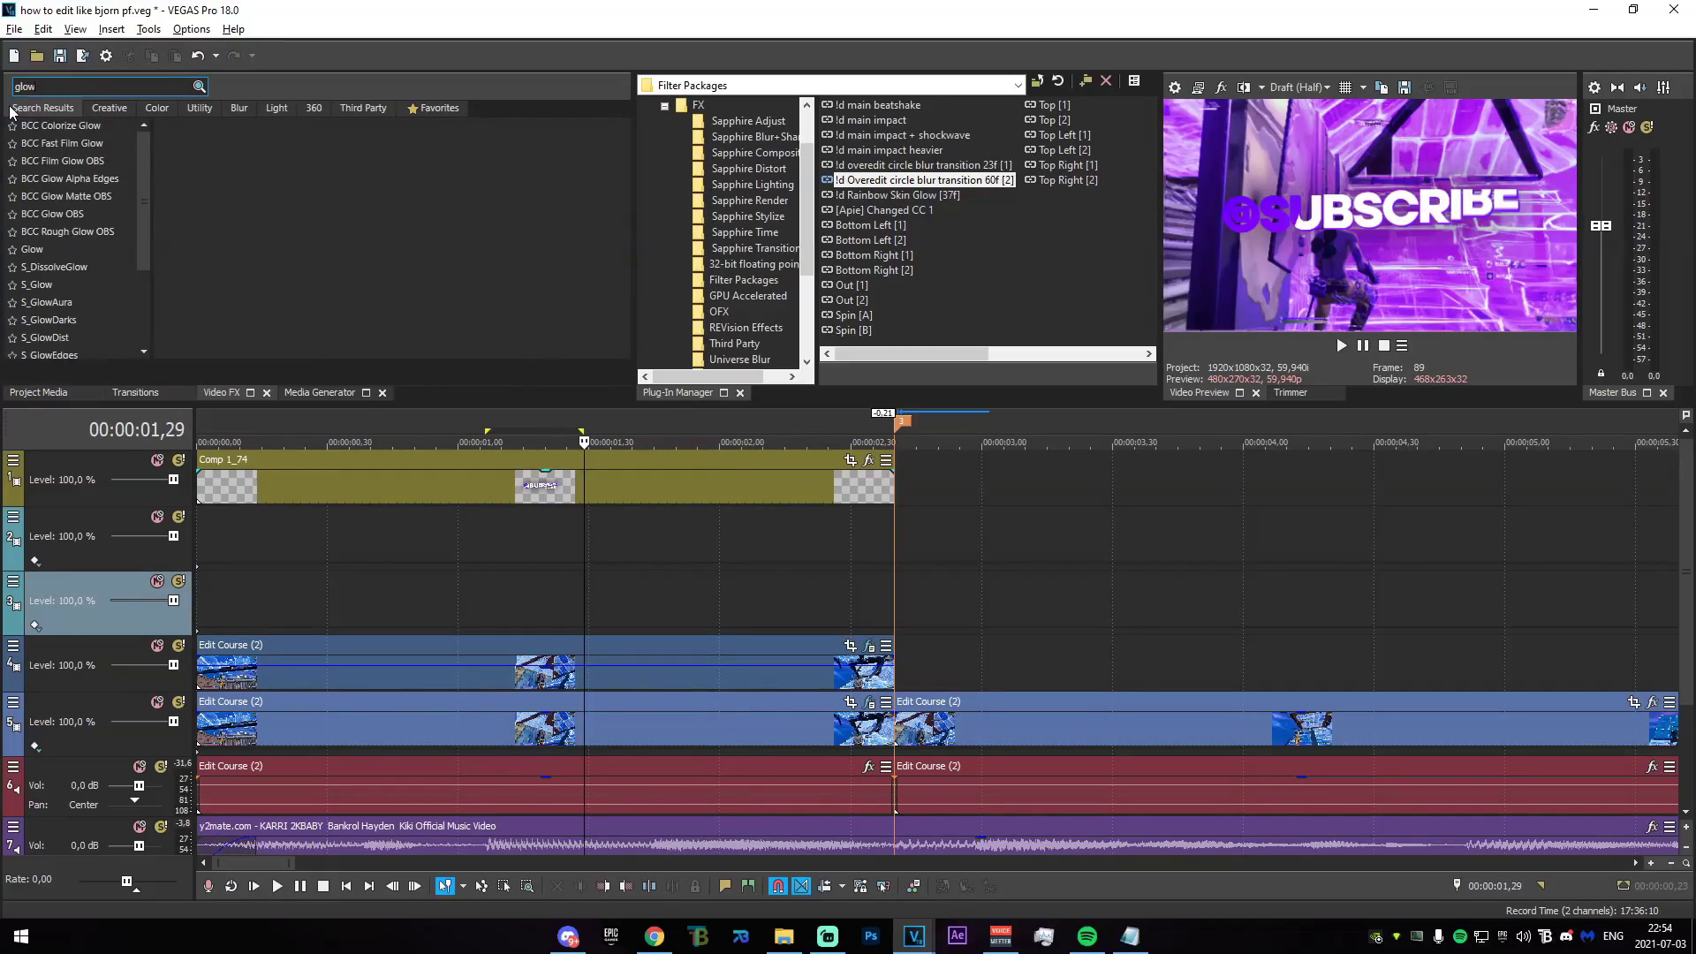
pyautogui.click(45, 288)
pyautogui.moveTo(212, 172); pyautogui.dragTo(654, 546)
pyautogui.moveTo(654, 664); pyautogui.dragTo(656, 659)
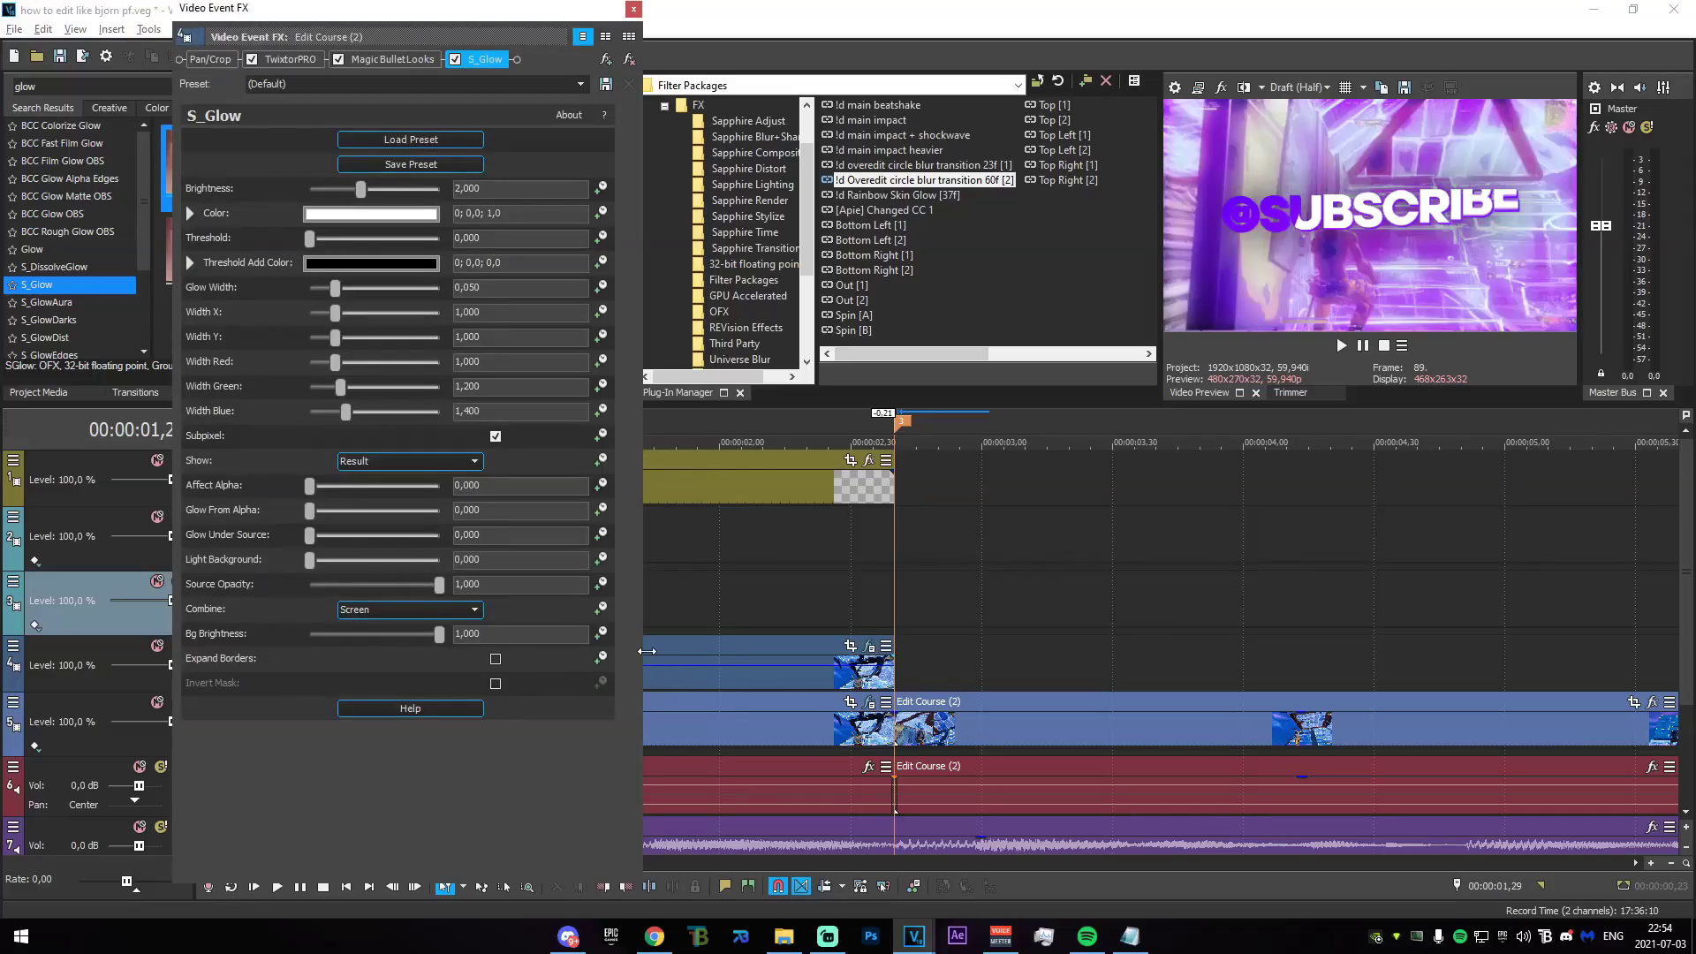
# Lower the S_Glow brightness to about 0.646 on the copied clip and check the result near 00:00:02,28.
pyautogui.moveTo(361, 191); pyautogui.dragTo(323, 195)
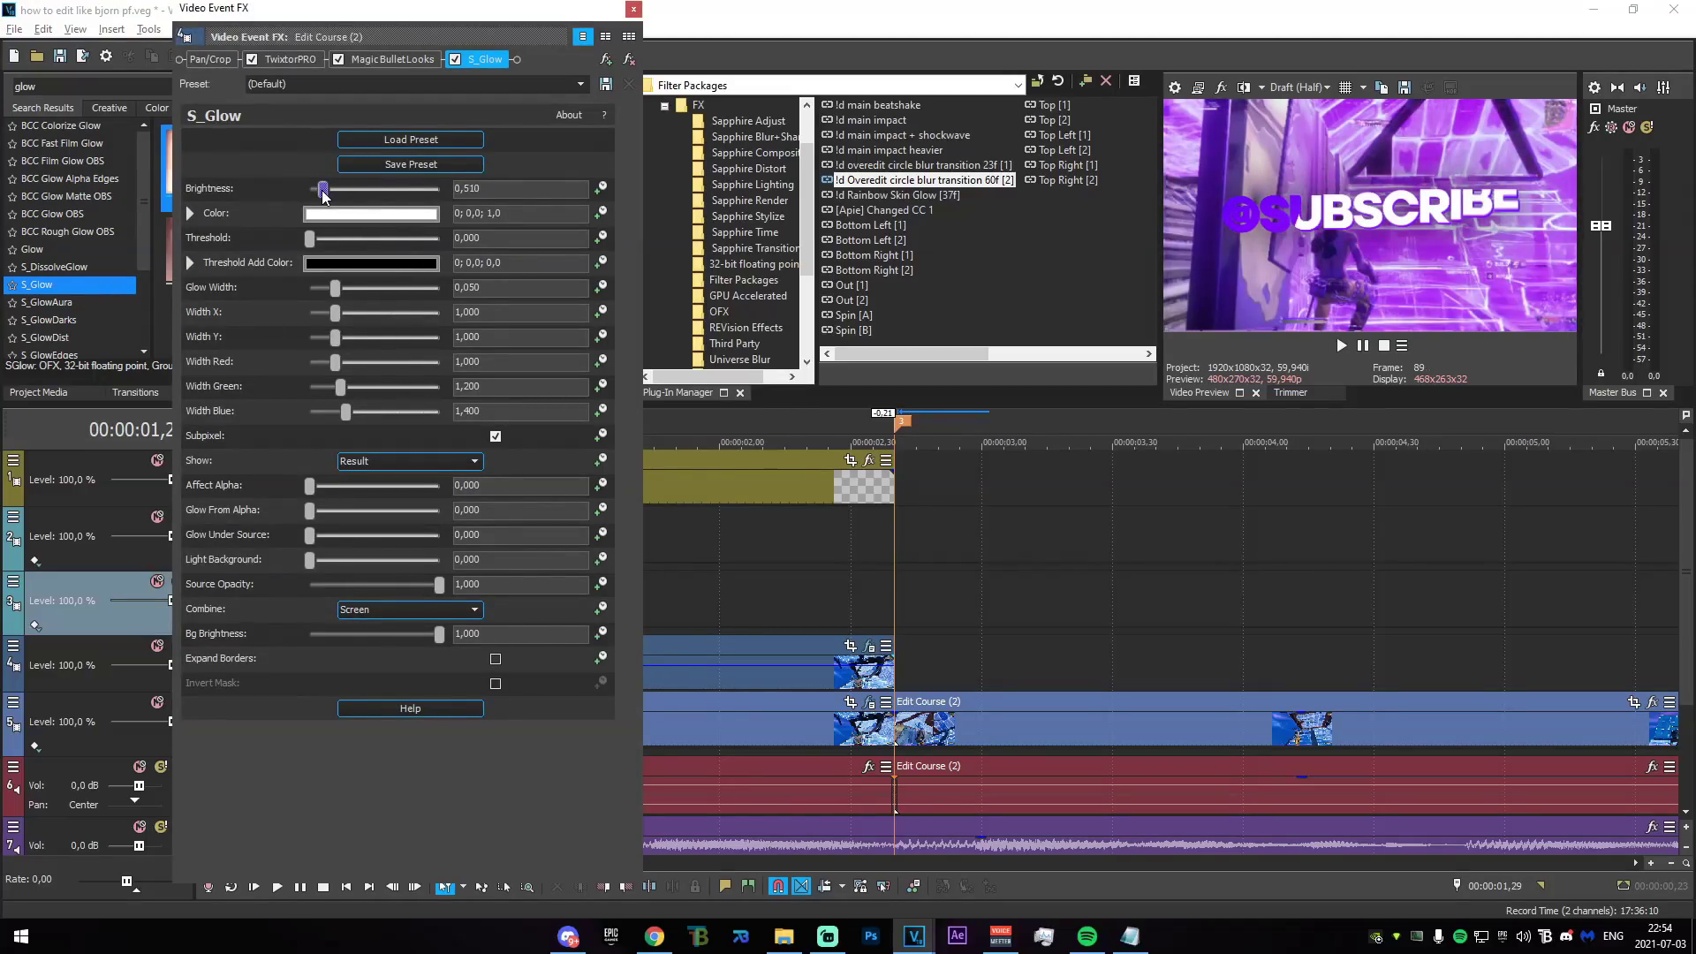
pyautogui.moveTo(841, 587)
pyautogui.mouseDown()
pyautogui.moveTo(742, 588)
pyautogui.moveTo(840, 597)
pyautogui.mouseUp()
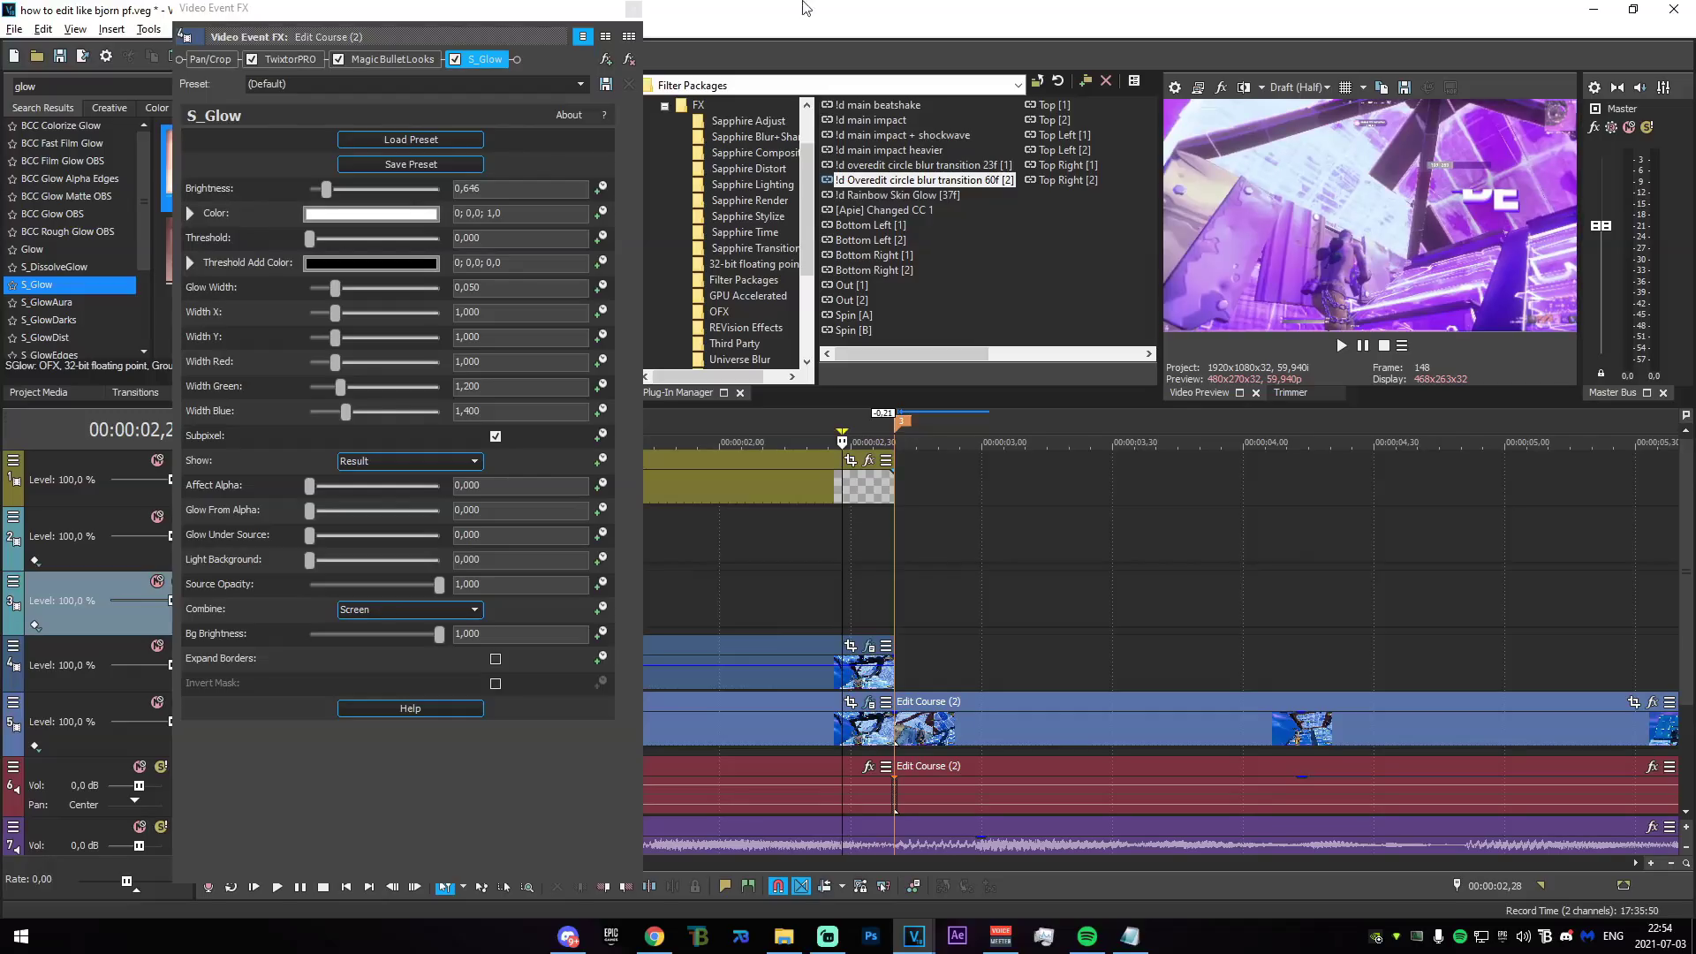
pyautogui.click(634, 10)
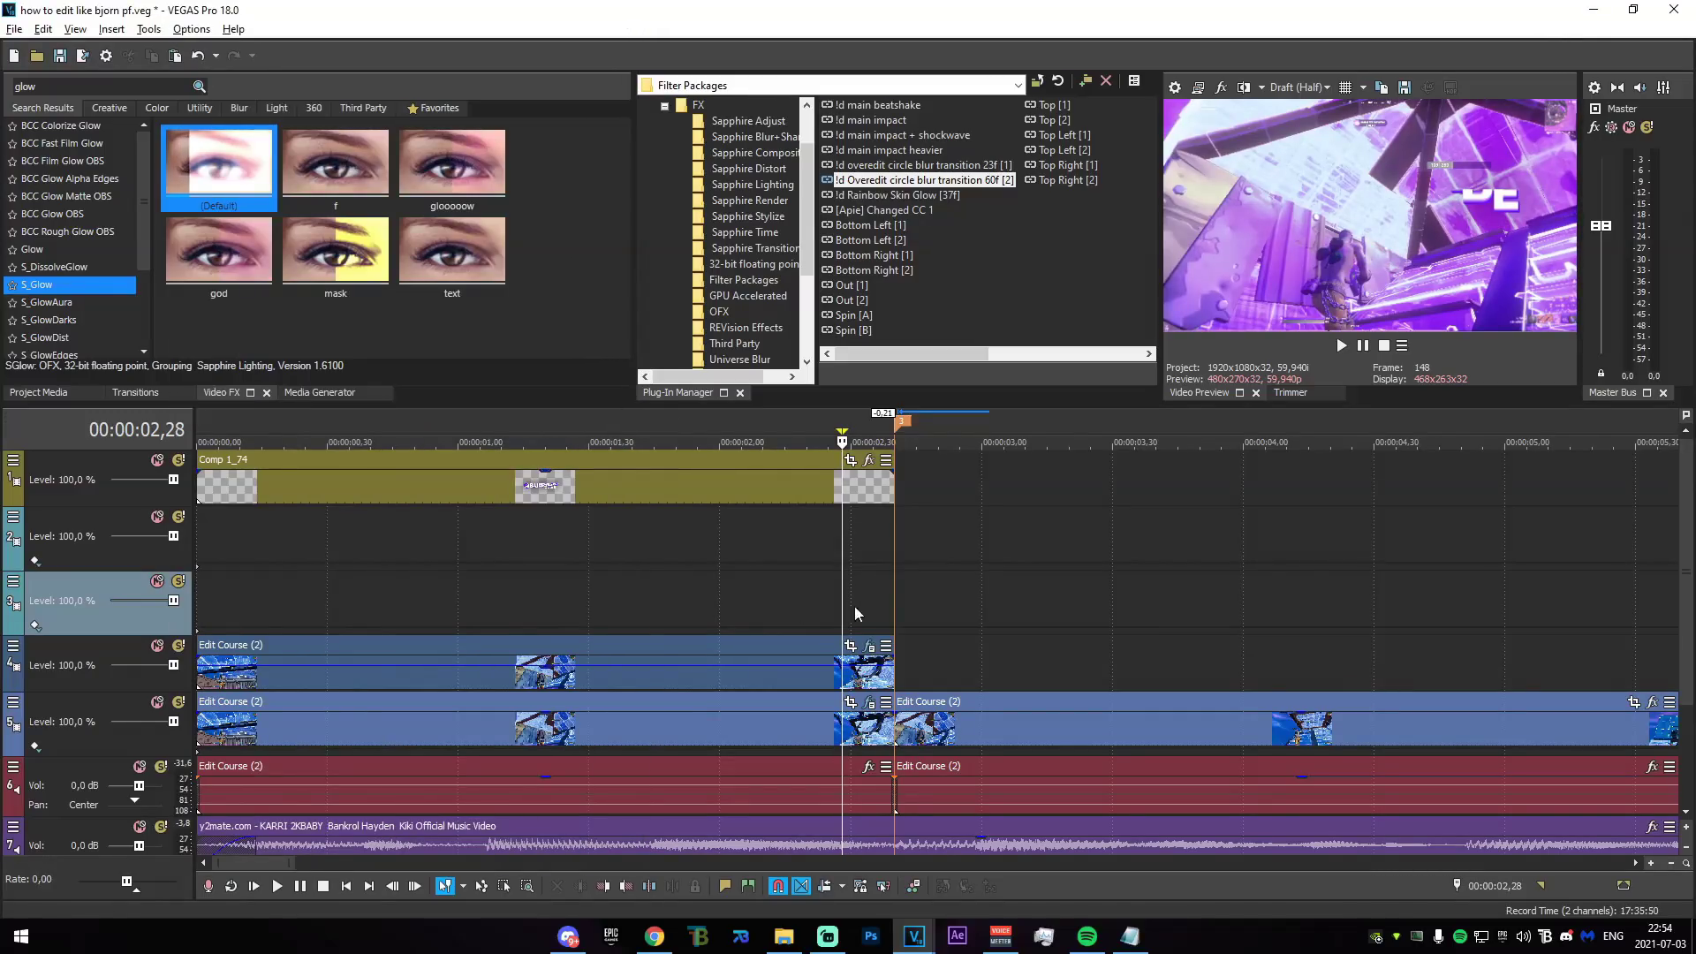
# Import the Dognal audio from File Explorer onto a new track near the timeline start and raise its volume to 12 dB.
pyautogui.moveTo(894, 606)
pyautogui.mouseDown()
pyautogui.moveTo(703, 614)
pyautogui.moveTo(899, 629)
pyautogui.mouseUp()
pyautogui.moveTo(397, 619); pyautogui.dragTo(196, 608)
pyautogui.click(196, 608)
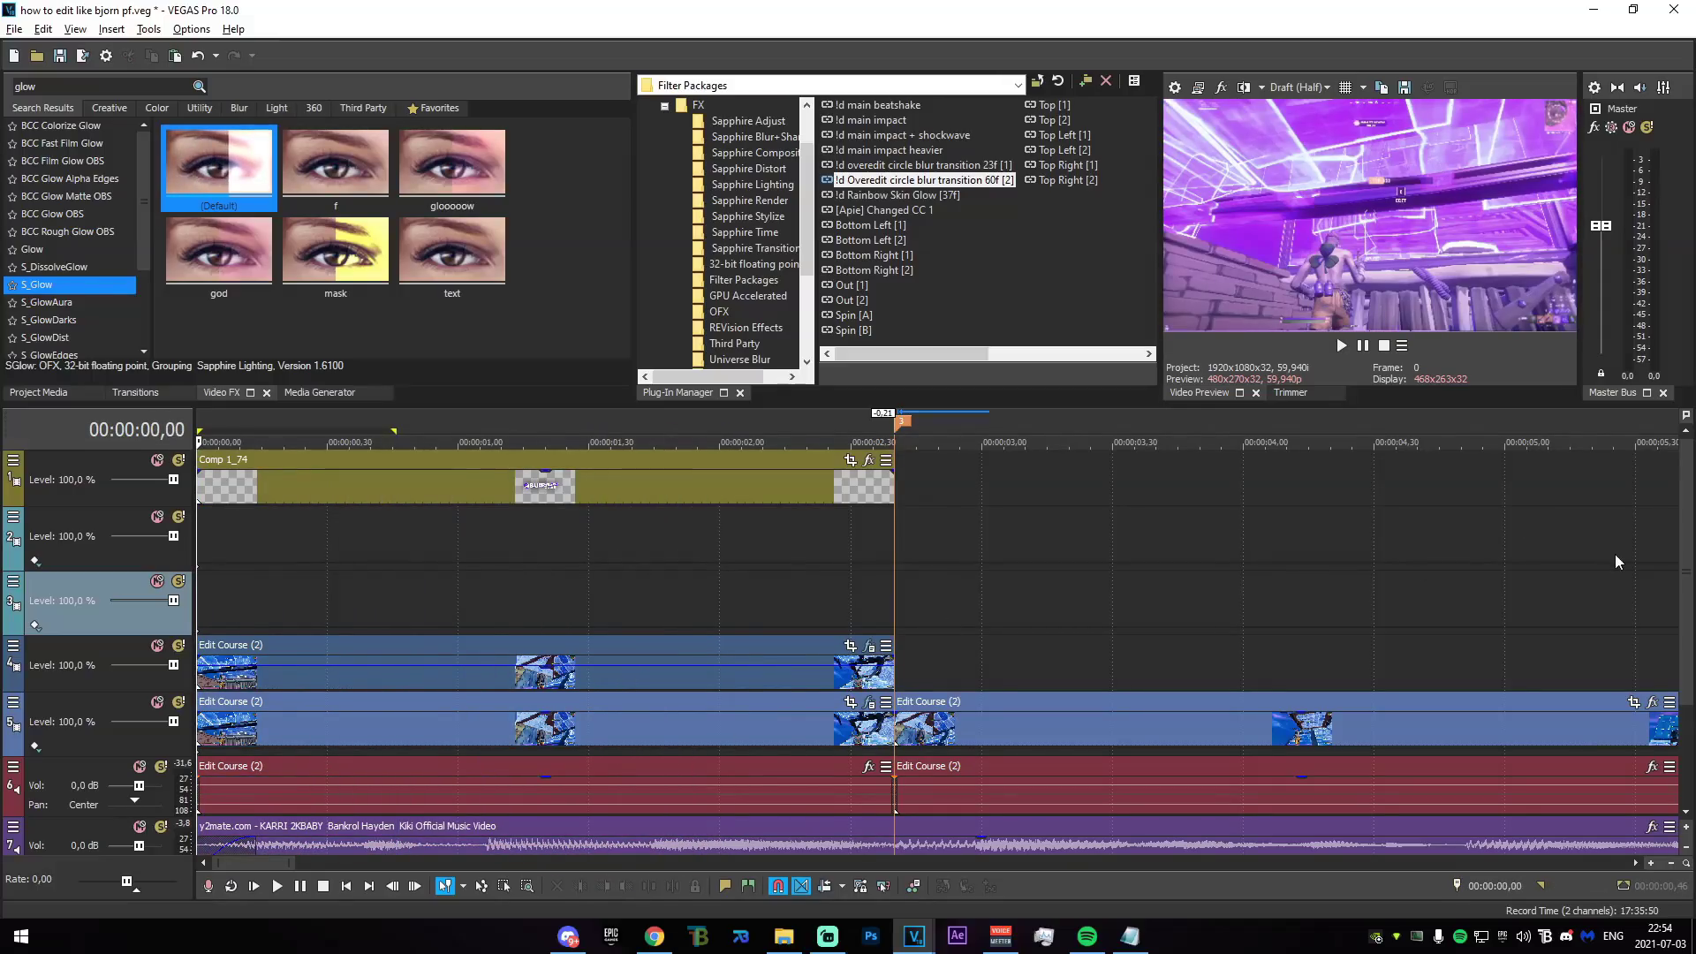
pyautogui.moveTo(1687, 541); pyautogui.dragTo(1686, 579)
pyautogui.hotkey('alt', 'Tab')
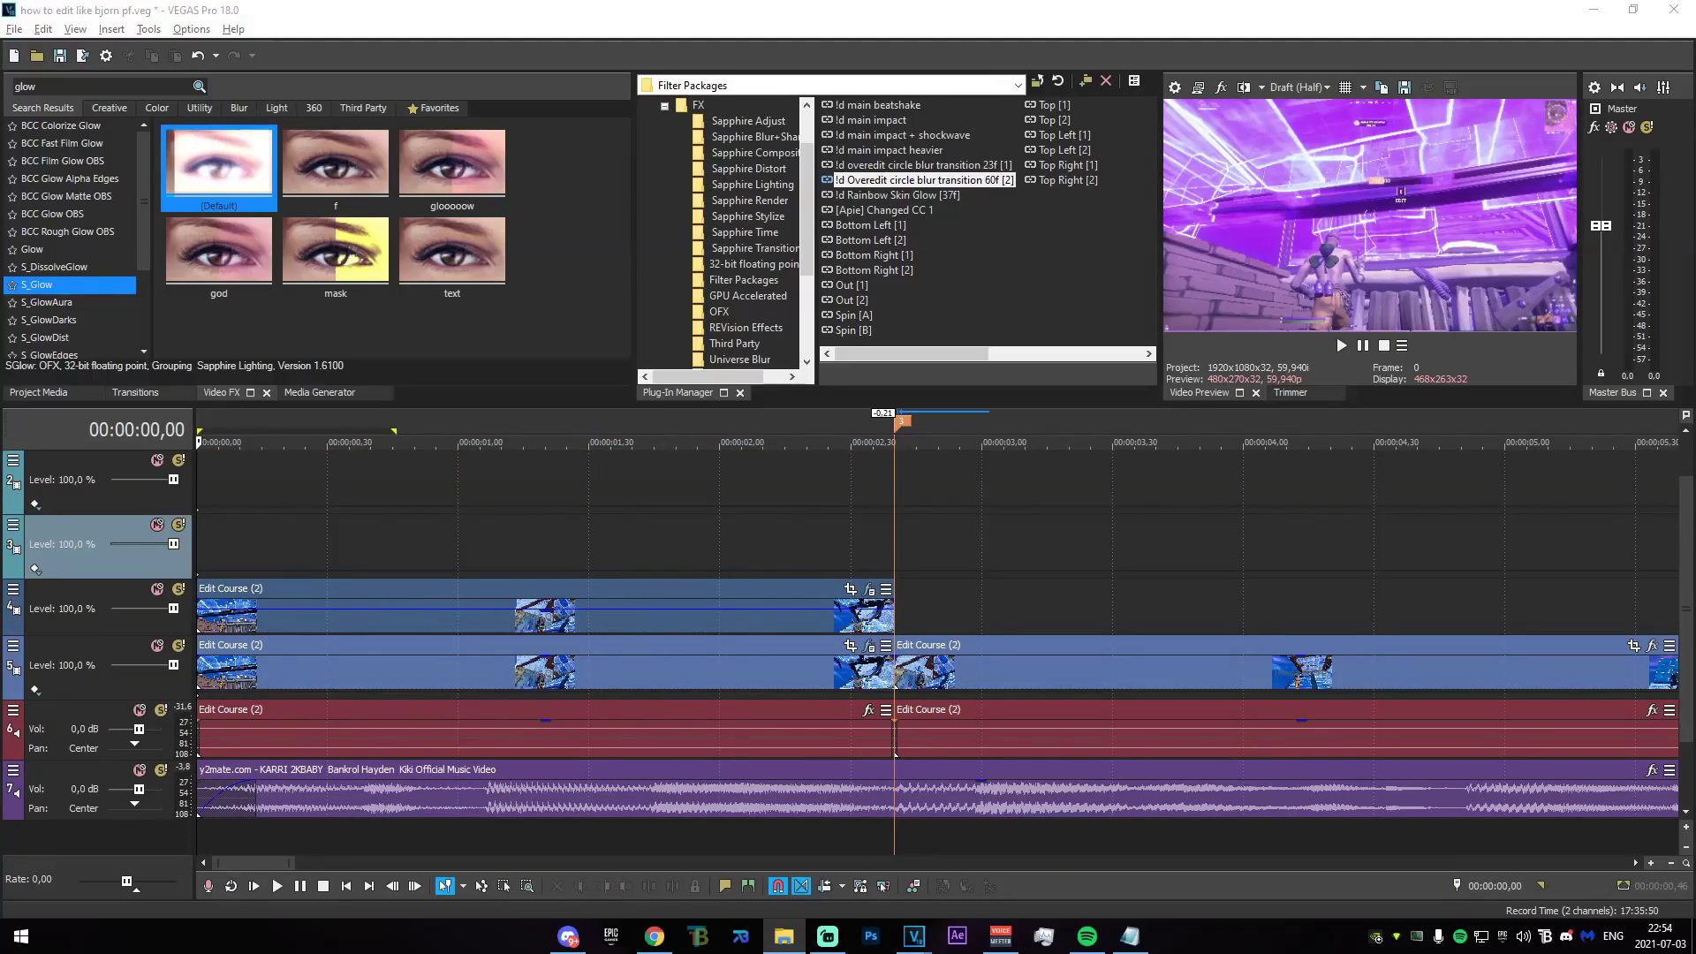
pyautogui.moveTo(1424, 360); pyautogui.dragTo(475, 808)
pyautogui.moveTo(223, 840); pyautogui.dragTo(231, 841)
pyautogui.moveTo(138, 785); pyautogui.dragTo(160, 785)
pyautogui.moveTo(241, 831); pyautogui.dragTo(901, 619)
# Apply the "!d main beatshake" filter package to the second Edit Course (2) clip, which starts at 00:00:02,40.
pyautogui.click(902, 619)
pyautogui.scroll(-3, 845, 645)
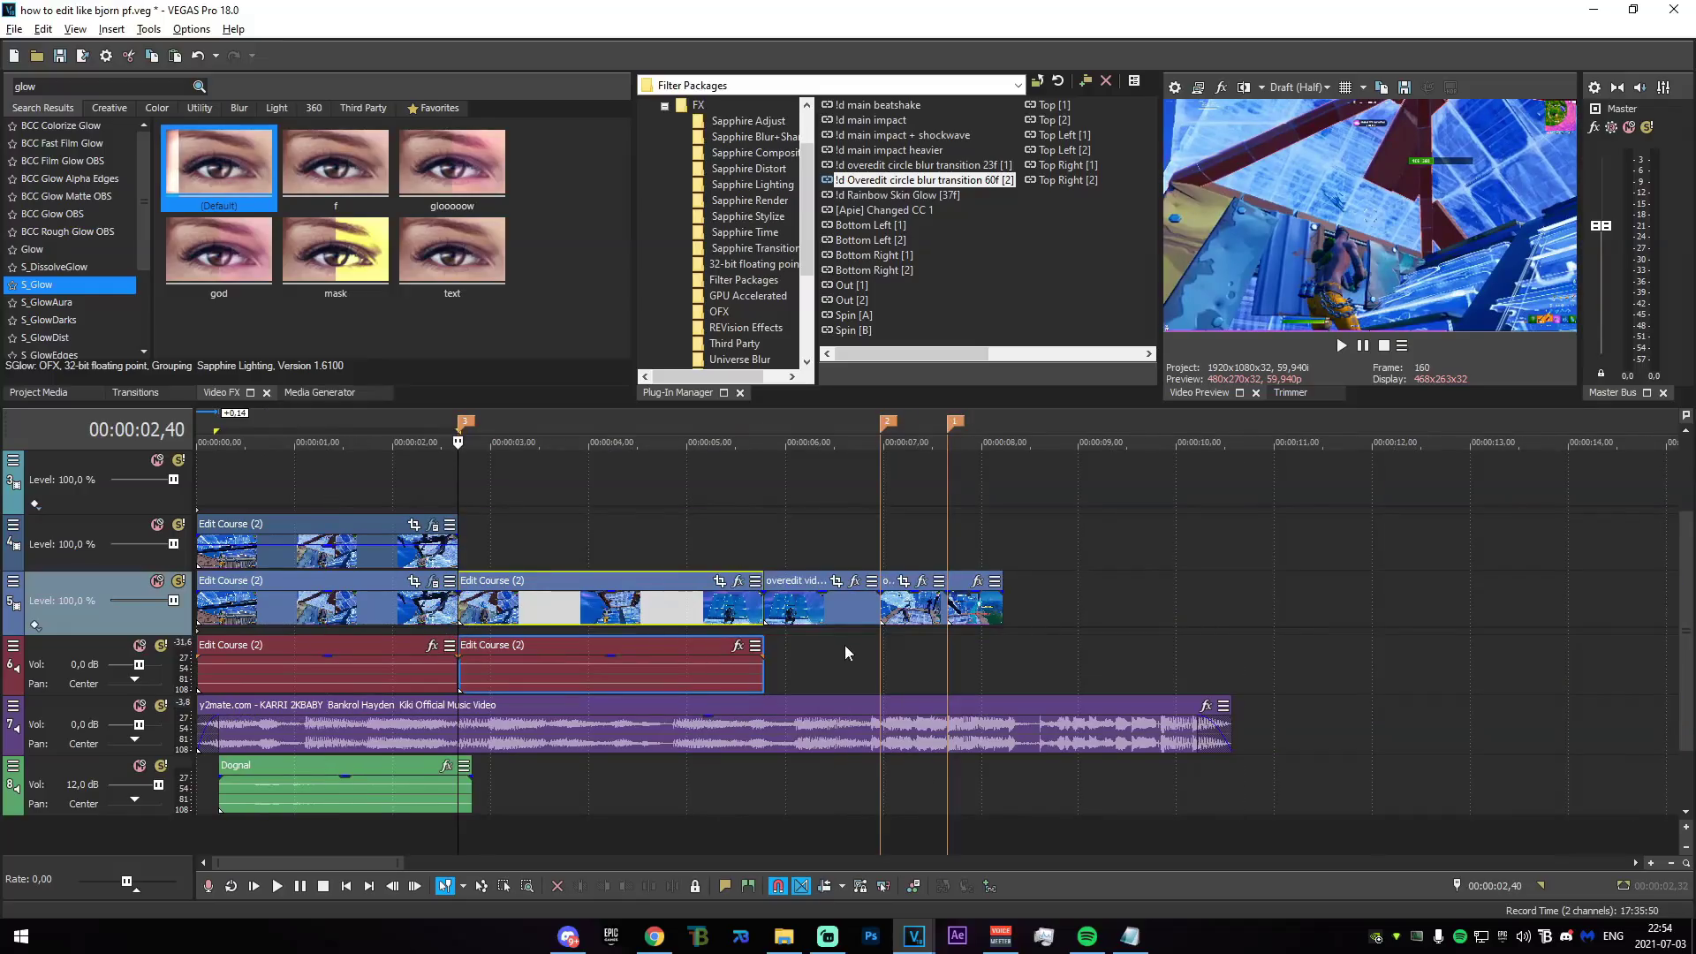
pyautogui.scroll(2, 681, 624)
pyautogui.click(834, 479)
pyautogui.moveTo(875, 105); pyautogui.dragTo(900, 210)
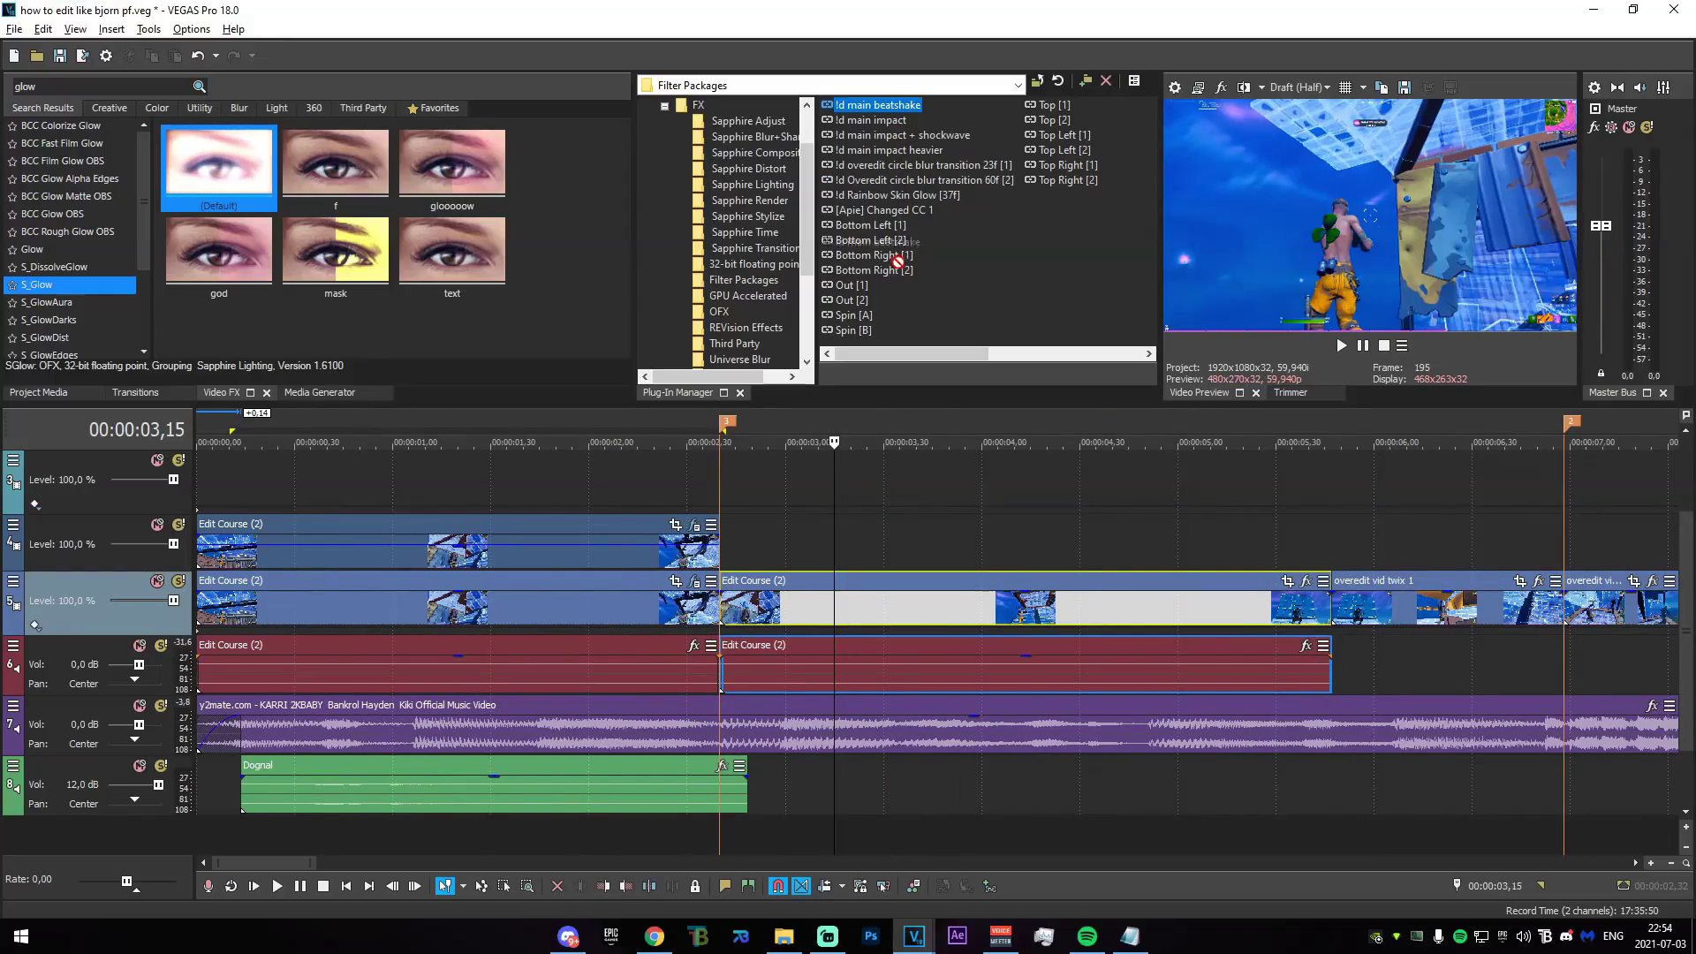
pyautogui.moveTo(828, 581); pyautogui.dragTo(831, 584)
pyautogui.click(633, 10)
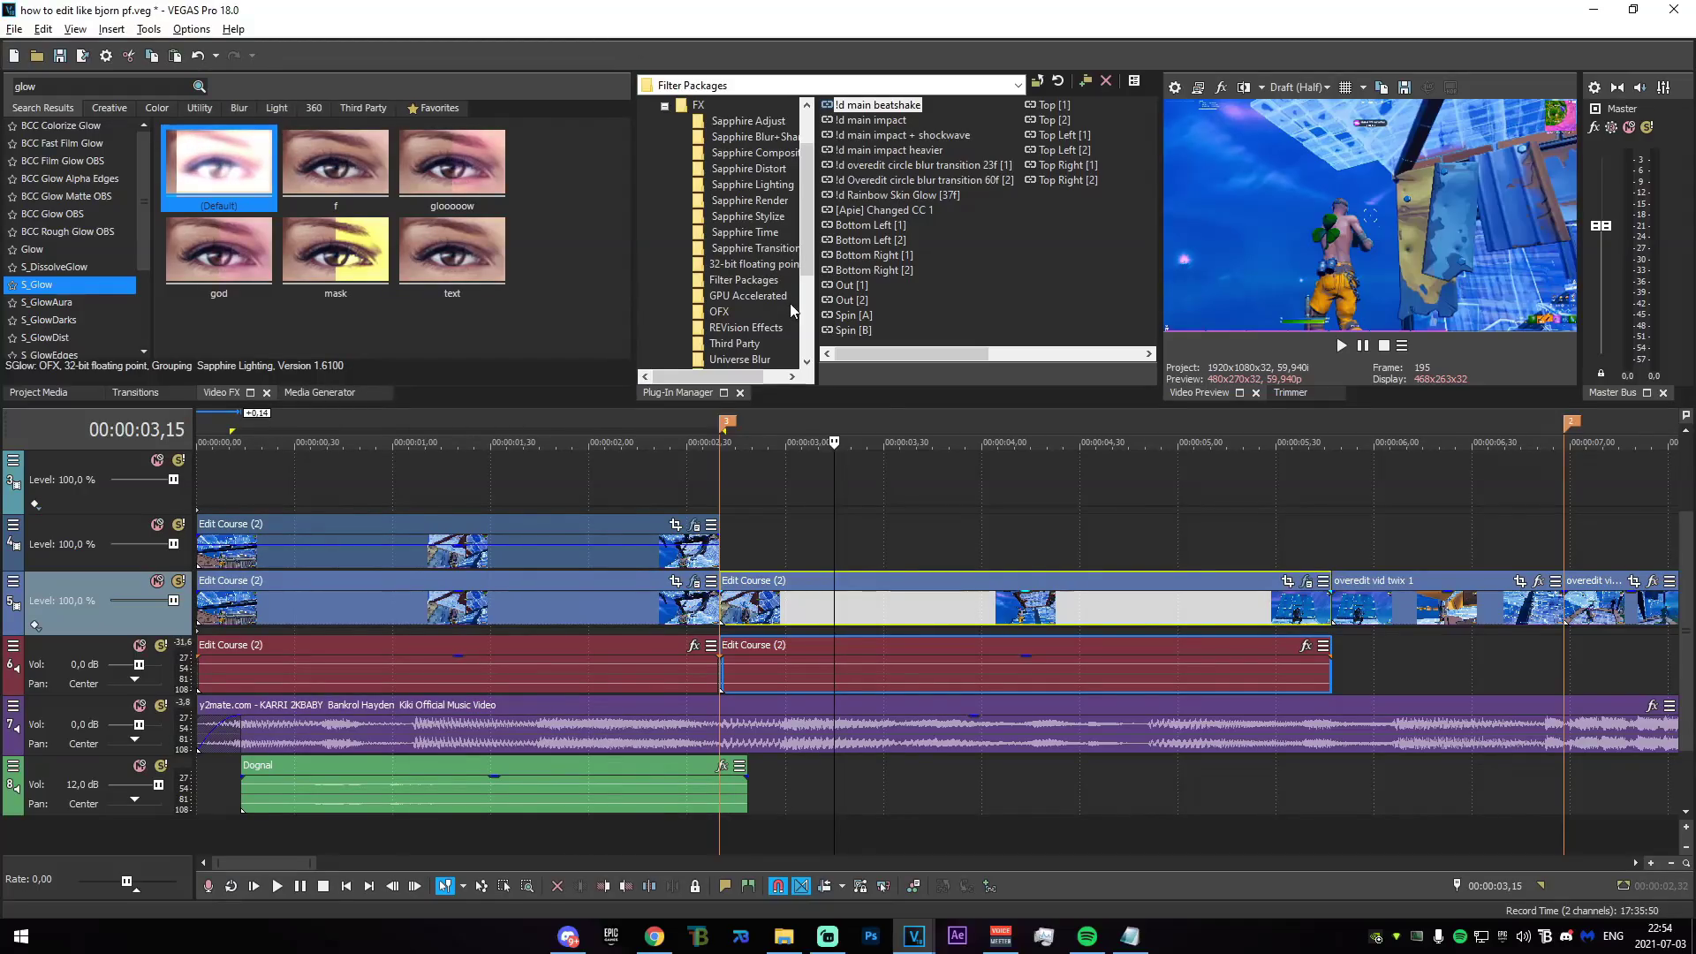
# Scrub through the second Edit Course (2) clip and play from 00:00:04,11 into the overedit vid twix 1 clips.
pyautogui.moveTo(599, 455); pyautogui.dragTo(1154, 517)
pyautogui.scroll(-2, 963, 557)
pyautogui.moveTo(834, 530)
pyautogui.mouseDown()
pyautogui.moveTo(1214, 523)
pyautogui.moveTo(830, 526)
pyautogui.mouseUp()
pyautogui.click(717, 556)
pyautogui.click(755, 565)
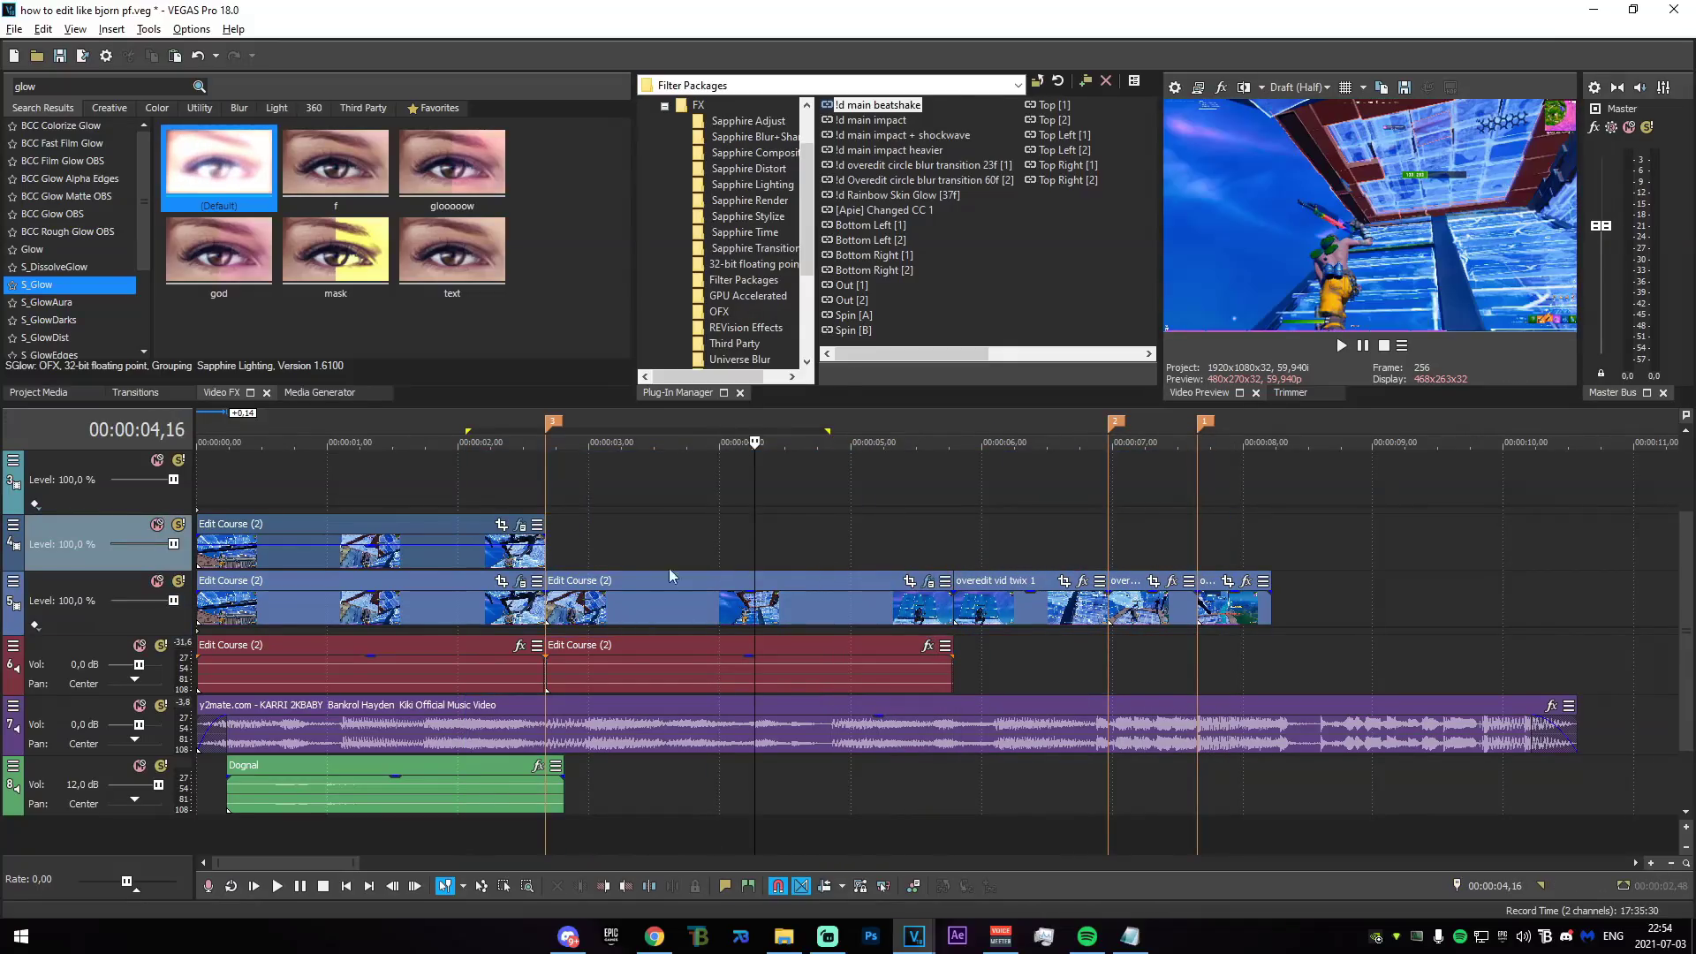
pyautogui.click(719, 554)
pyautogui.click(714, 553)
pyautogui.click(744, 576)
pyautogui.click(744, 562)
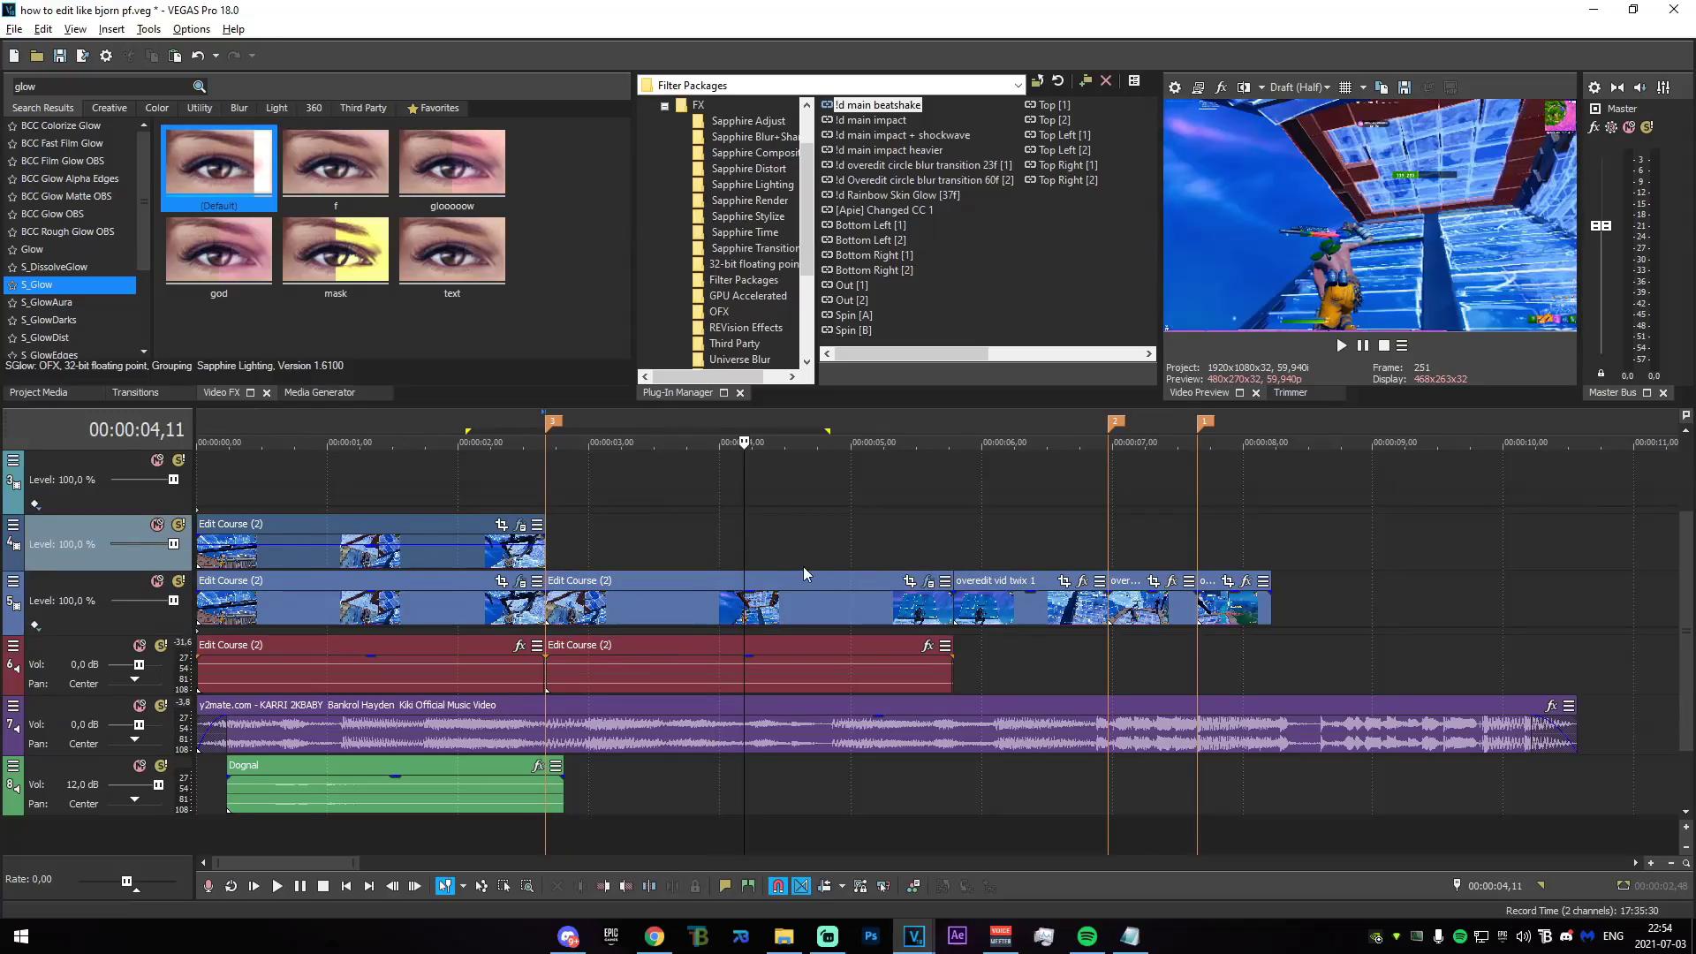
pyautogui.press('space')
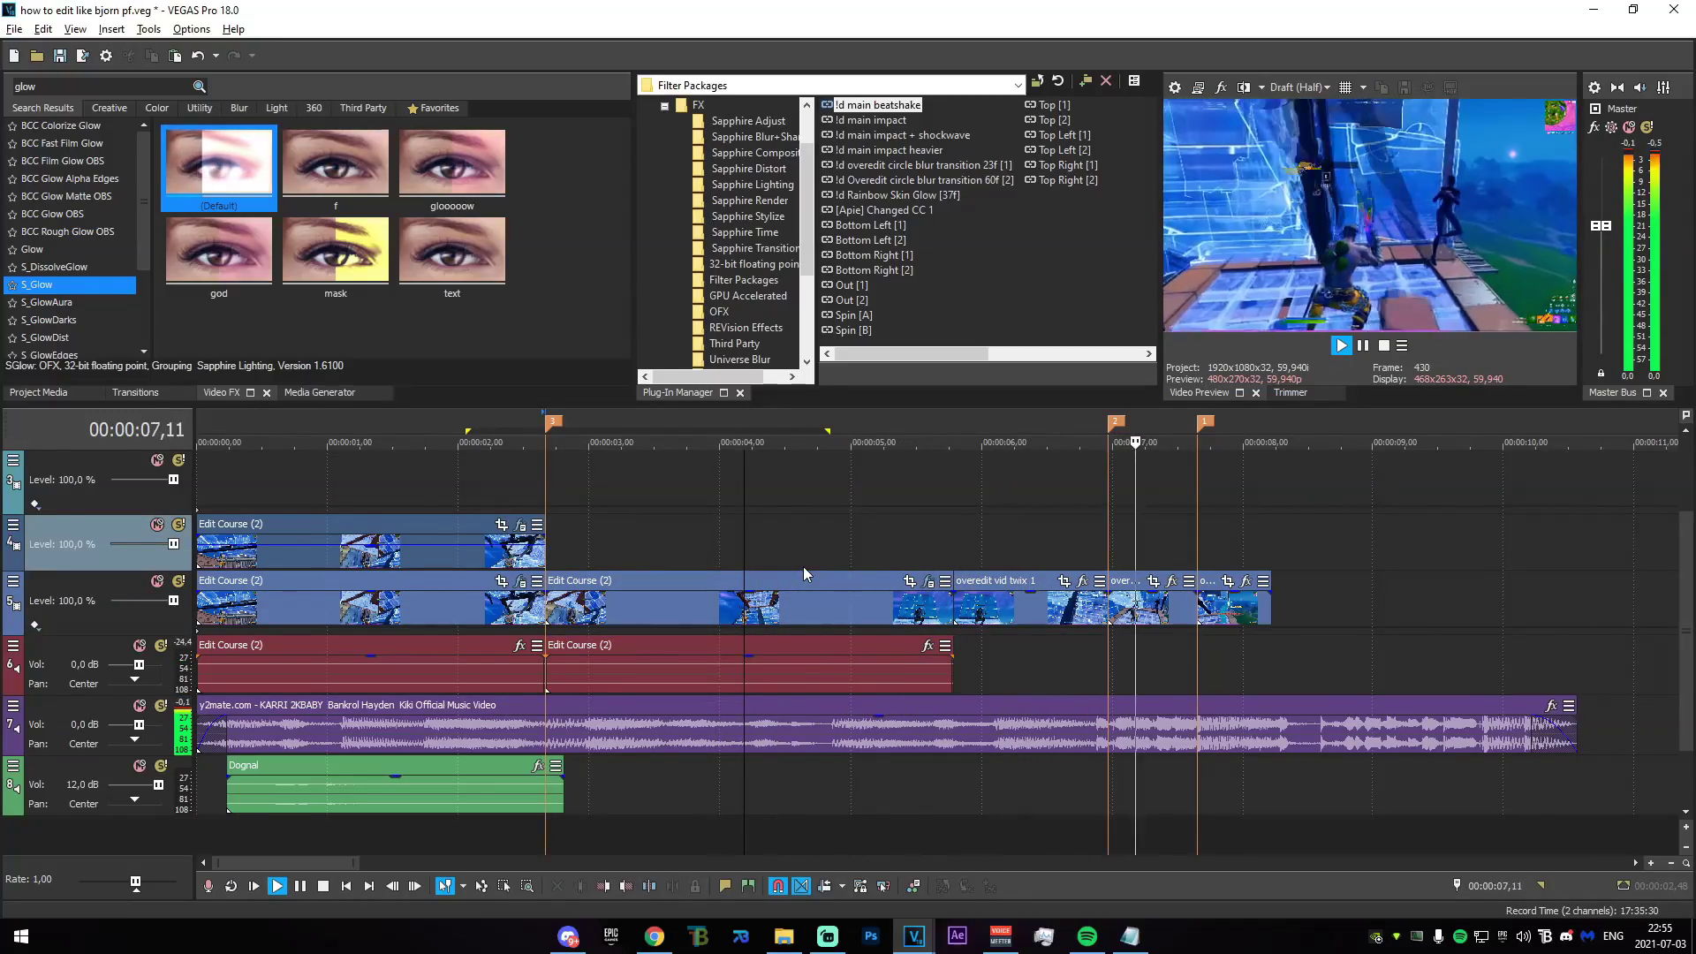
pyautogui.press('space')
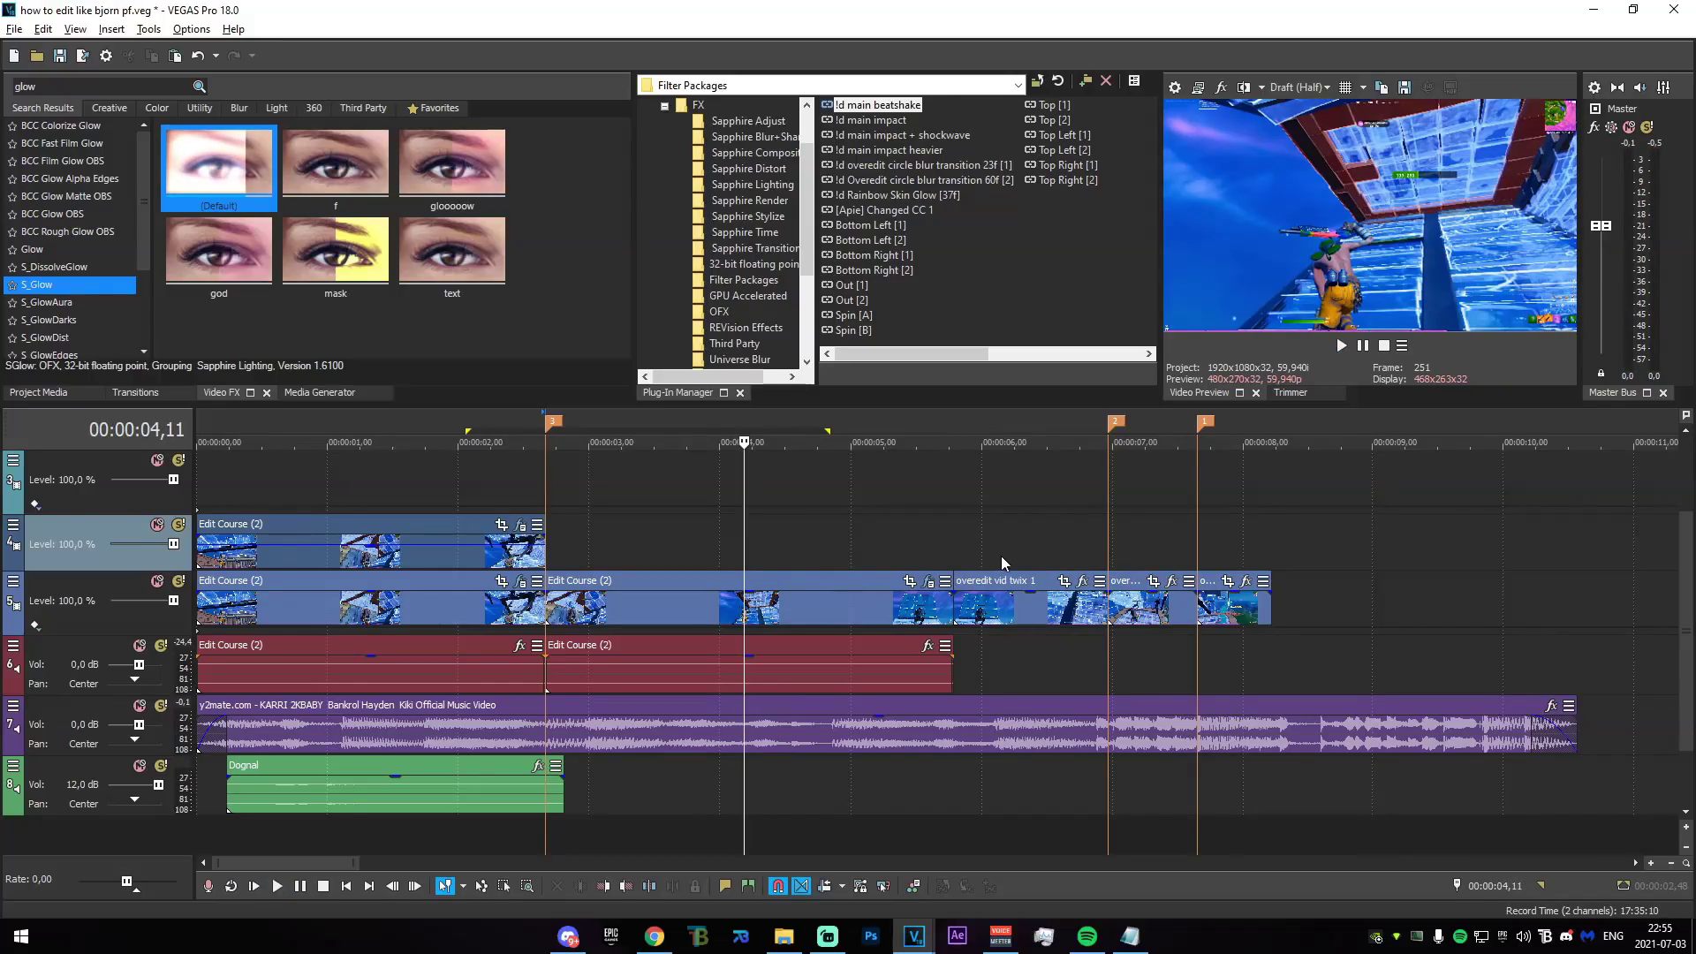
# Examine the frames at the two overedit vid twix 1 cuts, at 00:00:06,58 and 00:00:07,39.
pyautogui.click(1100, 530)
pyautogui.click(1196, 542)
pyautogui.scroll(3, 1196, 543)
pyautogui.click(660, 541)
pyautogui.click(931, 534)
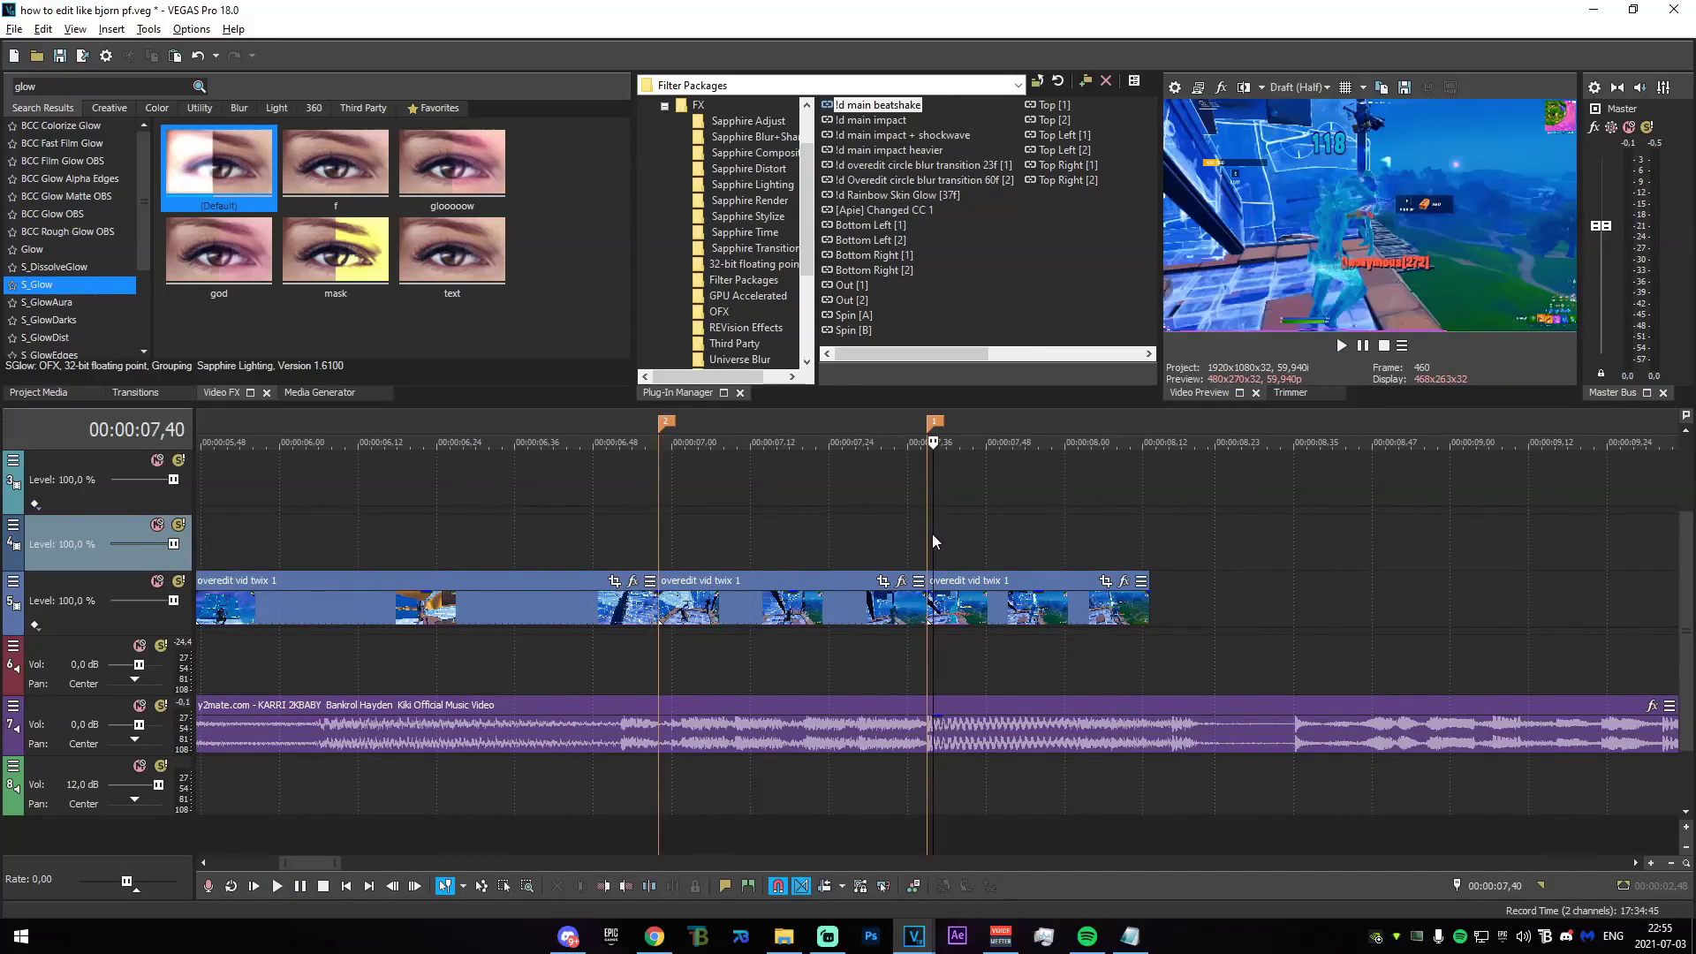
pyautogui.click(932, 537)
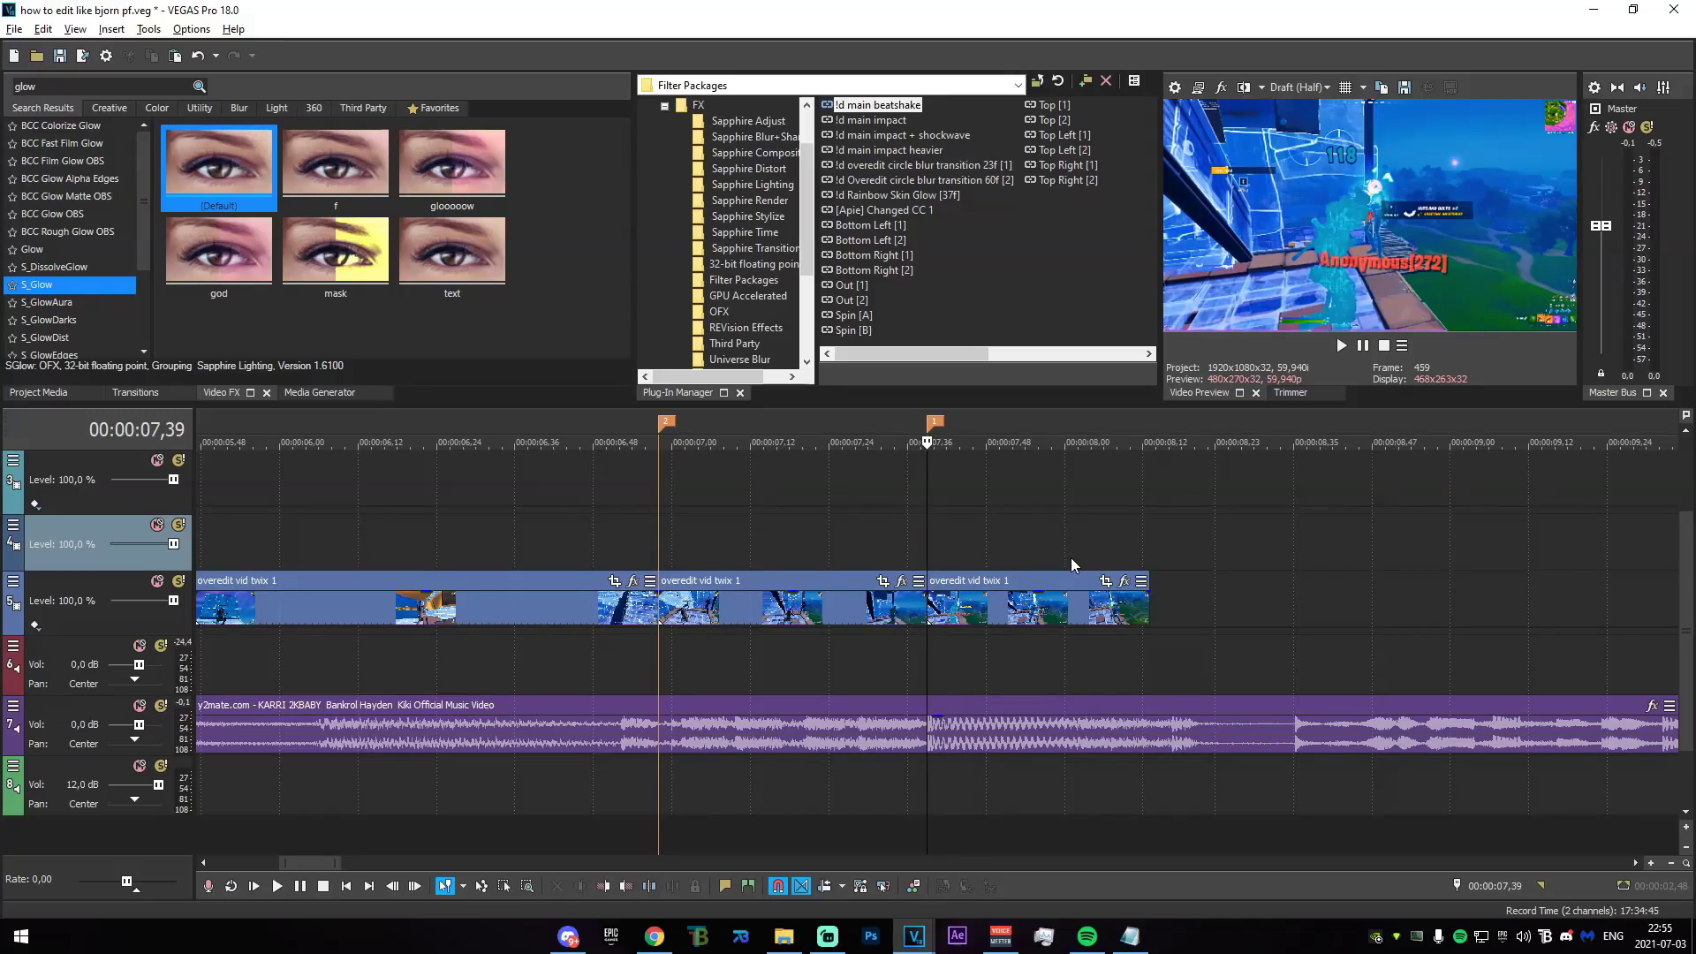
pyautogui.moveTo(927, 522); pyautogui.dragTo(659, 538)
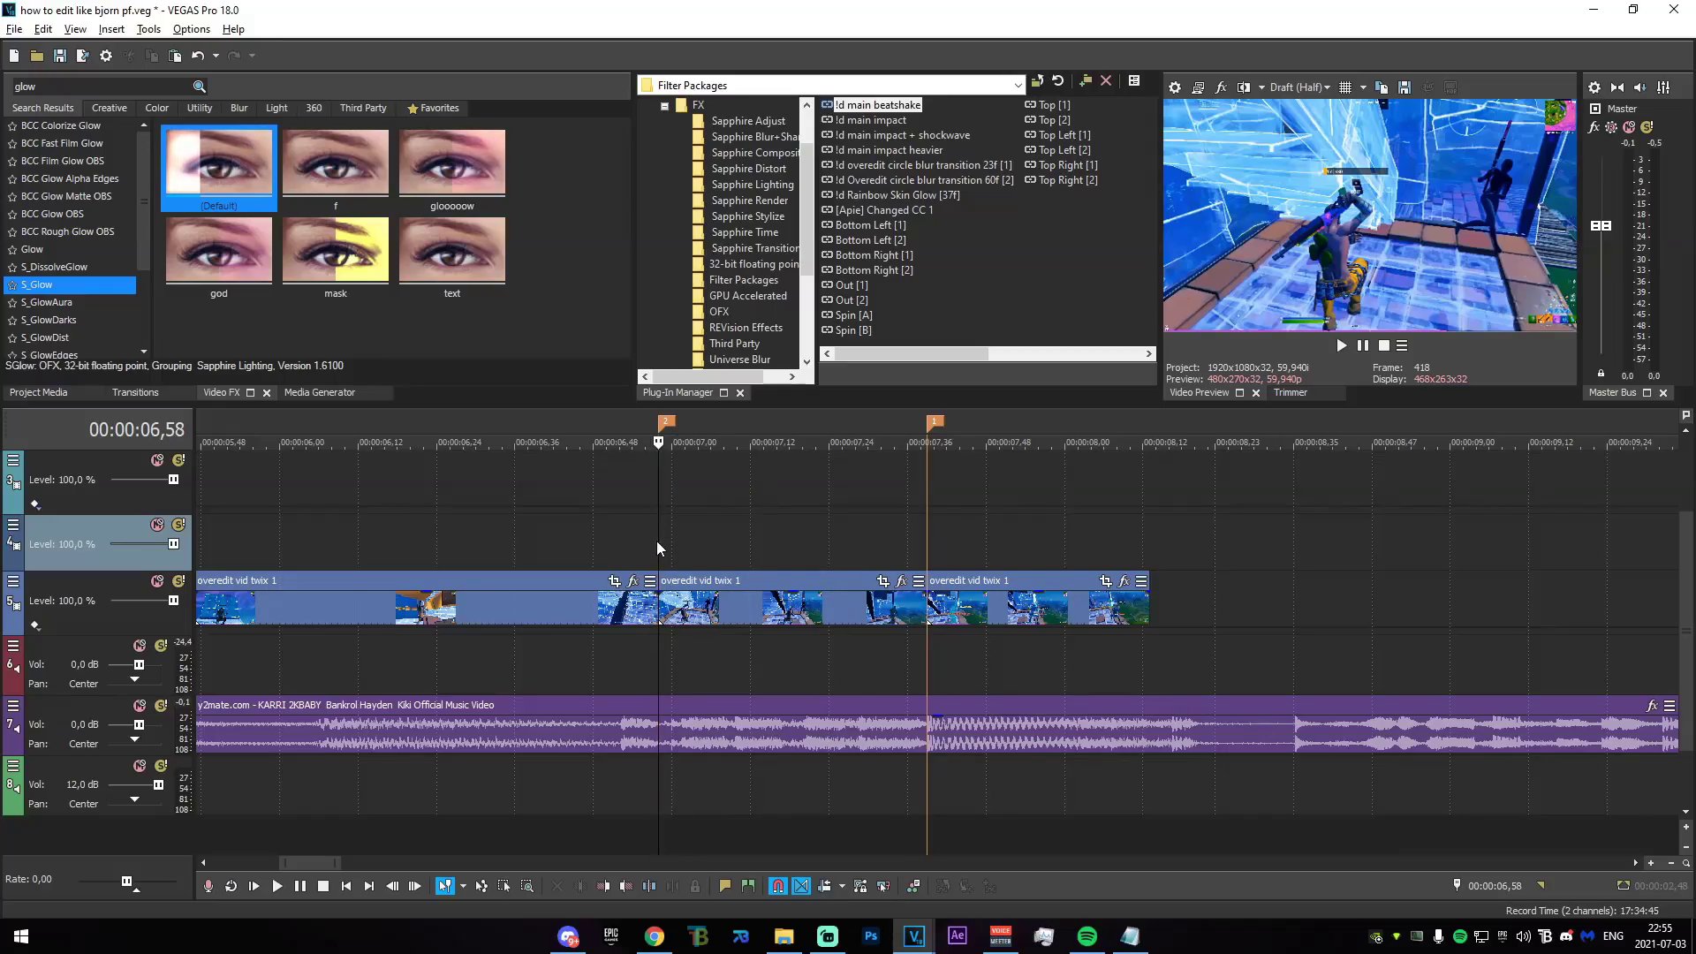
# Split the first overedit vid twix 1 clip at 00:00:06,35, 23 frames before the marker at its end.
pyautogui.click(682, 621)
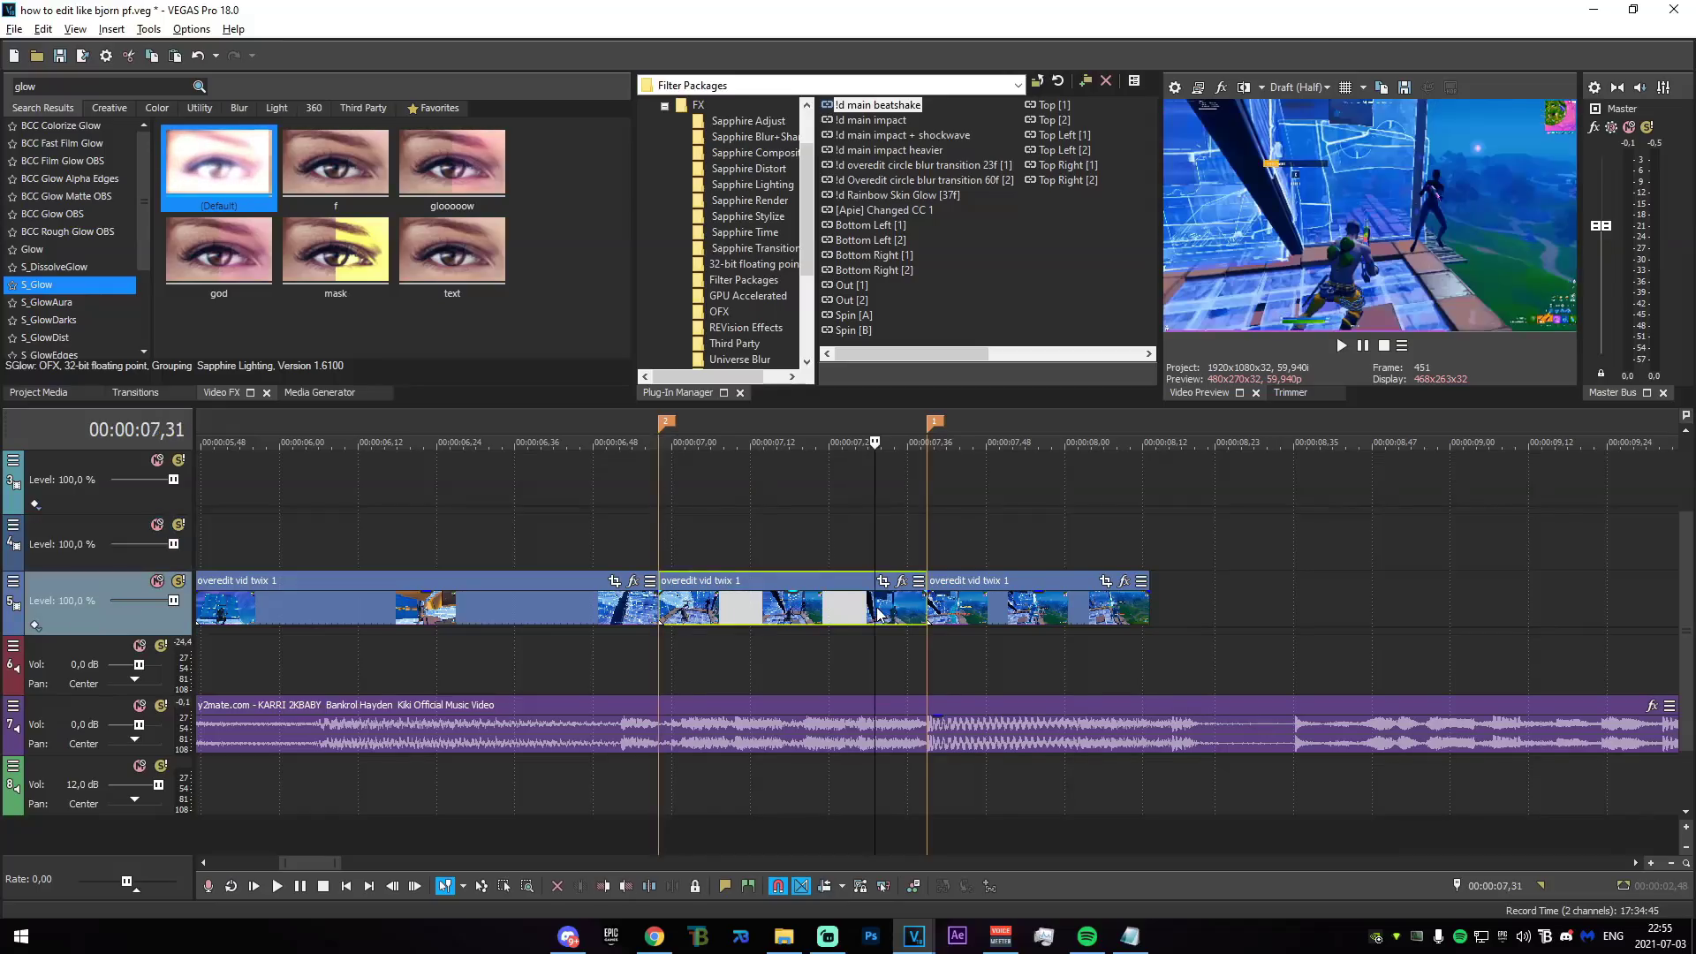
pyautogui.click(661, 615)
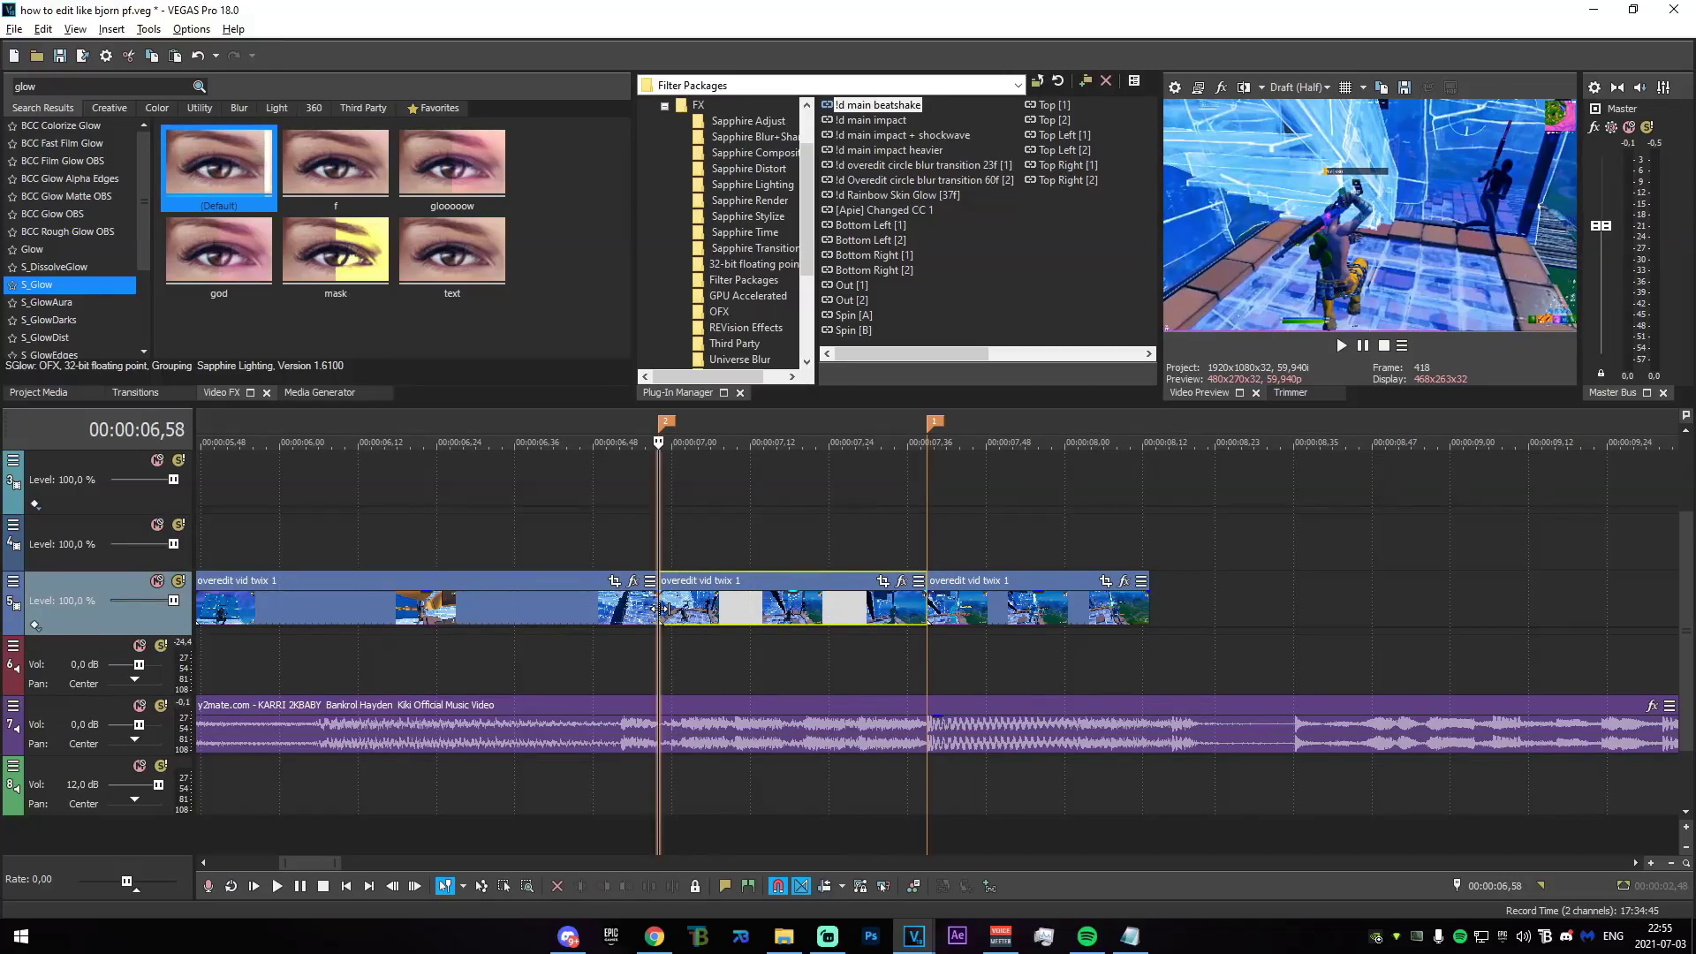
pyautogui.scroll(1, 760, 612)
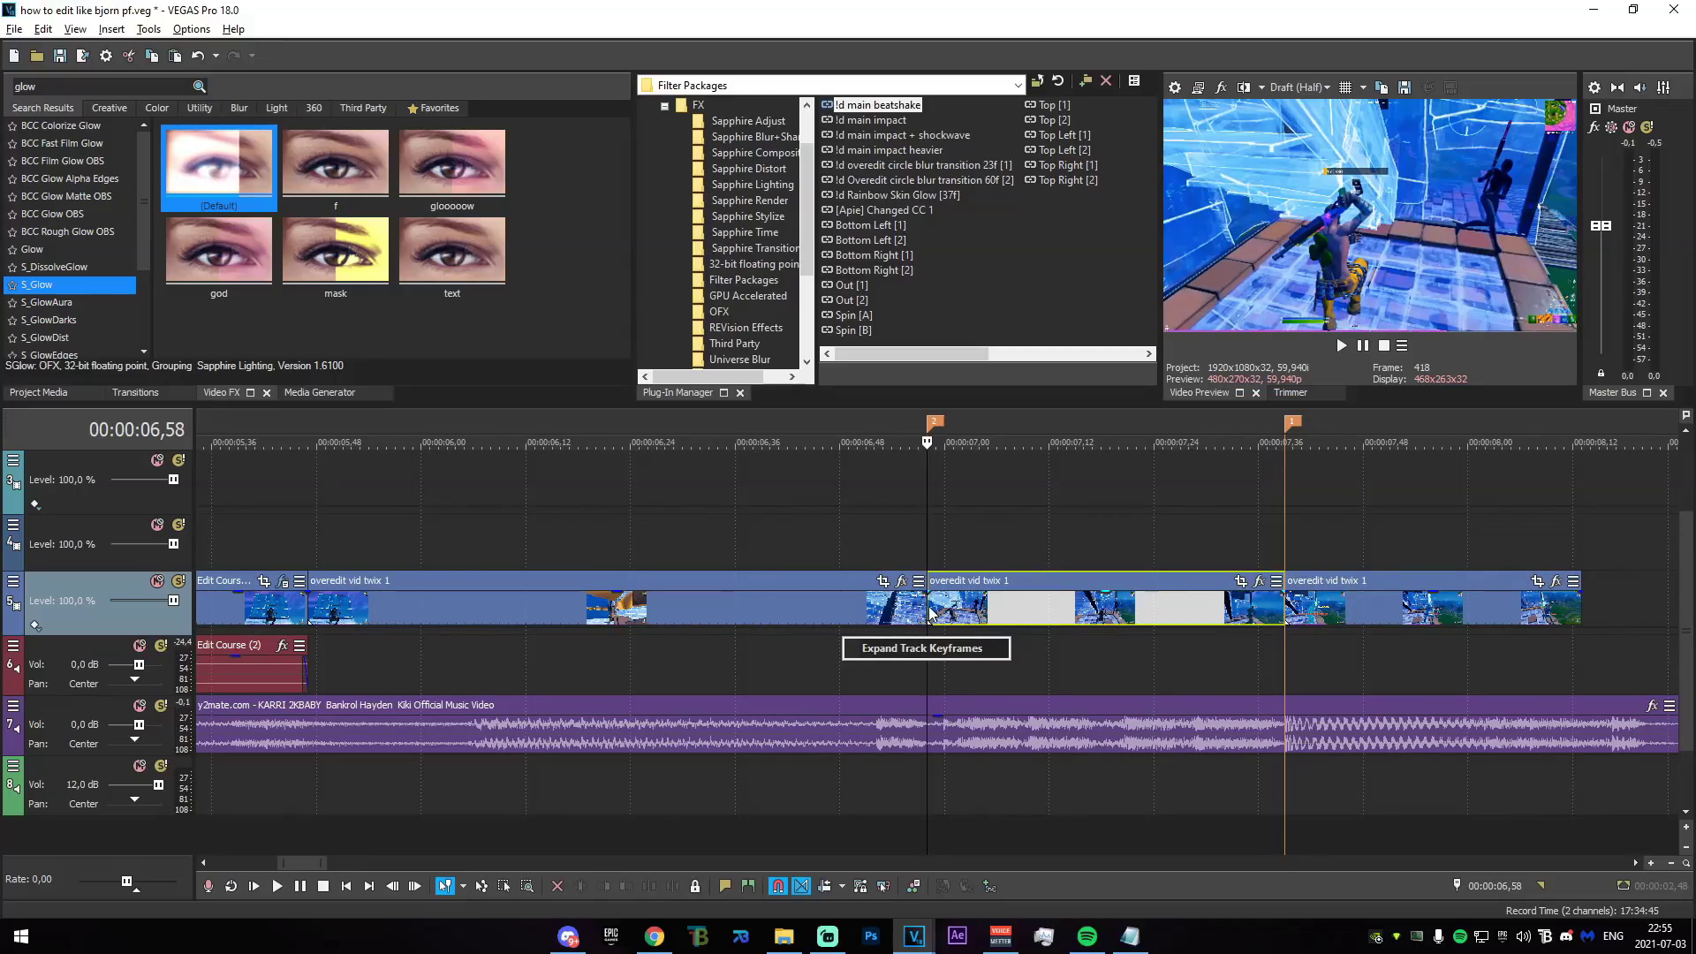
pyautogui.click(922, 605)
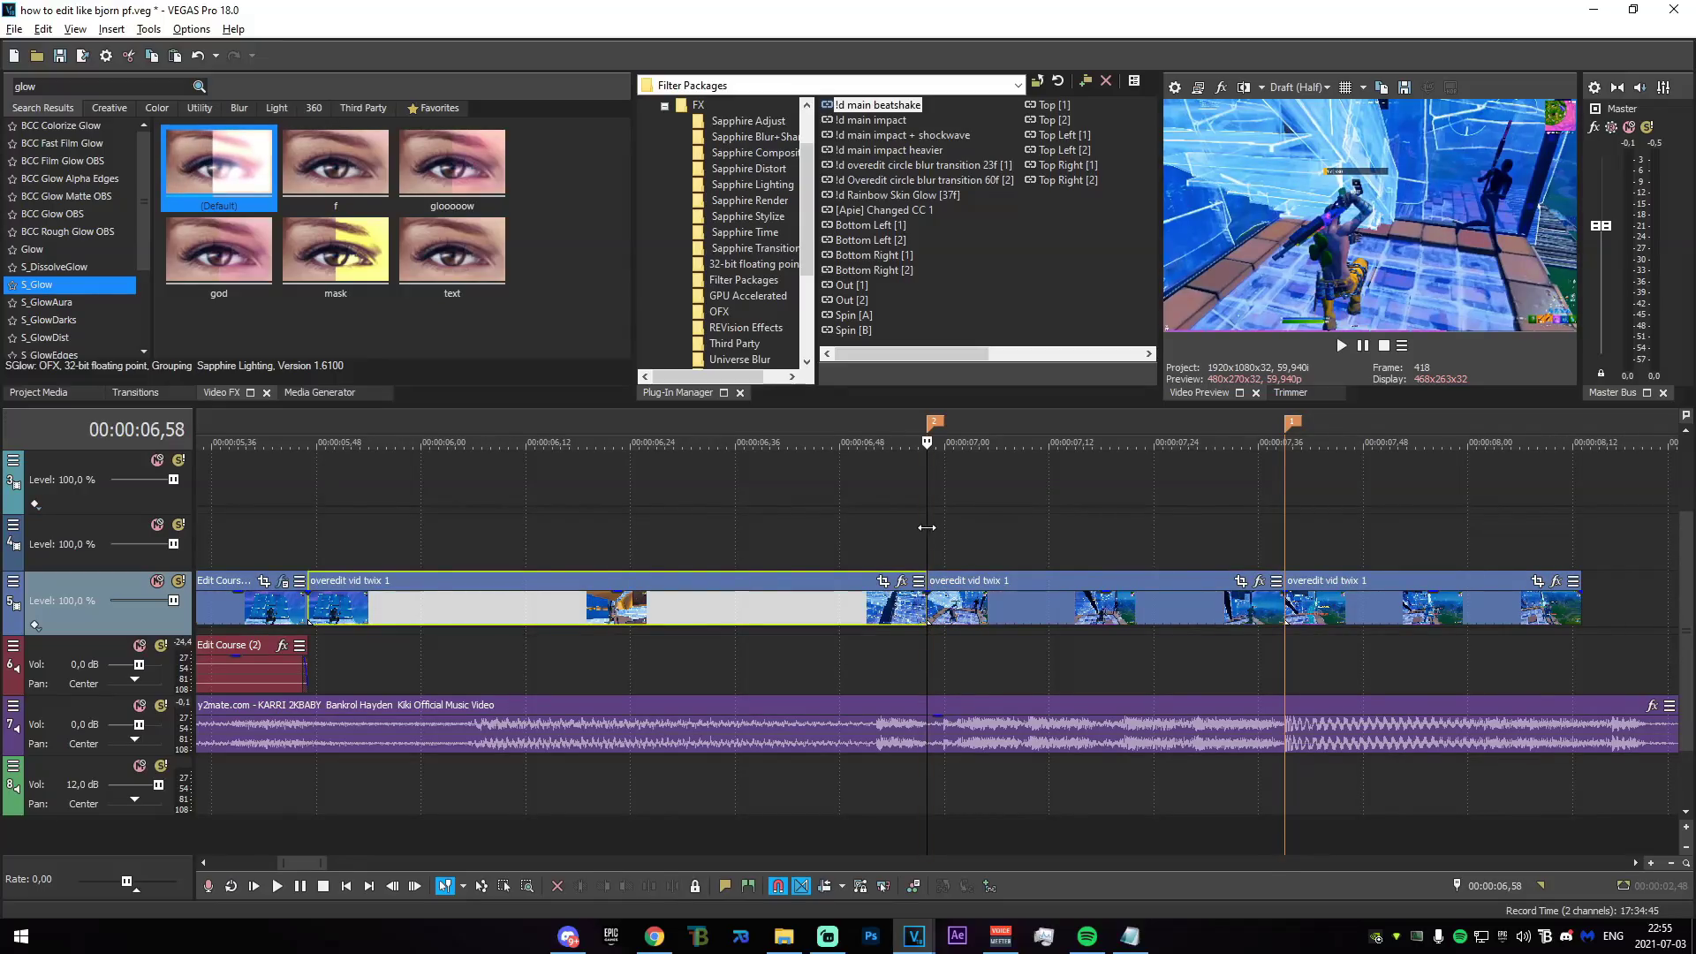
pyautogui.moveTo(929, 521)
pyautogui.mouseDown()
pyautogui.moveTo(928, 548)
pyautogui.moveTo(728, 618)
pyautogui.mouseUp()
pyautogui.press('s')
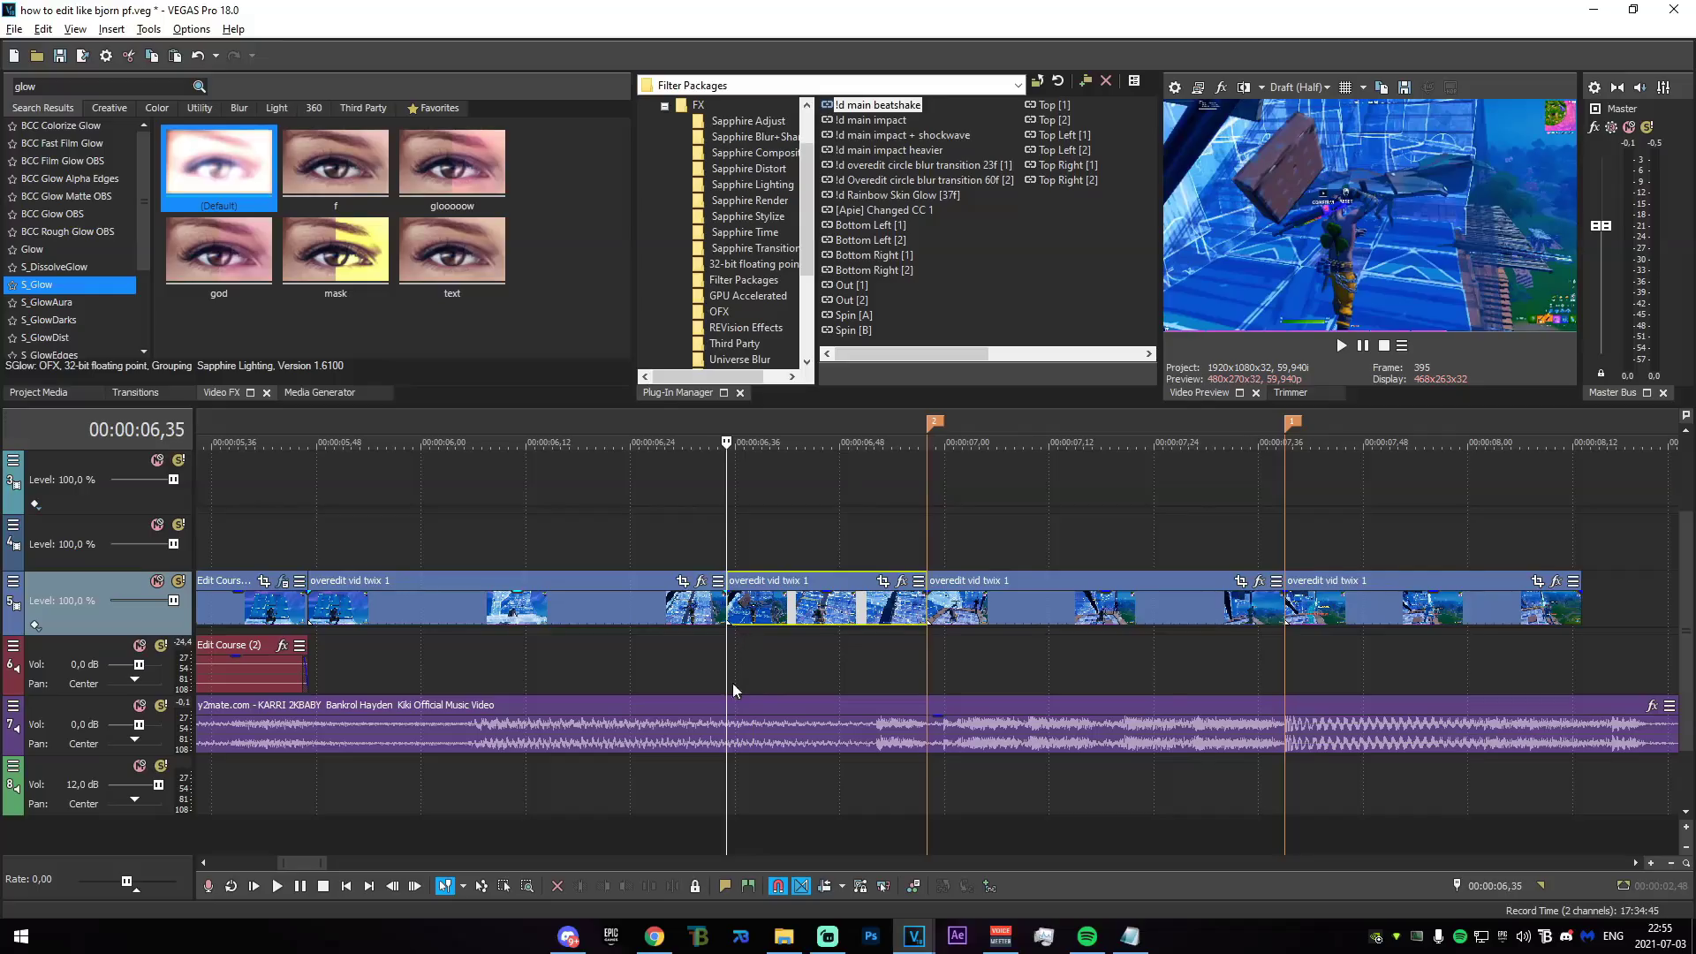
# Apply "!d overedit circle blur transition 23f [1]" to the short overedit vid twix 1 piece and check its motion at 00:00:06,55.
pyautogui.scroll(-3, 722, 689)
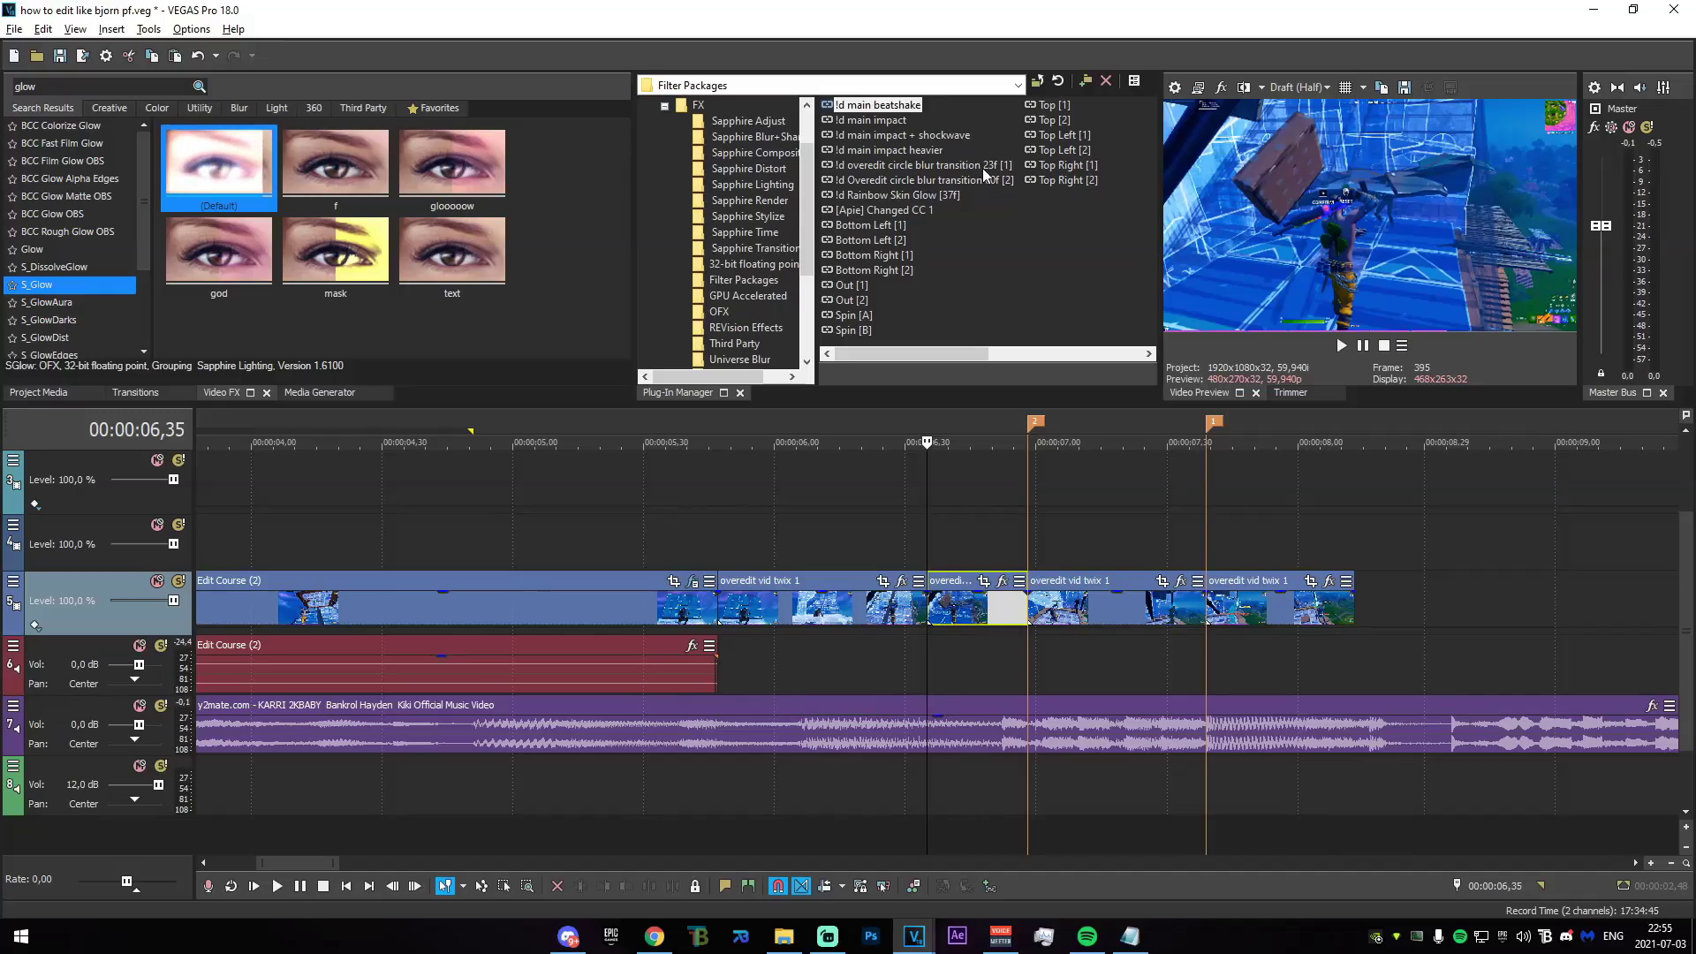
pyautogui.moveTo(994, 166); pyautogui.dragTo(977, 616)
pyautogui.click(633, 8)
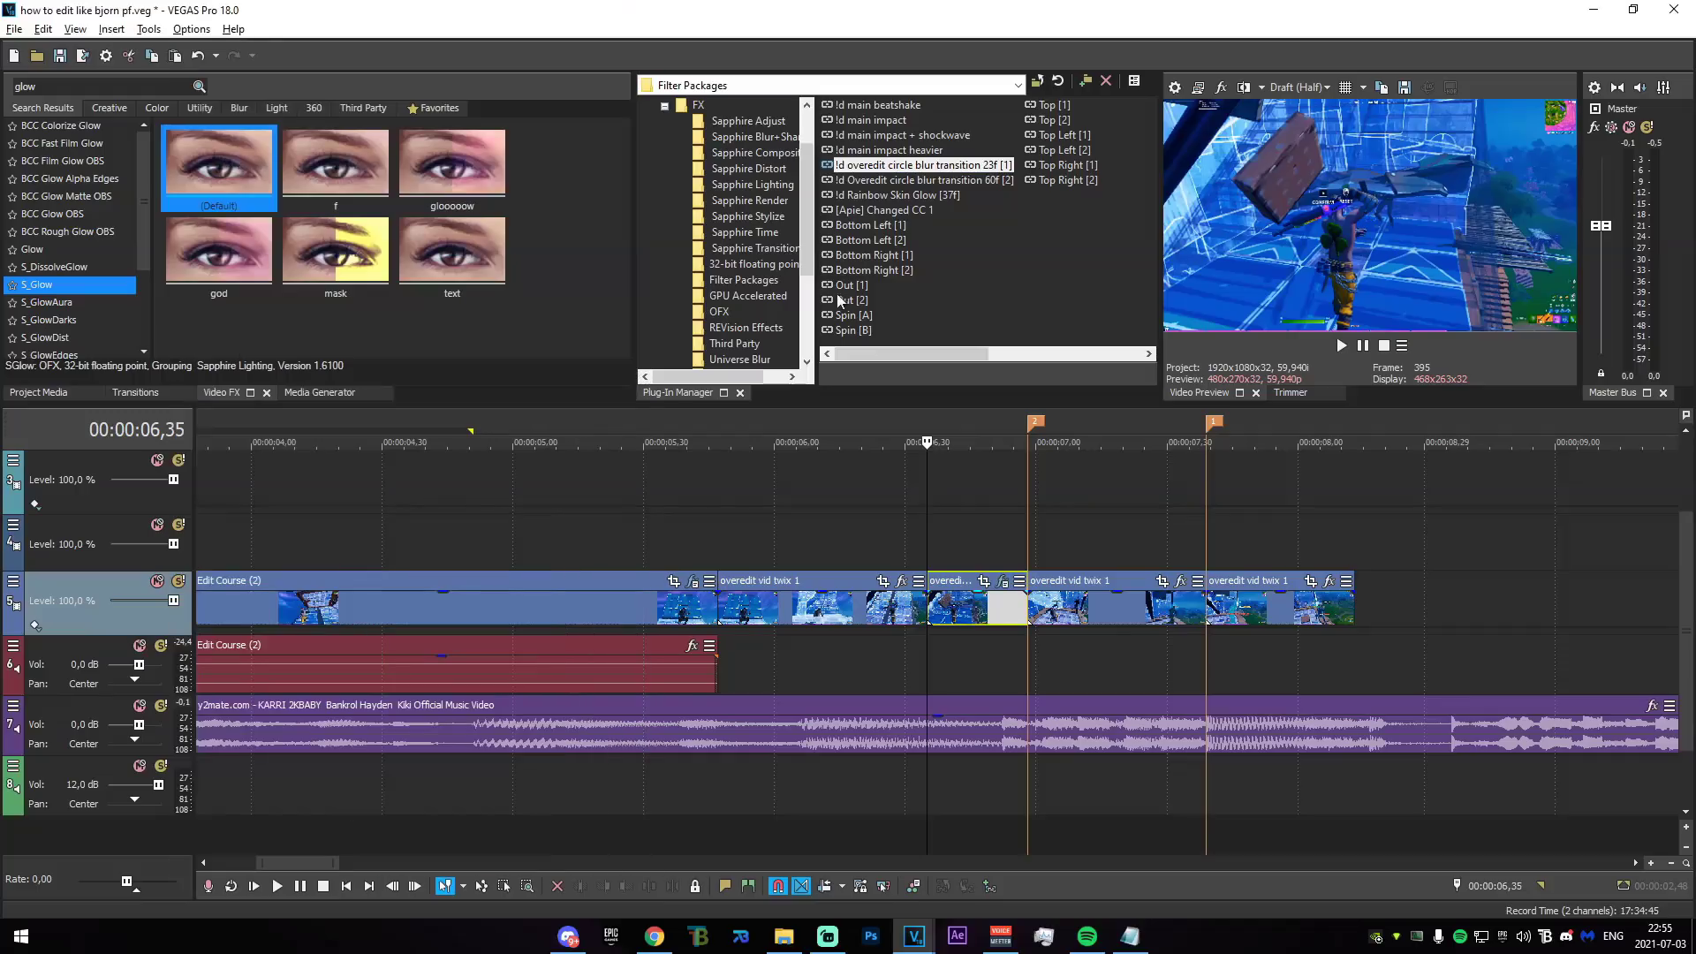
pyautogui.moveTo(926, 535); pyautogui.dragTo(1014, 549)
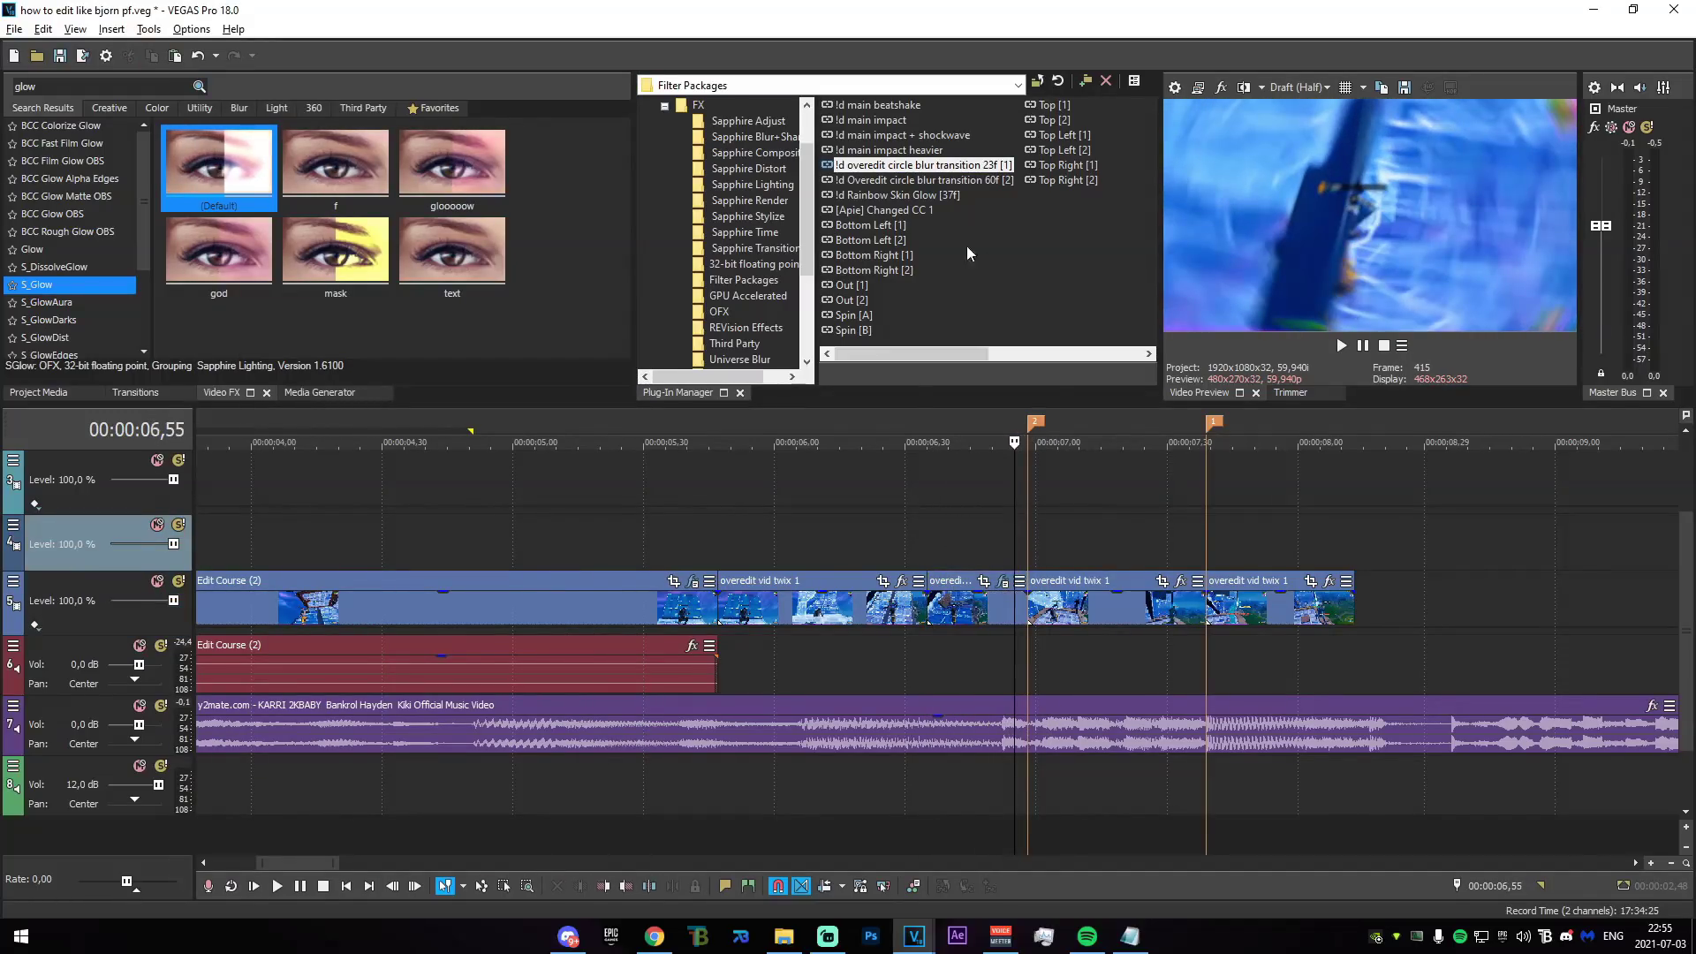
# Apply "!d Overedit circle blur transition 60f [2]" to the overedit vid twix 1 clip between the two markers and preview the cut into it.
pyautogui.click(966, 180)
pyautogui.moveTo(967, 180); pyautogui.dragTo(1170, 600)
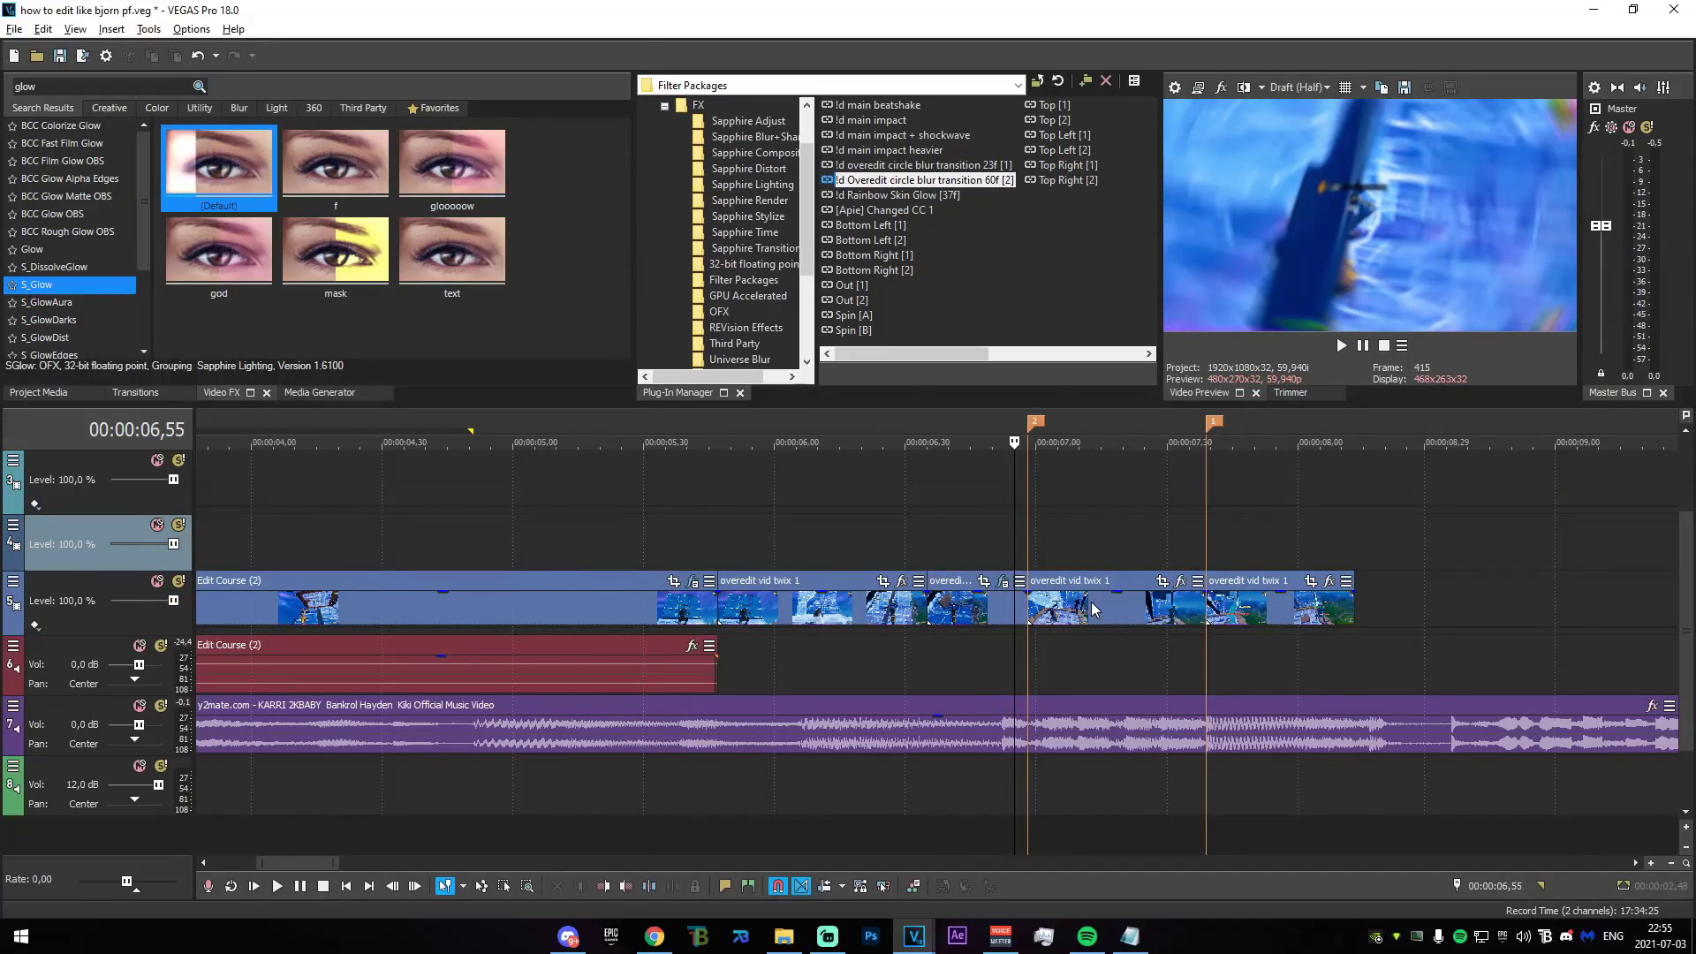
pyautogui.click(638, 11)
pyautogui.moveTo(949, 552); pyautogui.dragTo(1115, 541)
pyautogui.click(1127, 541)
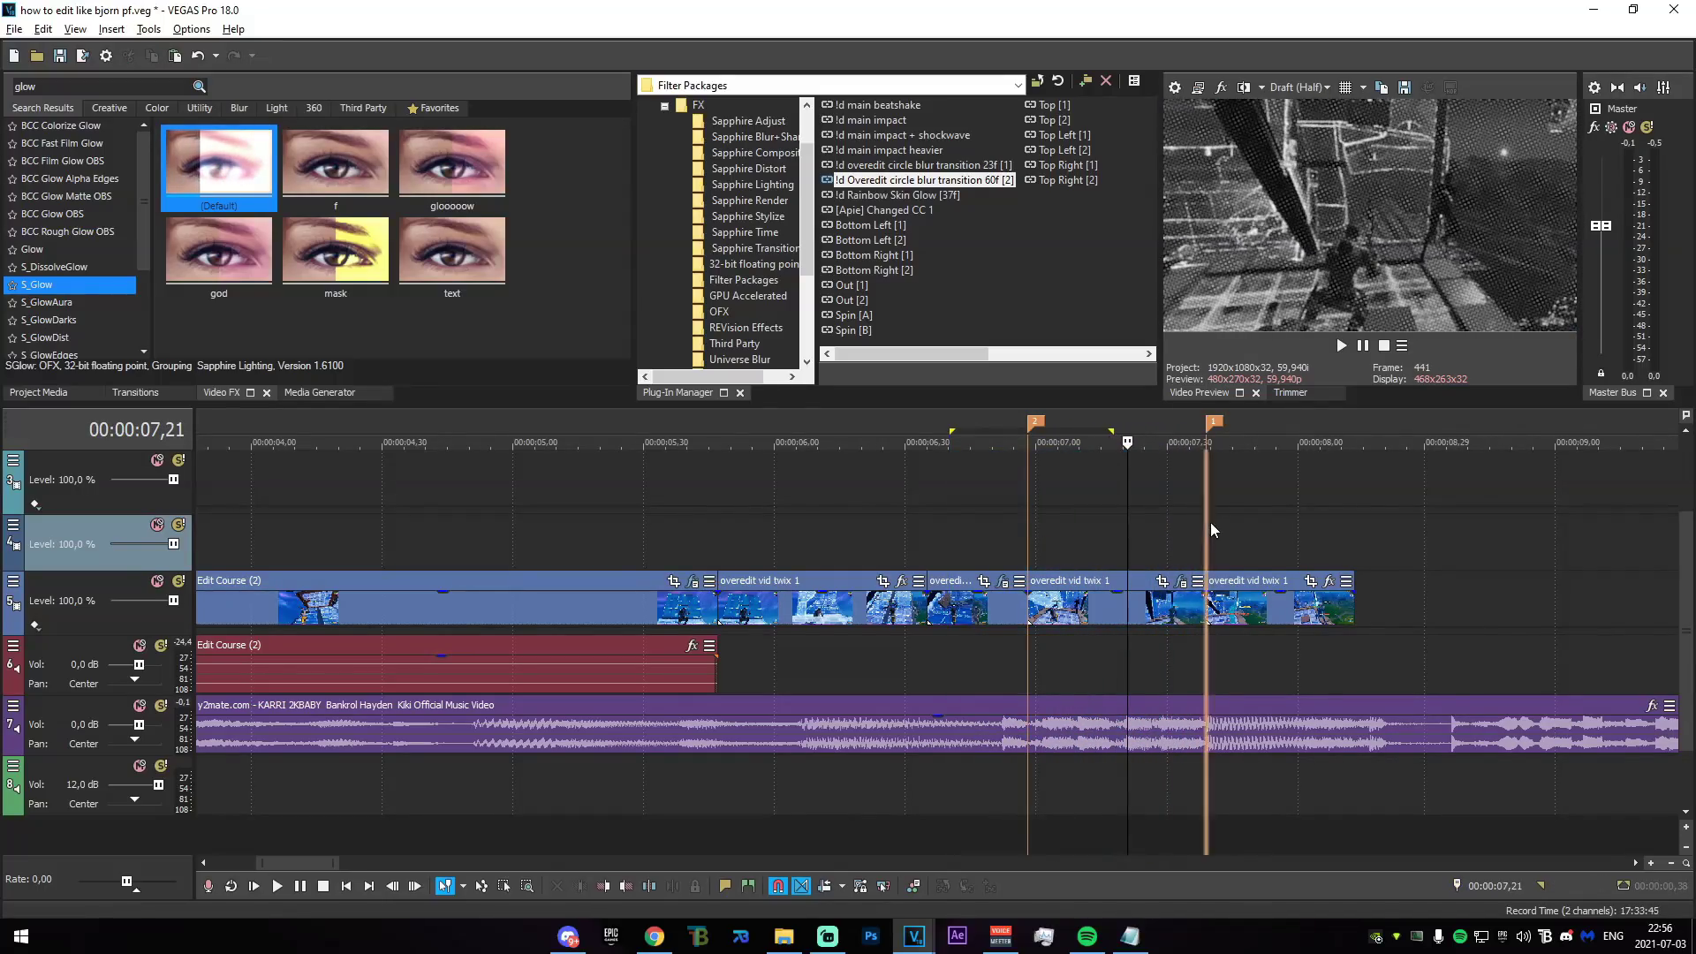
# Apply "!d main impact" to the last overedit vid twix 1 clip and preview the cut into it up to 00:00:07,42.
pyautogui.click(1207, 544)
pyautogui.click(1170, 548)
pyautogui.moveTo(880, 120); pyautogui.dragTo(1281, 597)
pyautogui.moveTo(1090, 537); pyautogui.dragTo(1216, 565)
pyautogui.click(633, 10)
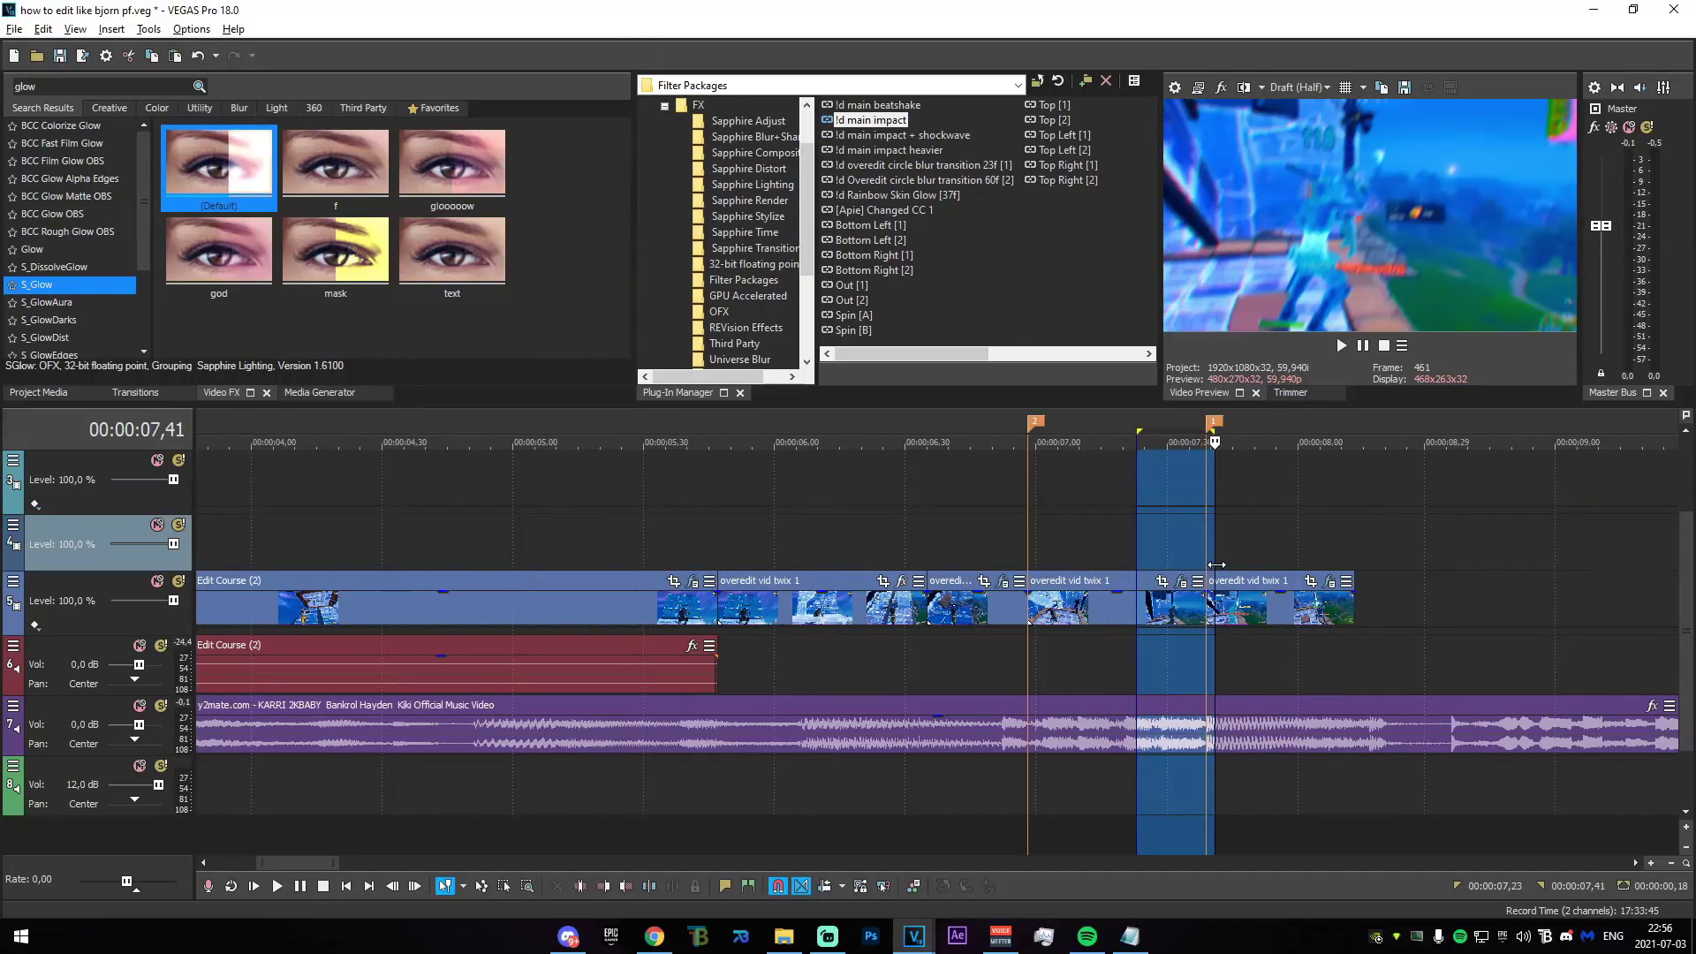
pyautogui.click(1217, 544)
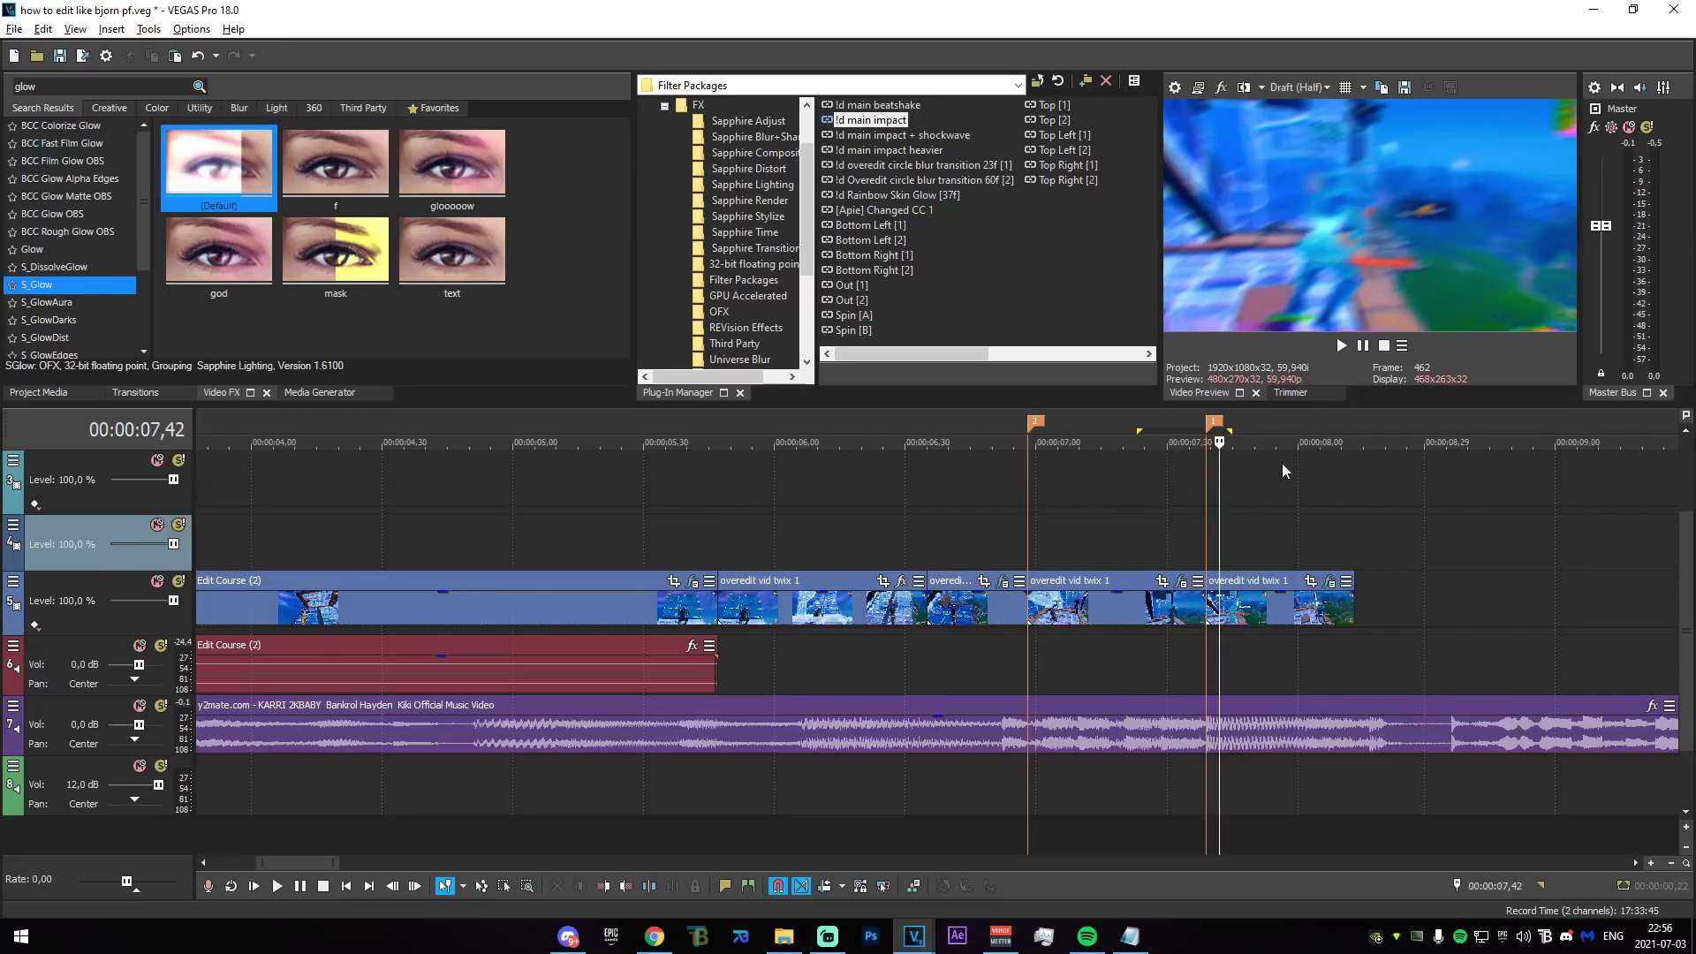
# Preview the circle blur cut, and duplicate the overedit vid twix 1 clip between the markers onto the track directly above it.
pyautogui.moveTo(962, 536); pyautogui.dragTo(1079, 555)
pyautogui.click(1080, 561)
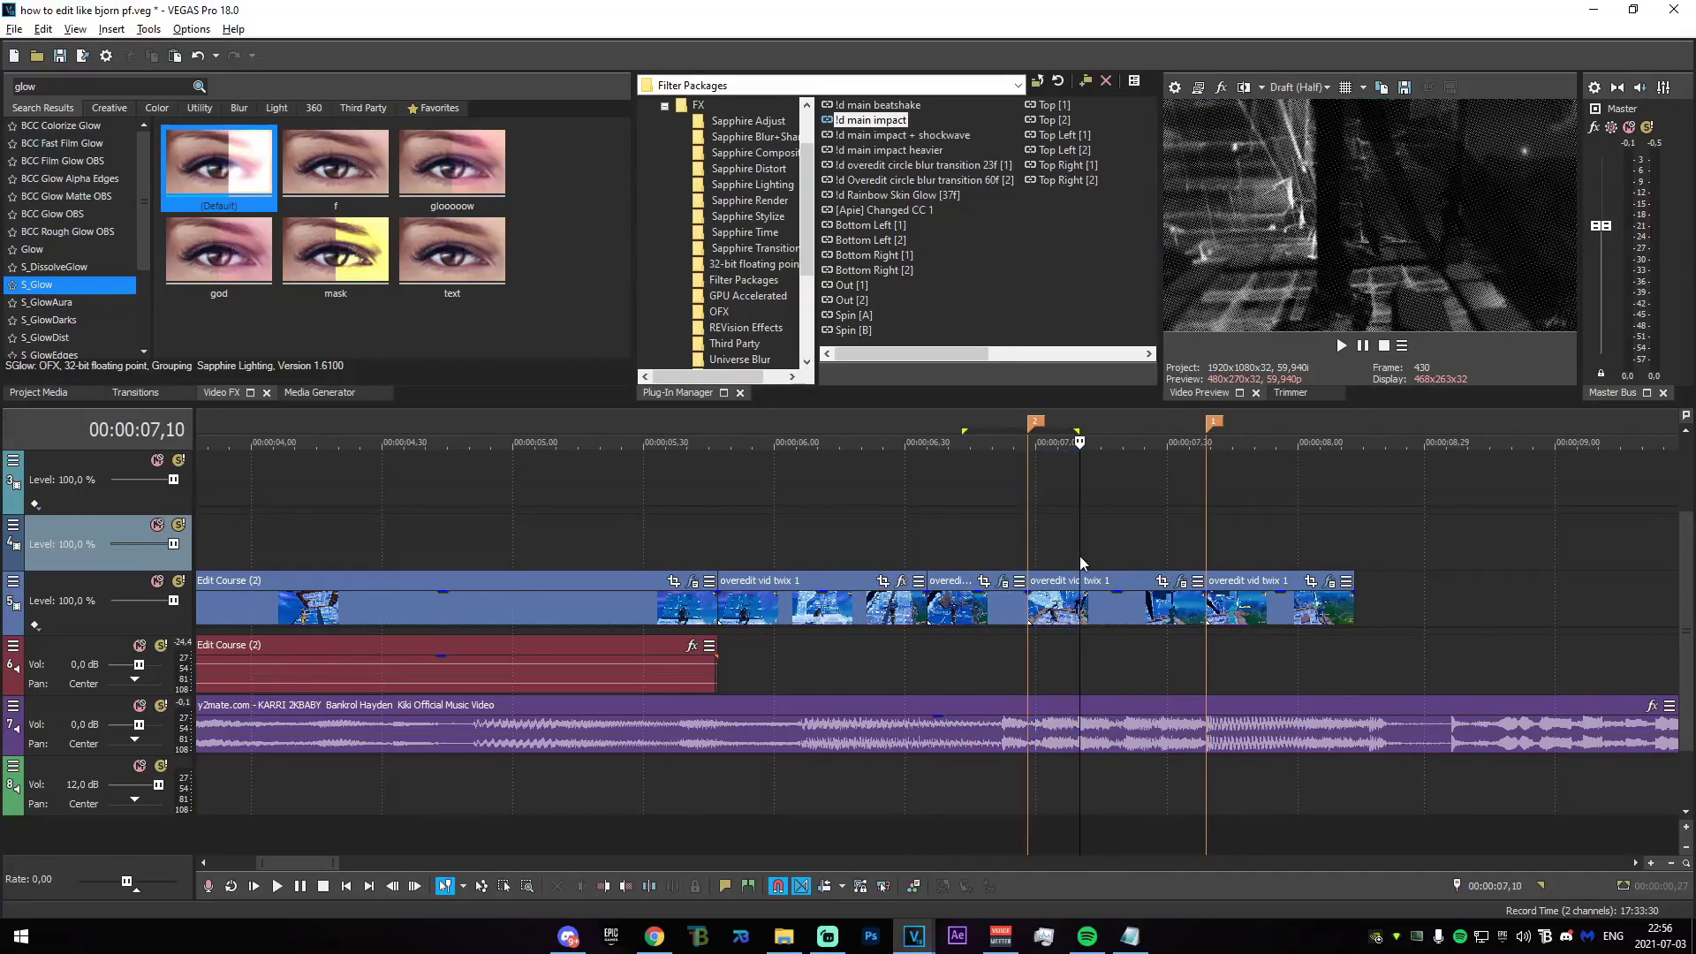
pyautogui.click(1108, 597)
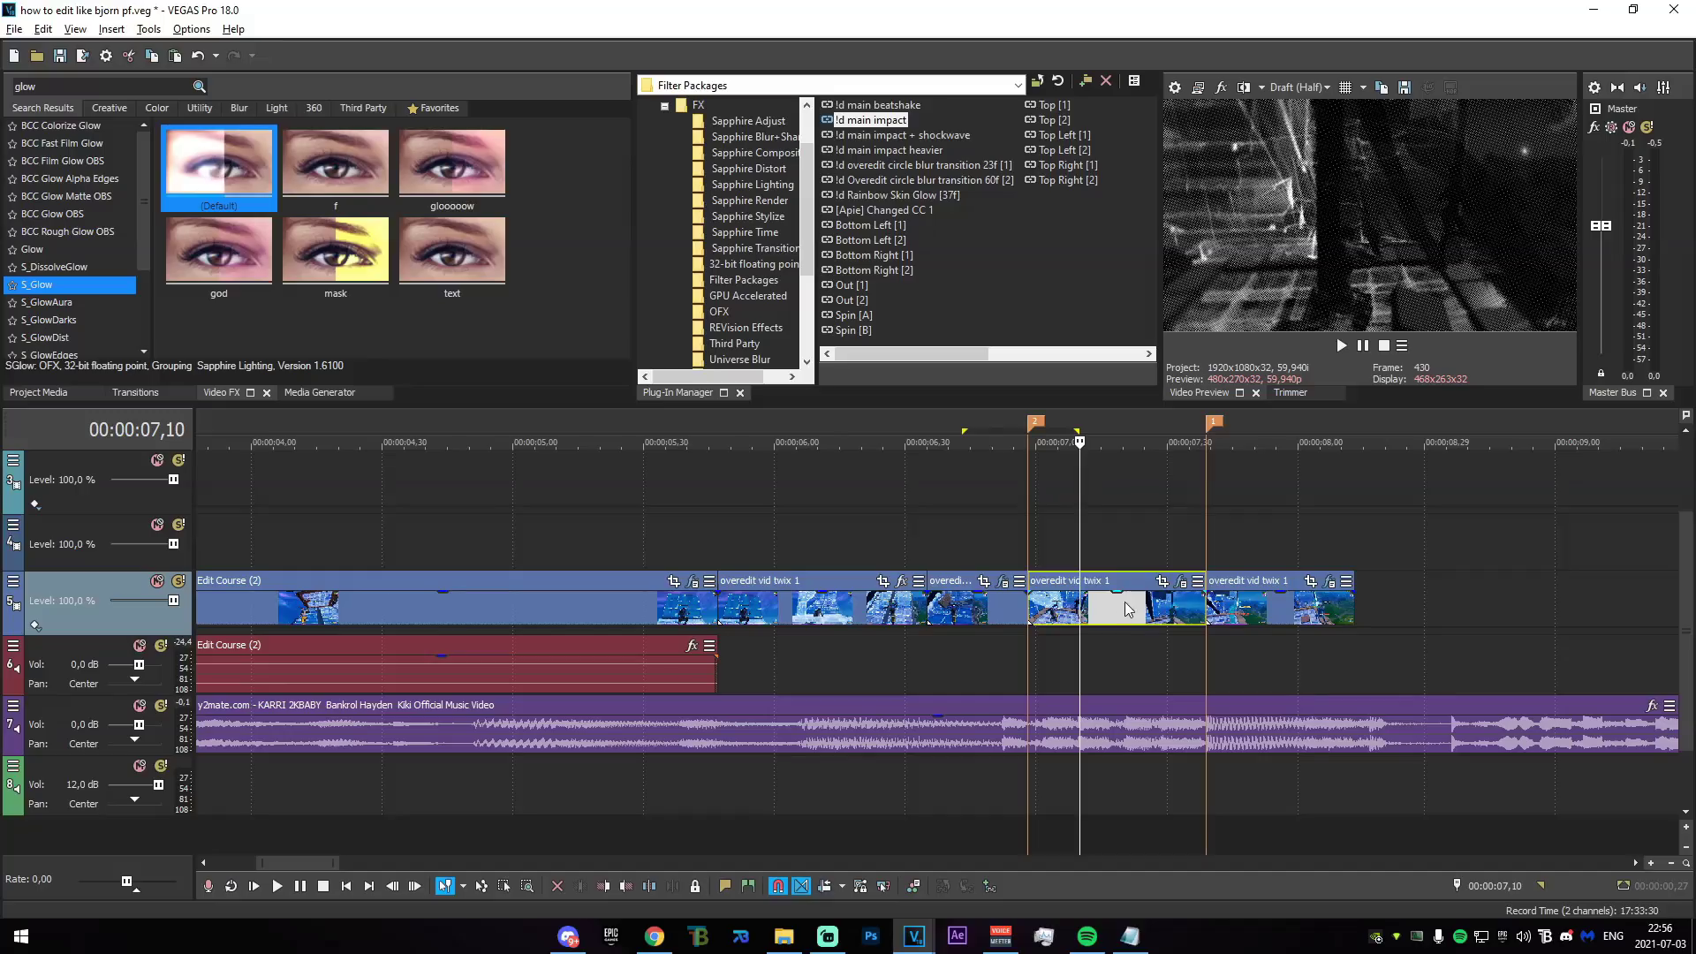
pyautogui.scroll(-5, 786, 698)
pyautogui.scroll(3, 721, 744)
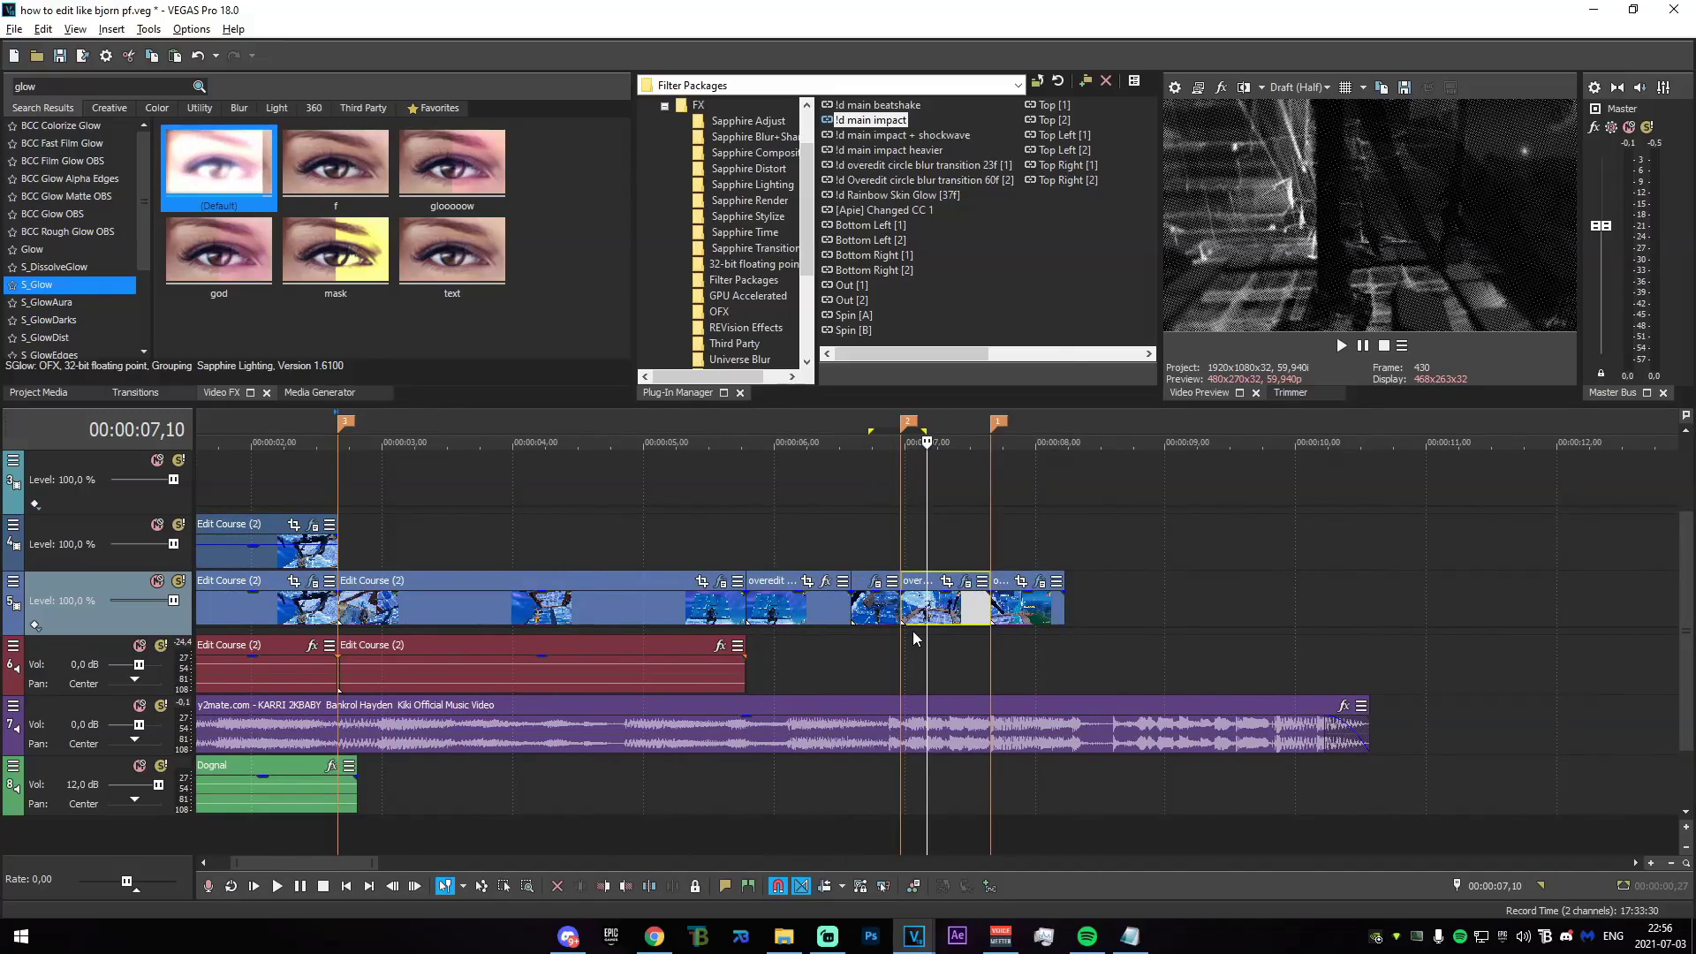
pyautogui.scroll(3, 947, 640)
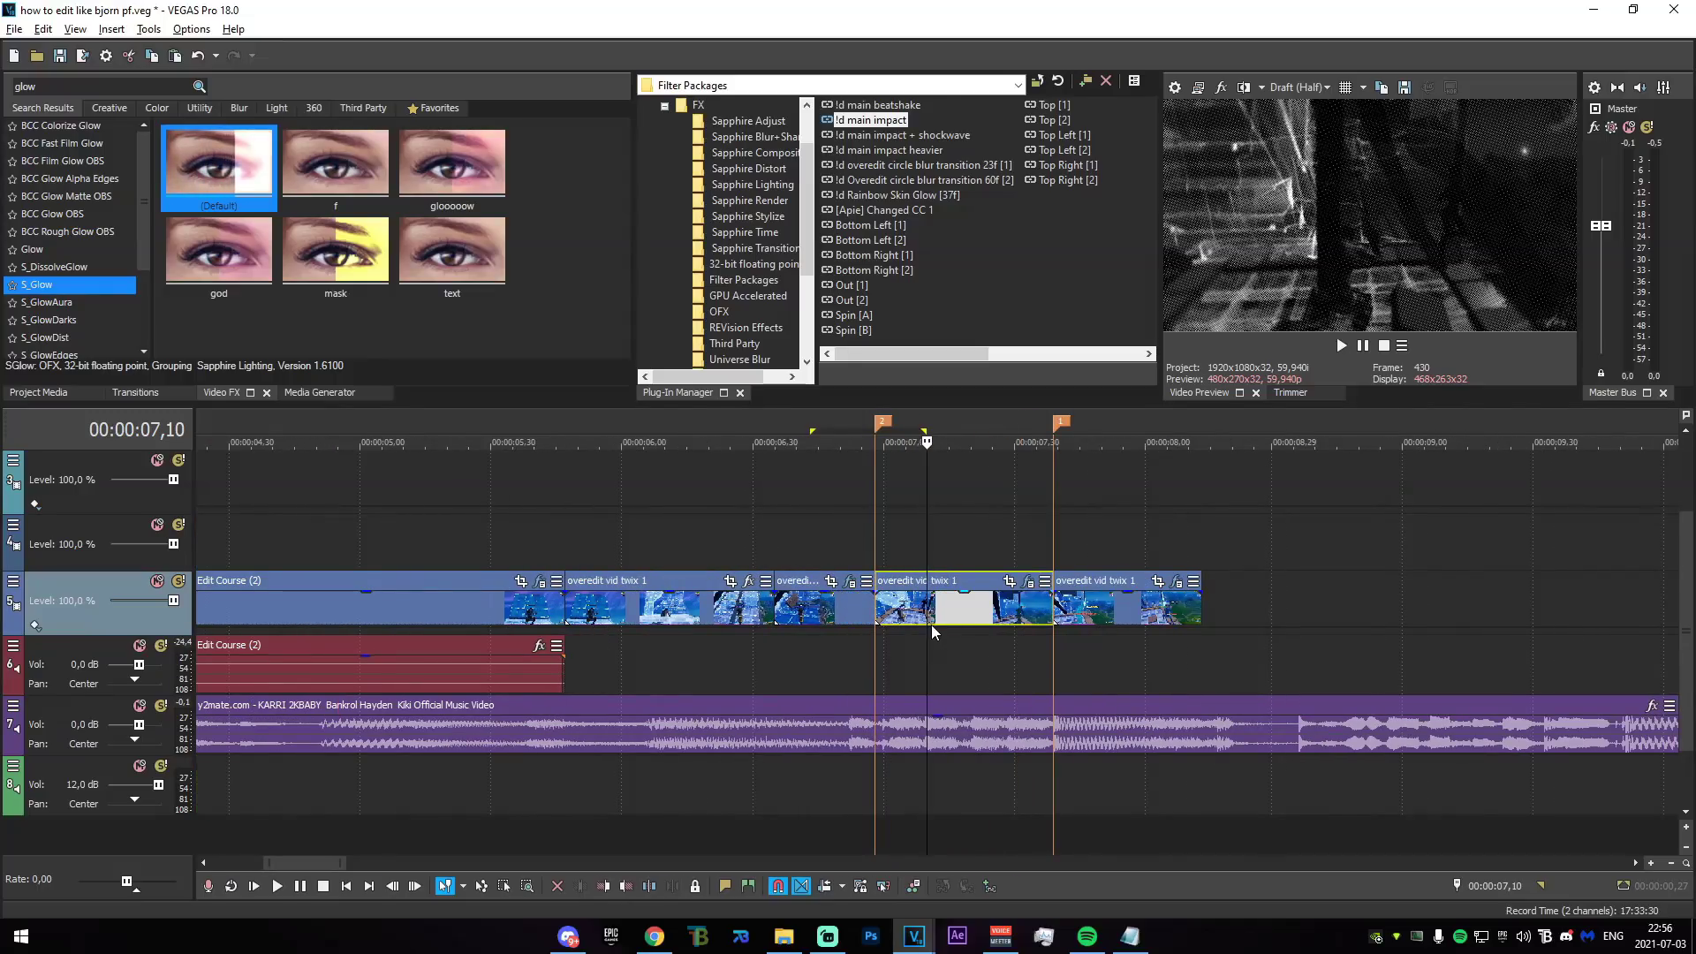
pyautogui.moveTo(954, 604); pyautogui.dragTo(963, 542)
# Enable the Pan/Crop mask on the upper overedit vid twix 1 copy and inspect the character in its first frame at 00:00:06,58.
pyautogui.click(1027, 526)
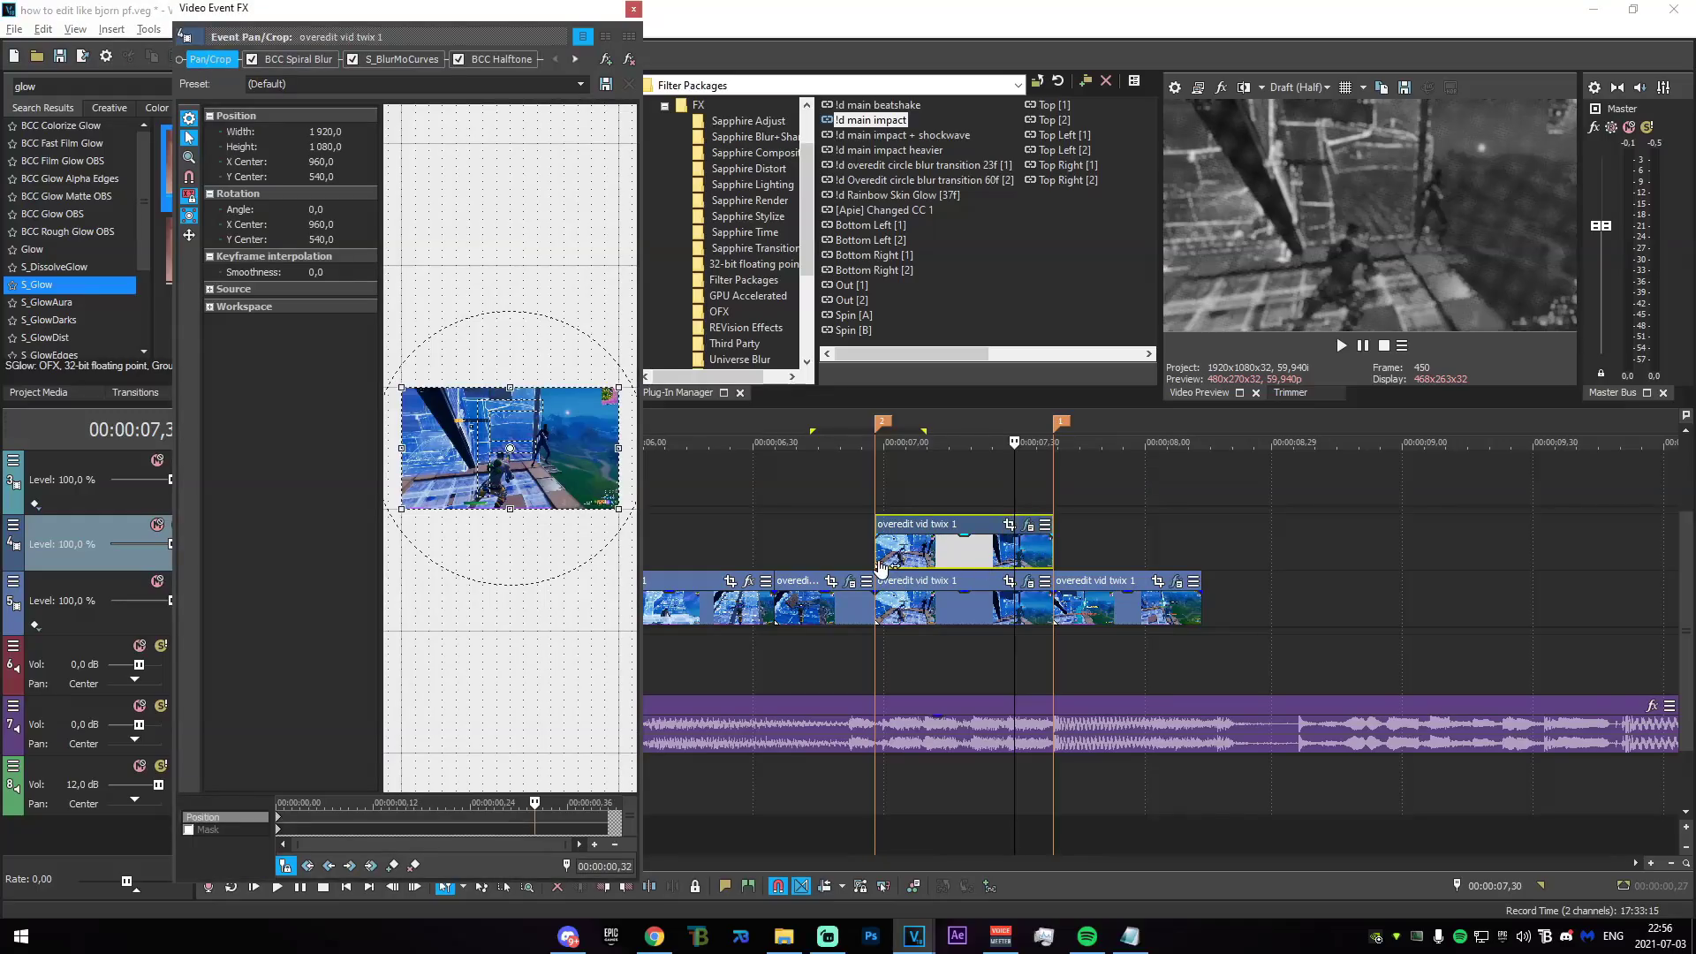
pyautogui.click(879, 552)
pyautogui.moveTo(642, 521); pyautogui.dragTo(1445, 542)
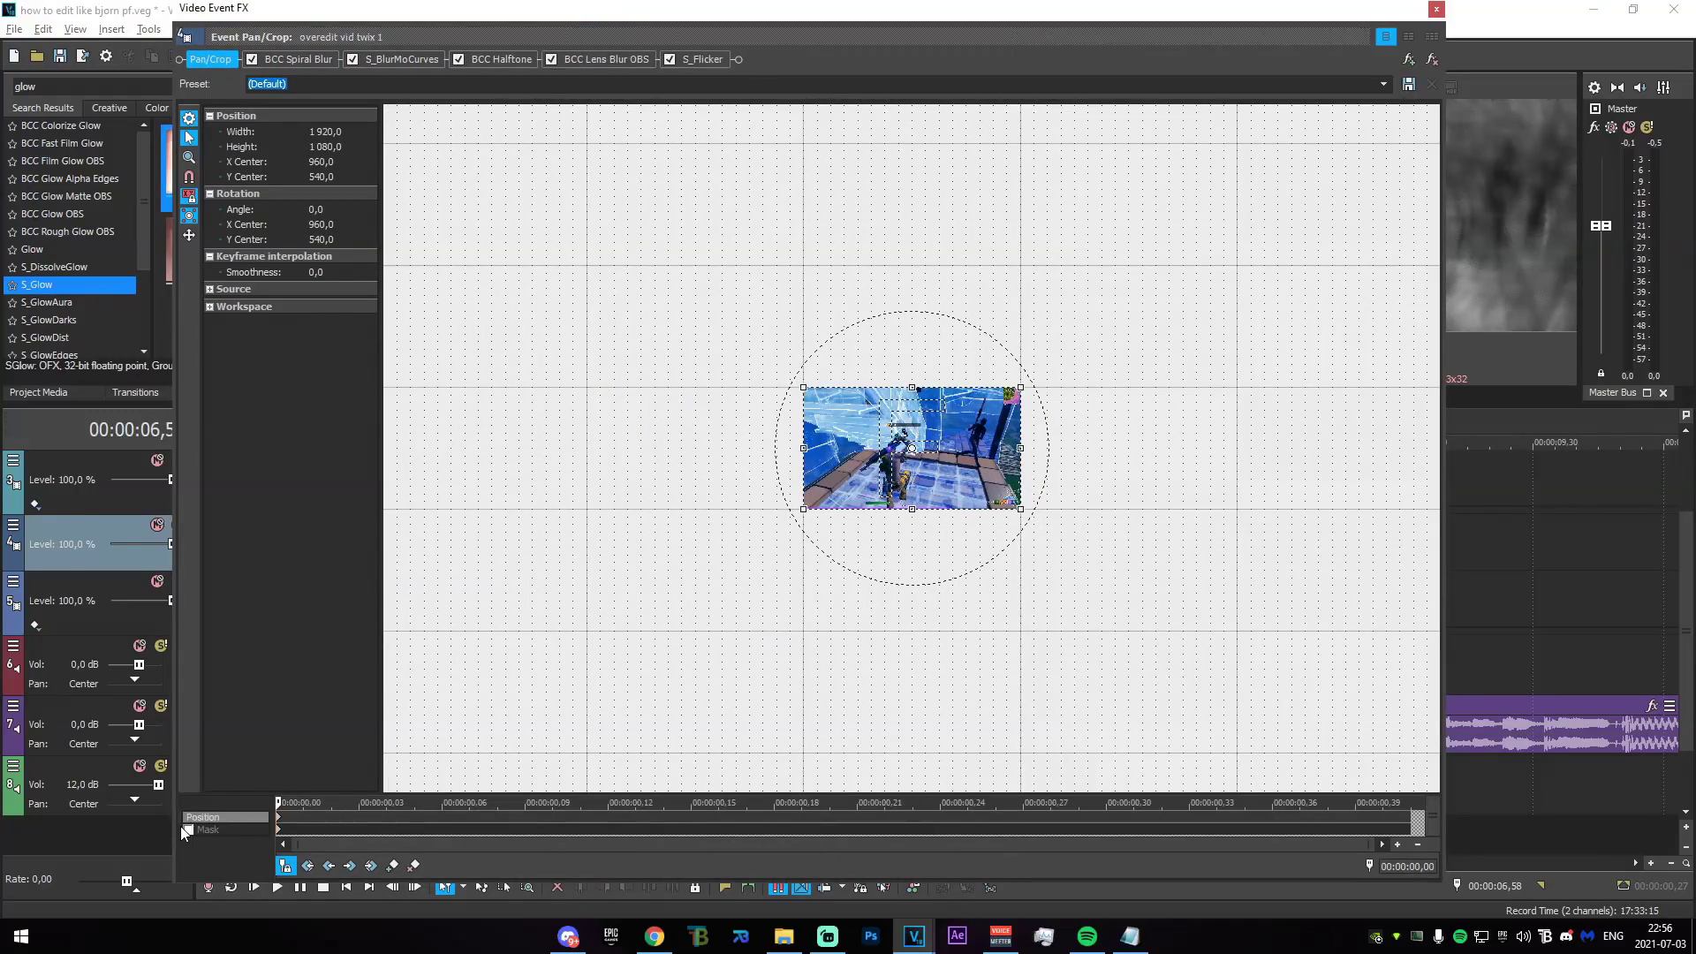
pyautogui.click(188, 831)
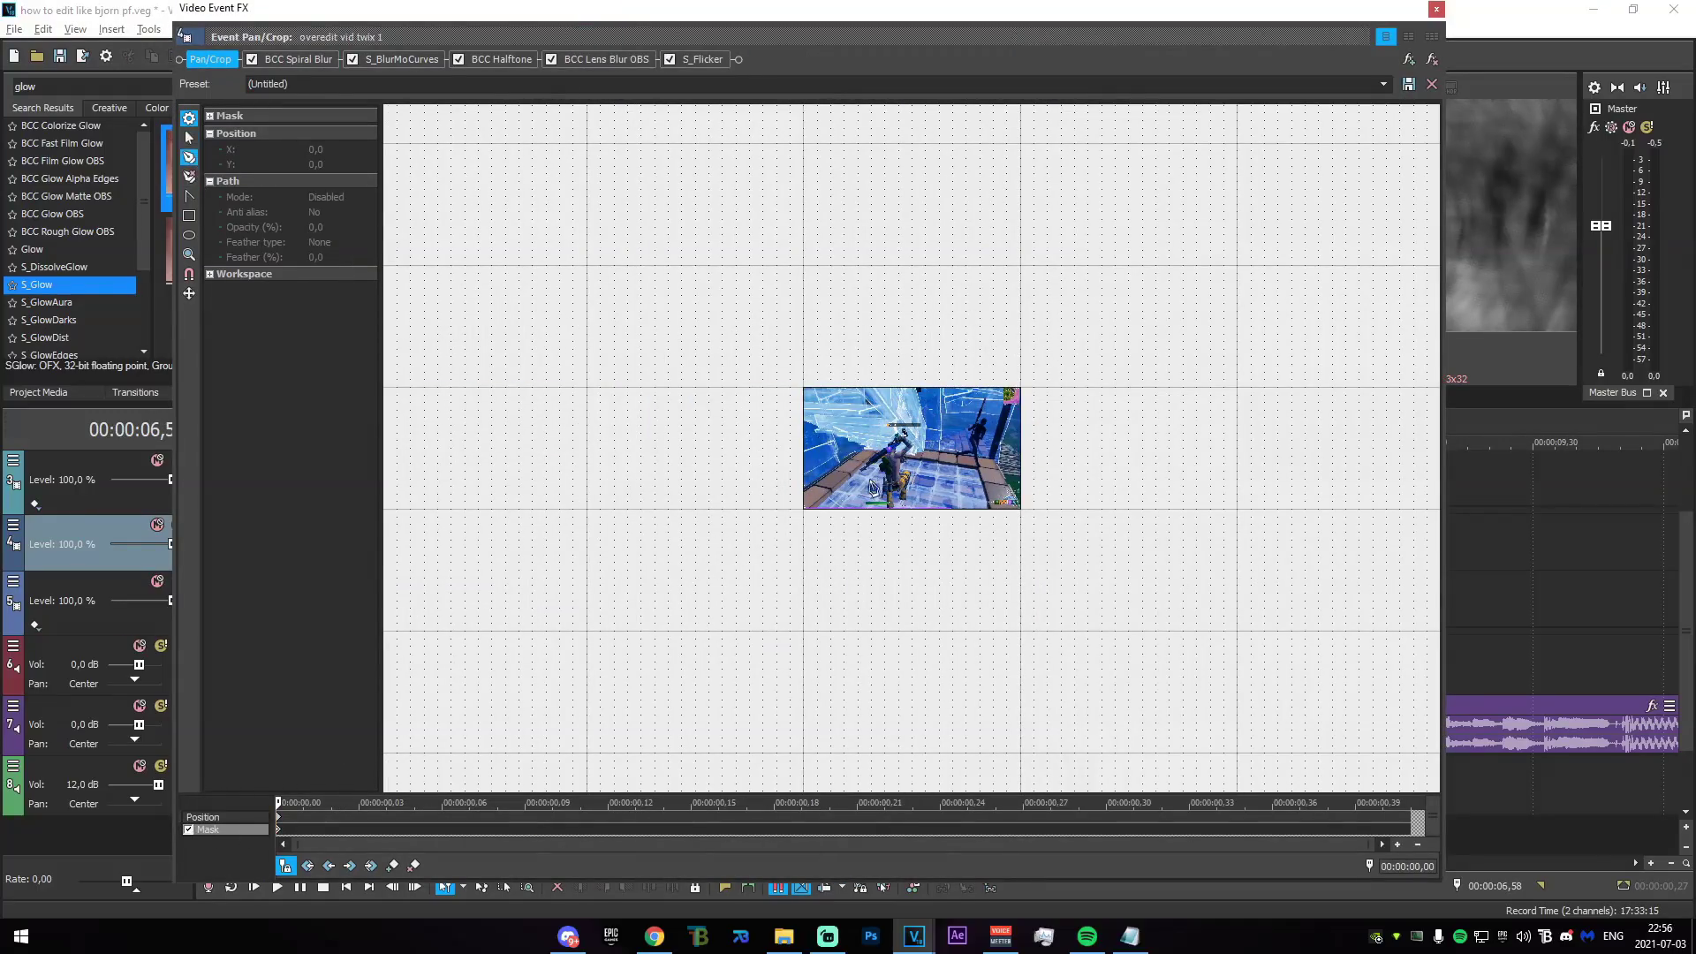
pyautogui.scroll(10, 821, 444)
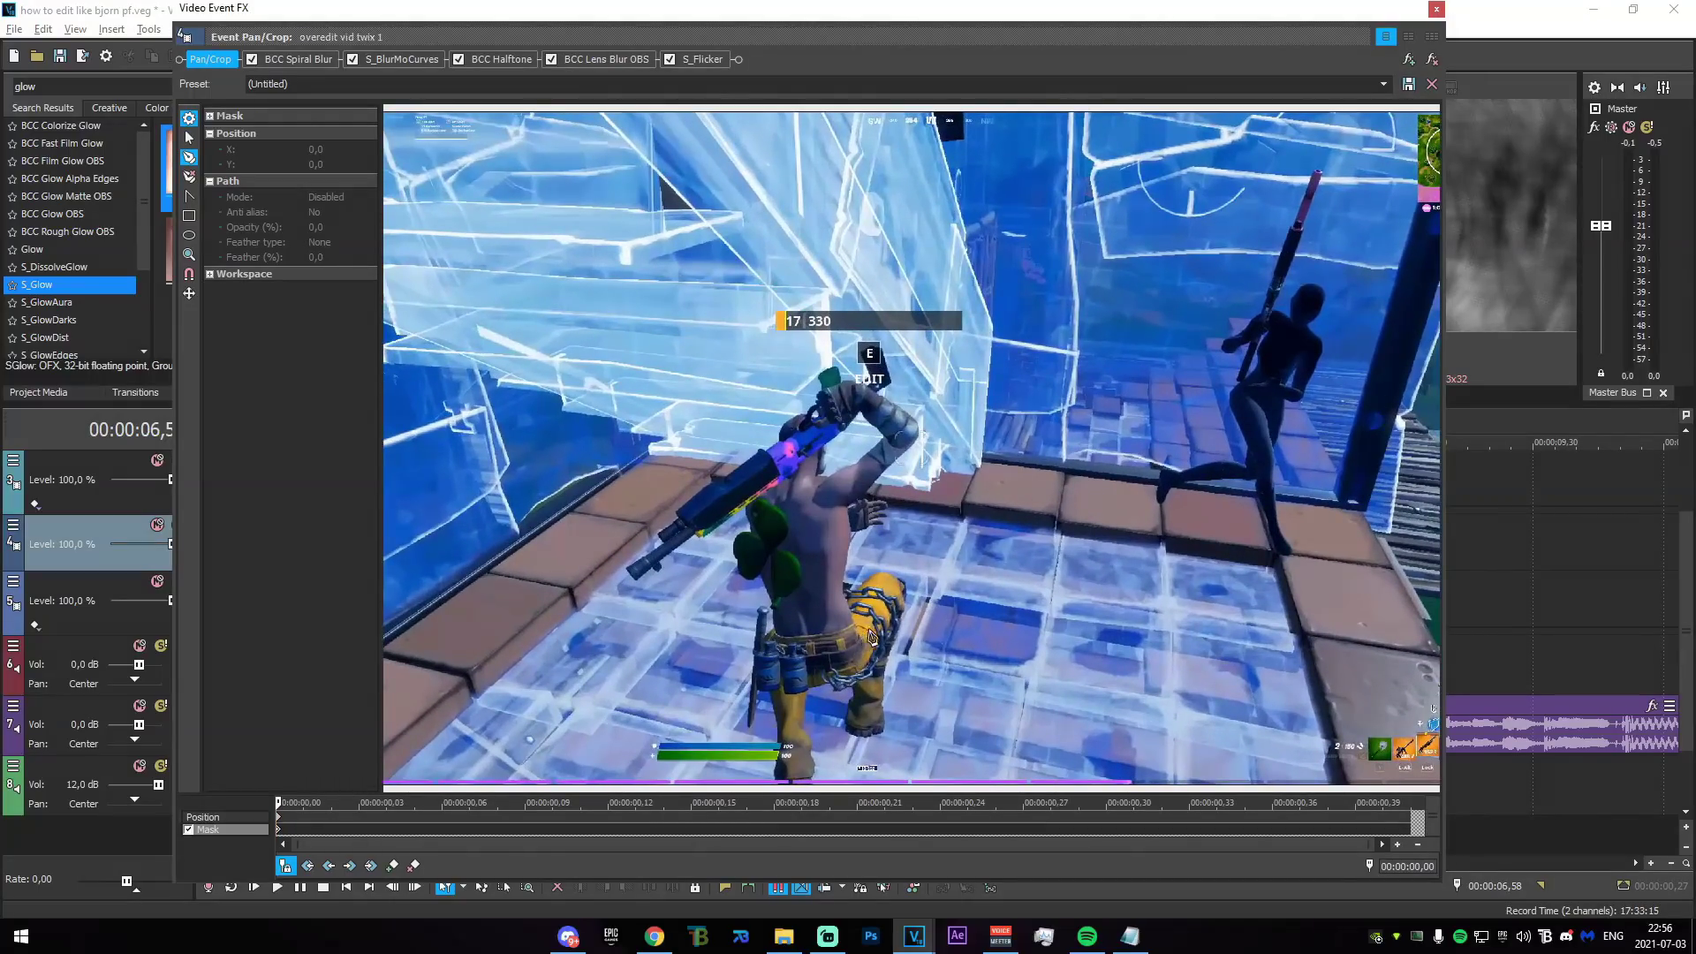
pyautogui.click(1440, 10)
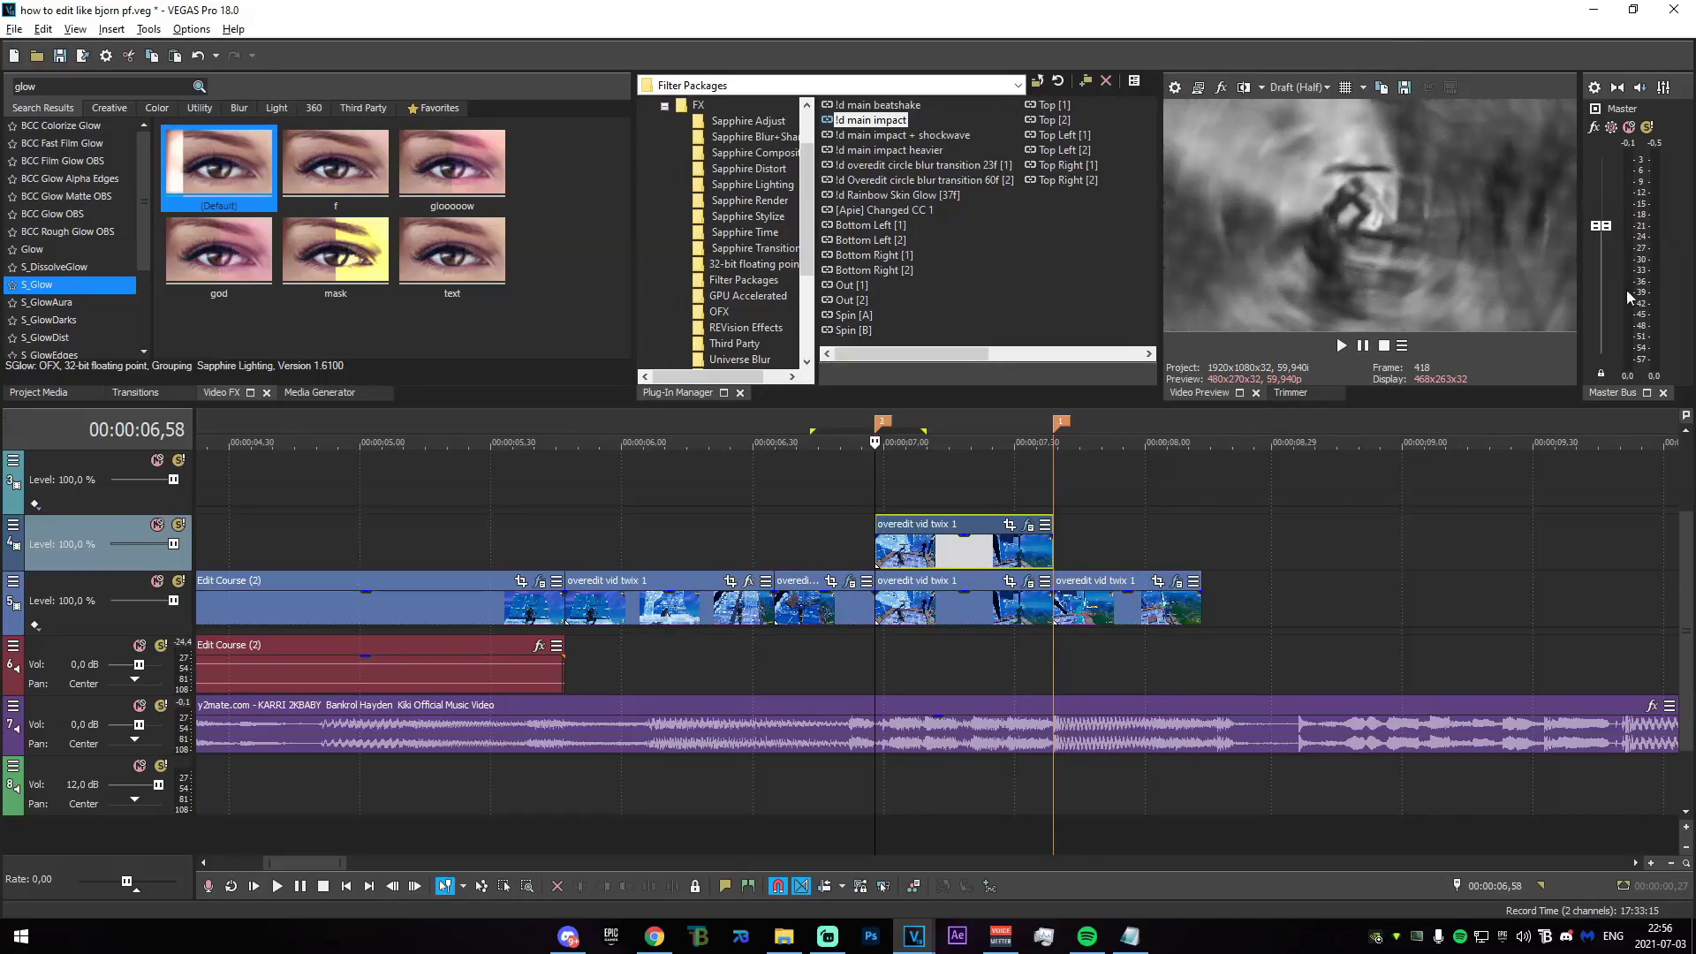
# Switch to File Explorer.
pyautogui.hotkey('alt', 'Tab')
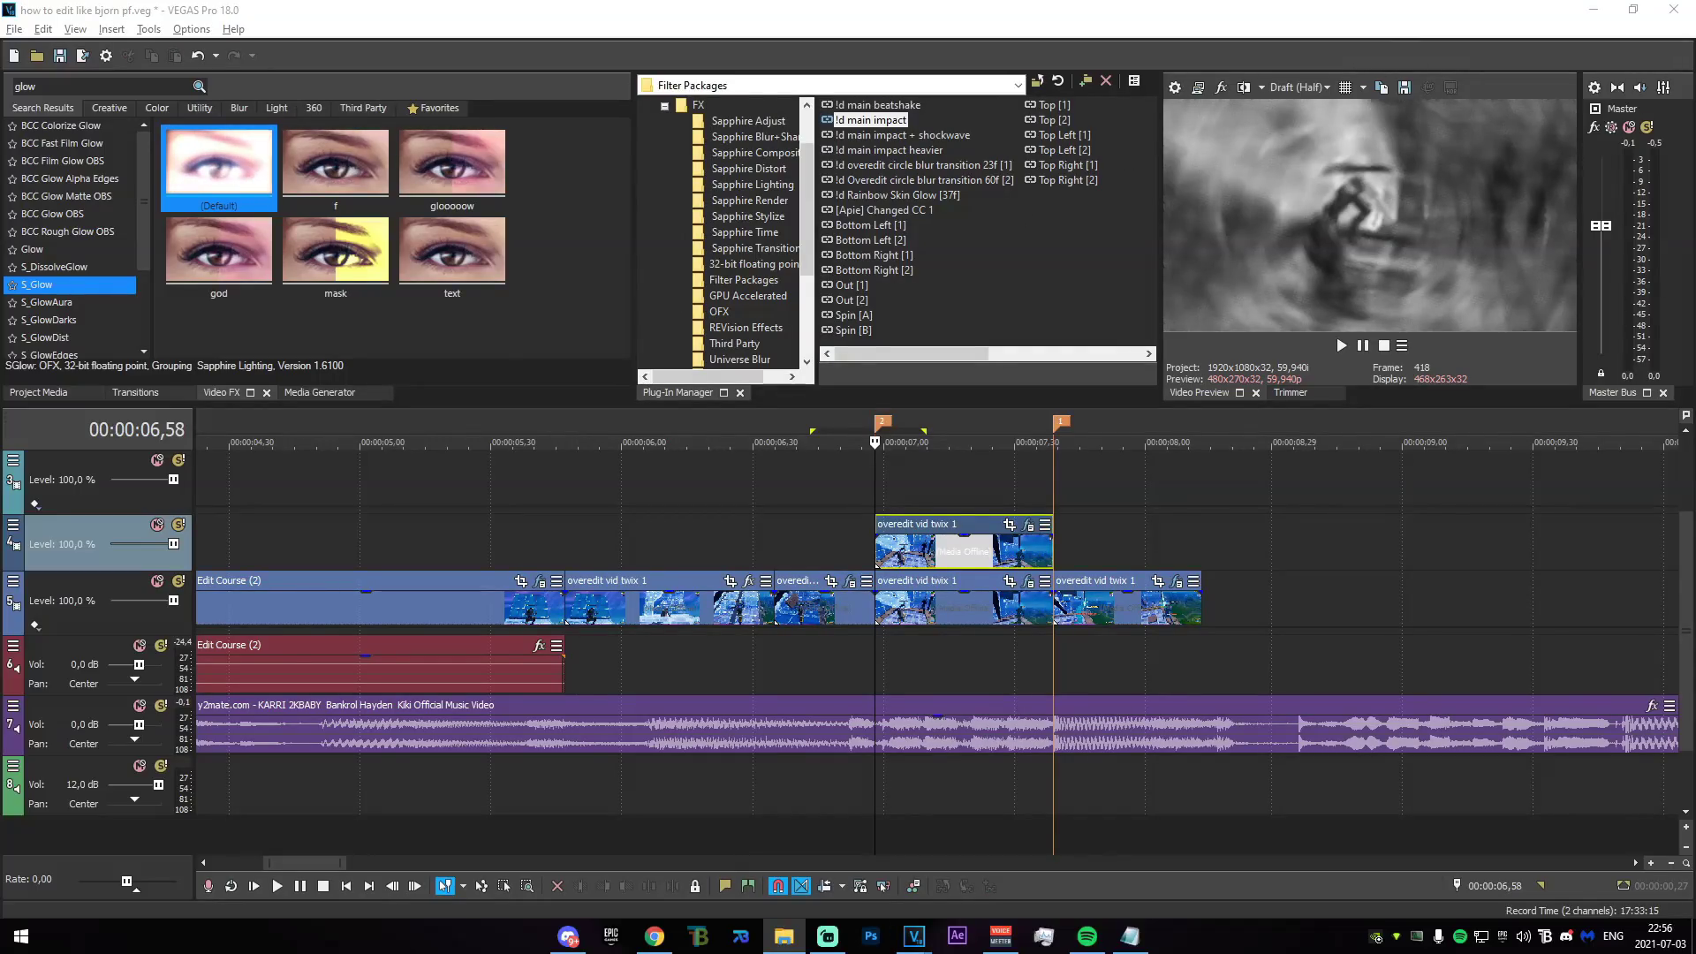